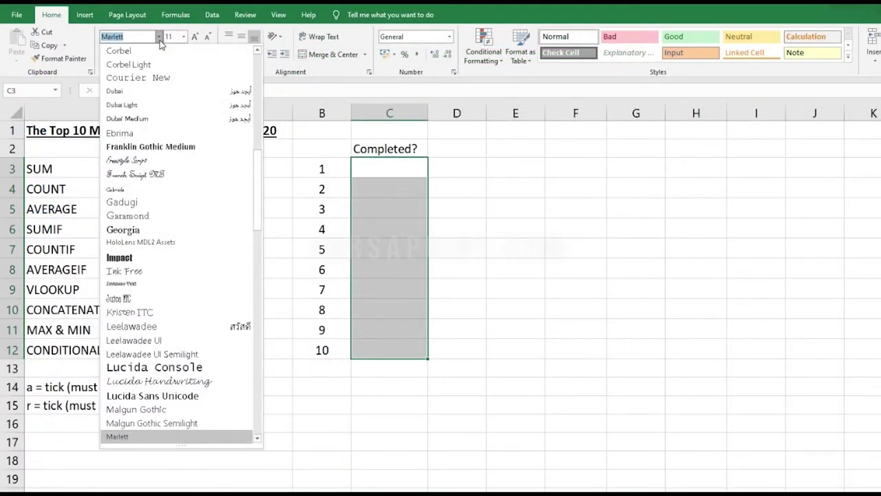
- Try out tick and cross marks in the Completed? column by entering a and r, and clear C3:C12
{"action": "left_click", "coordinate": [160, 39]}
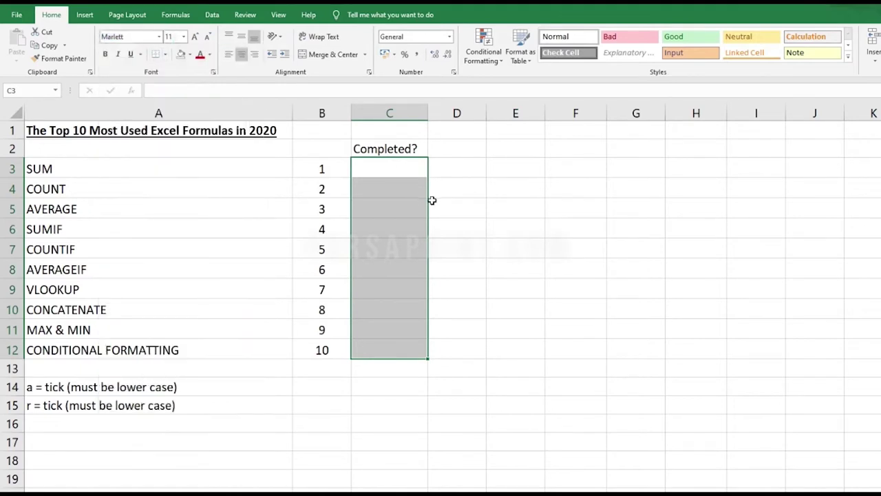
{"action": "left_click", "coordinate": [398, 169]}
{"action": "type", "text": "a"}
{"action": "type", "text": " a a a a a ar"}
{"action": "key", "text": "Return"}
{"action": "type", "text": "r"}
{"action": "key", "text": "Return"}
{"action": "type", "text": "r"}
{"action": "key", "text": "Return"}
{"action": "type", "text": "r"}
{"action": "key", "text": "Return"}
{"action": "left_click_drag", "start_coordinate": [413, 168], "coordinate": [404, 344]}
{"action": "key", "text": "Delete"}
- Enter the sample numbers 100, 500, 300 and 400 in cells F3 to F6
{"action": "left_click", "coordinate": [555, 164]}
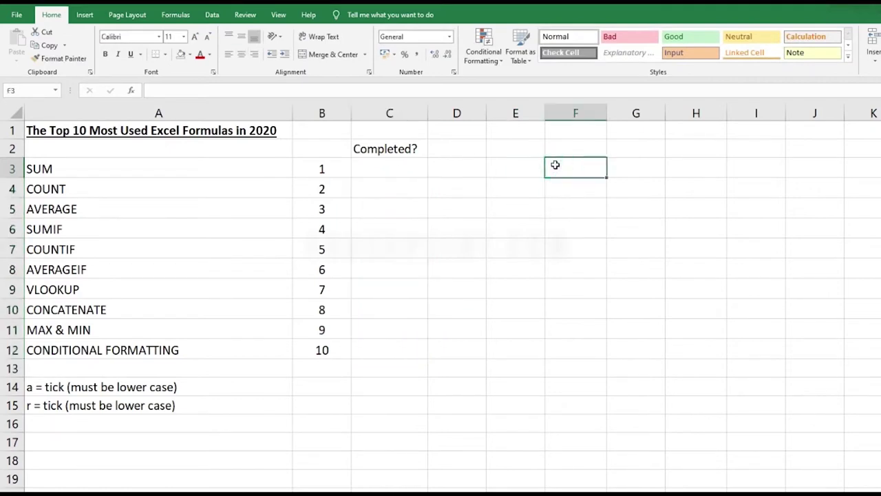
{"action": "type", "text": "100"}
{"action": "key", "text": "Return"}
{"action": "type", "text": "500"}
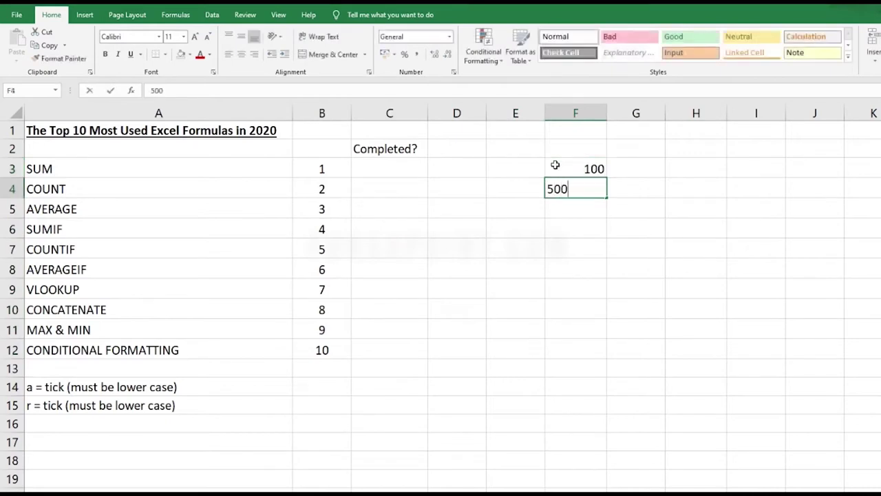
{"action": "key", "text": "Return"}
{"action": "type", "text": "300"}
{"action": "key", "text": "Return"}
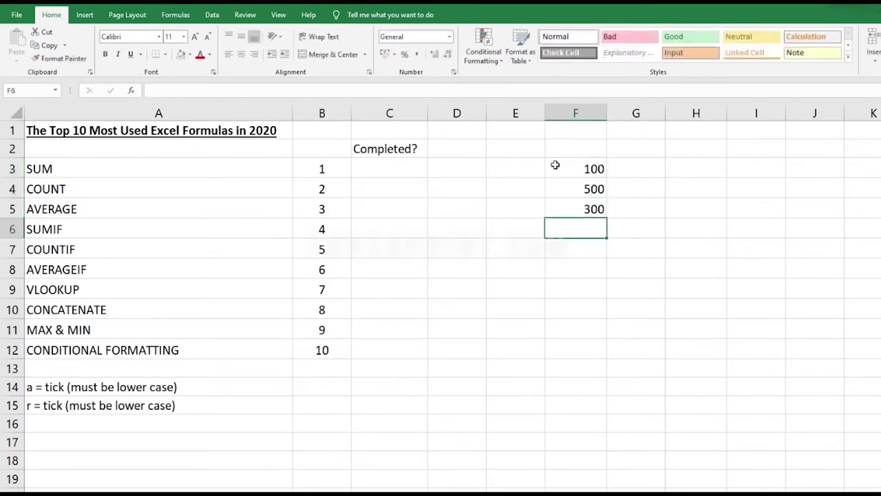
{"action": "type", "text": "400"}
{"action": "key", "text": "Return"}
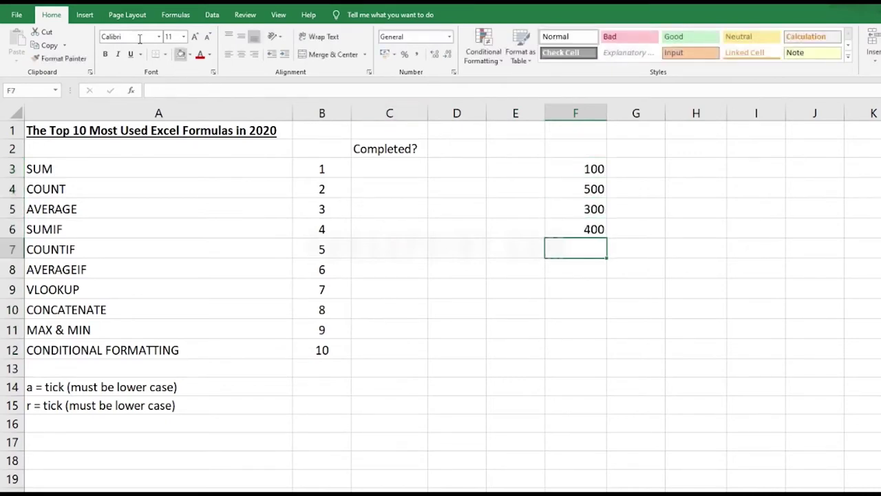
- Insert the SUM function in F7 with the range F3:F6 as its argument
{"action": "left_click", "coordinate": [177, 14]}
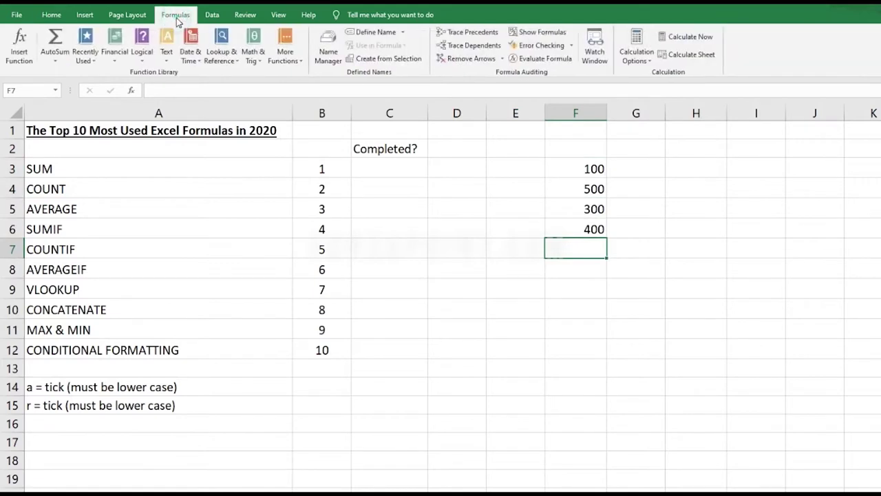
{"action": "left_click", "coordinate": [20, 41]}
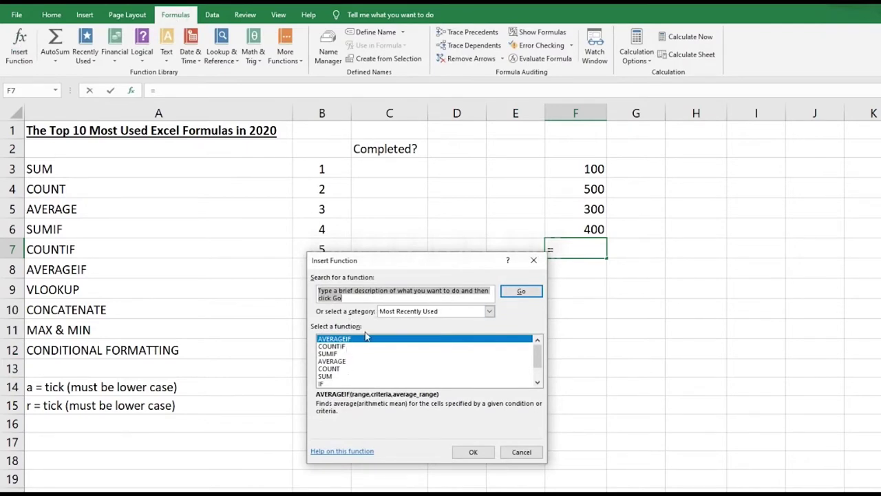
{"action": "left_click", "coordinate": [331, 377]}
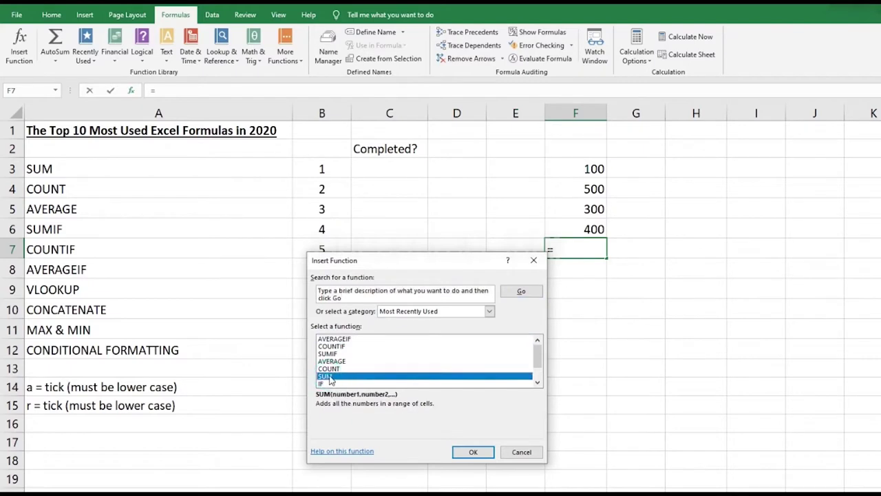
{"action": "left_click", "coordinate": [473, 452]}
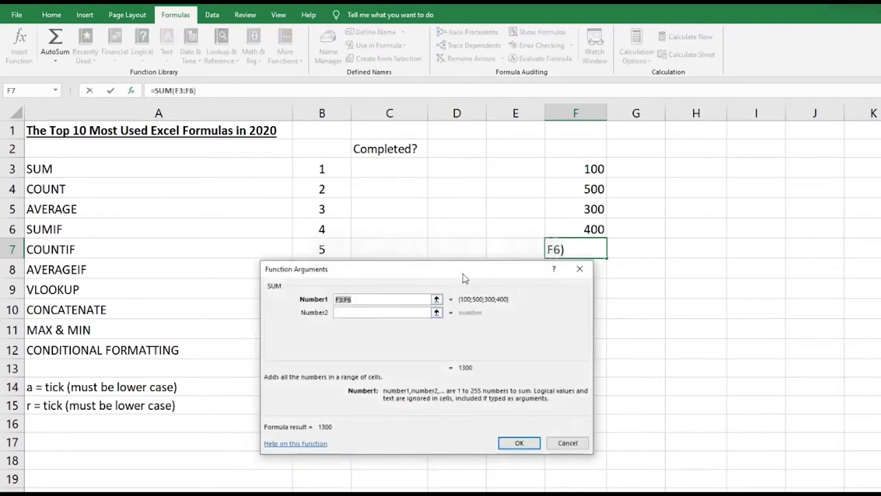
{"action": "left_click_drag", "start_coordinate": [464, 274], "coordinate": [572, 289]}
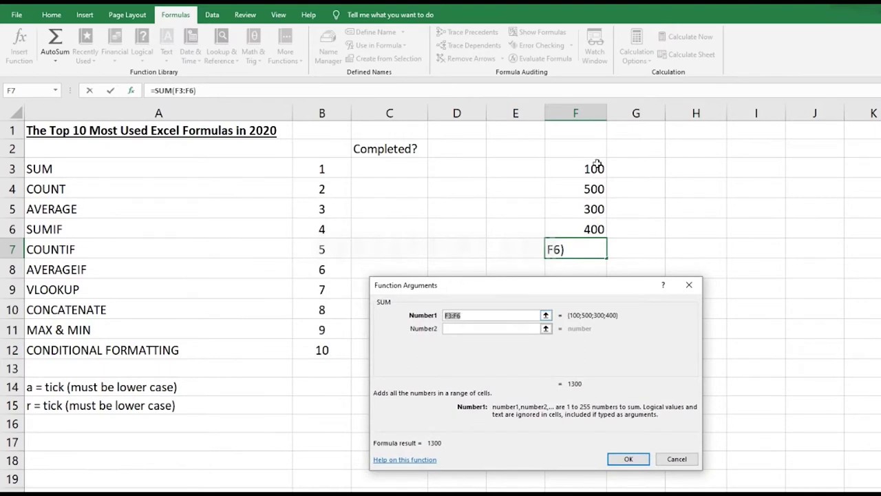
{"action": "left_click_drag", "start_coordinate": [596, 165], "coordinate": [593, 230]}
{"action": "left_click_drag", "start_coordinate": [588, 165], "coordinate": [590, 226]}
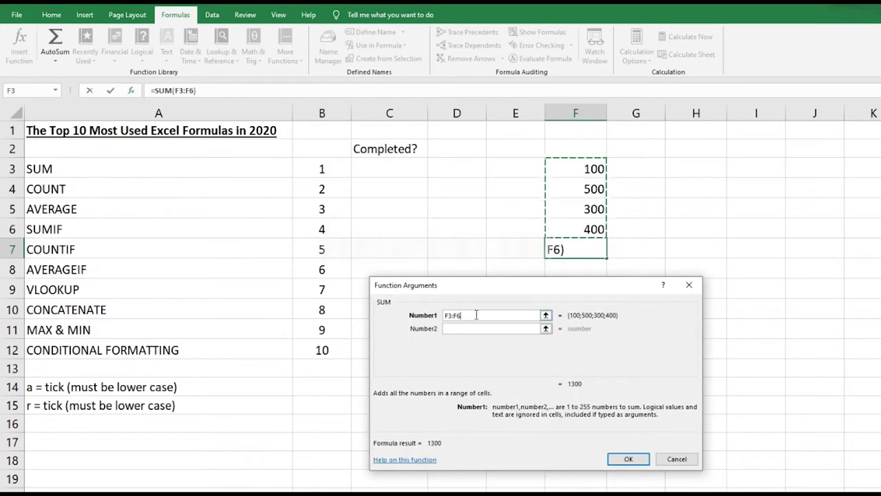
{"action": "left_click", "coordinate": [642, 466]}
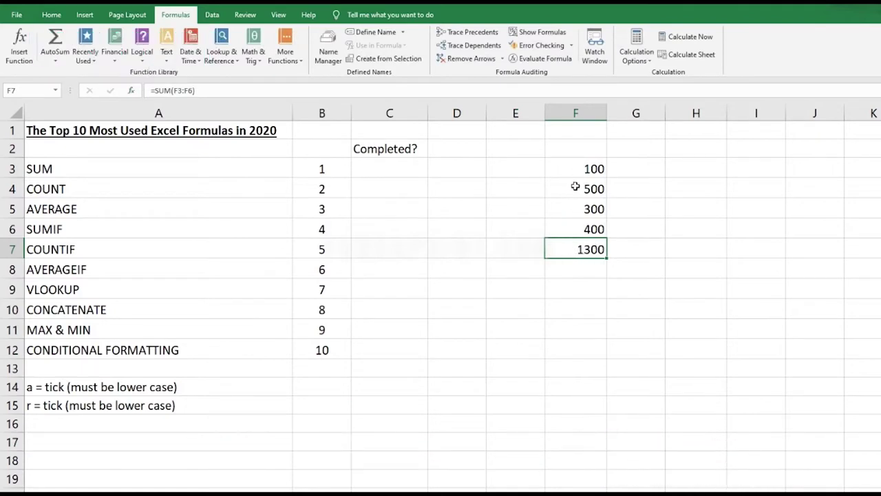
- Select F3:F6 to check the SUM result against the status bar summary
{"action": "left_click", "coordinate": [585, 169]}
{"action": "left_click_drag", "start_coordinate": [584, 169], "coordinate": [590, 229]}
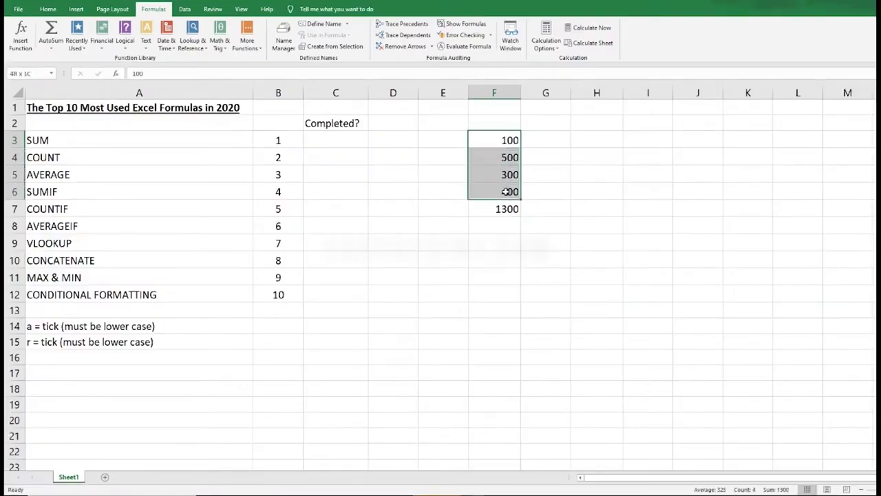
{"action": "left_click_drag", "start_coordinate": [507, 191], "coordinate": [508, 193]}
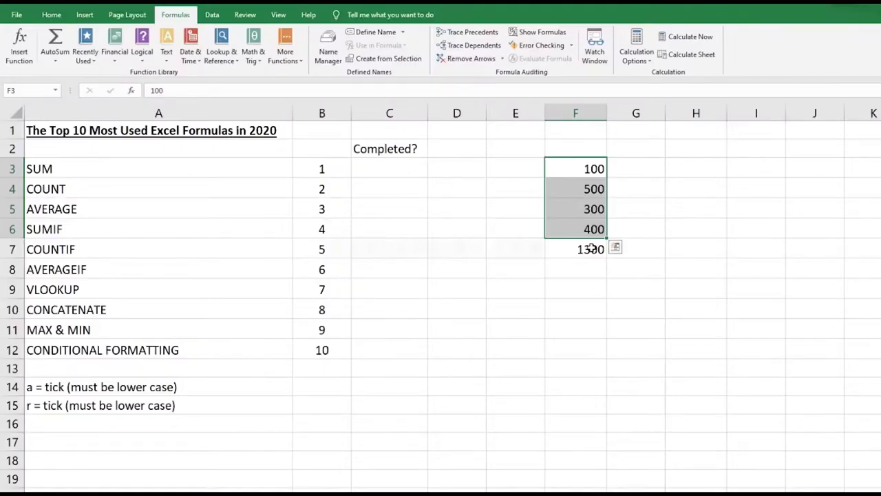
- Add a top and double bottom border to F7 and apply the comma number format to F3:F7
{"action": "left_click", "coordinate": [578, 246]}
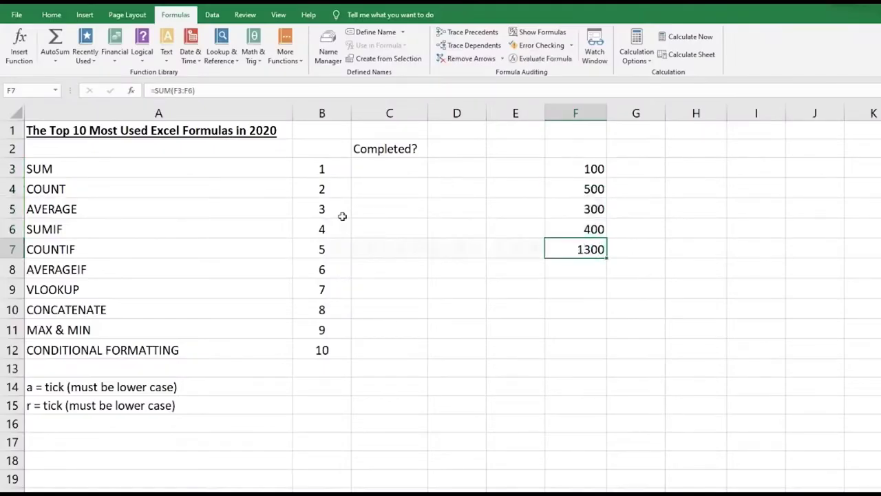
{"action": "left_click", "coordinate": [52, 16]}
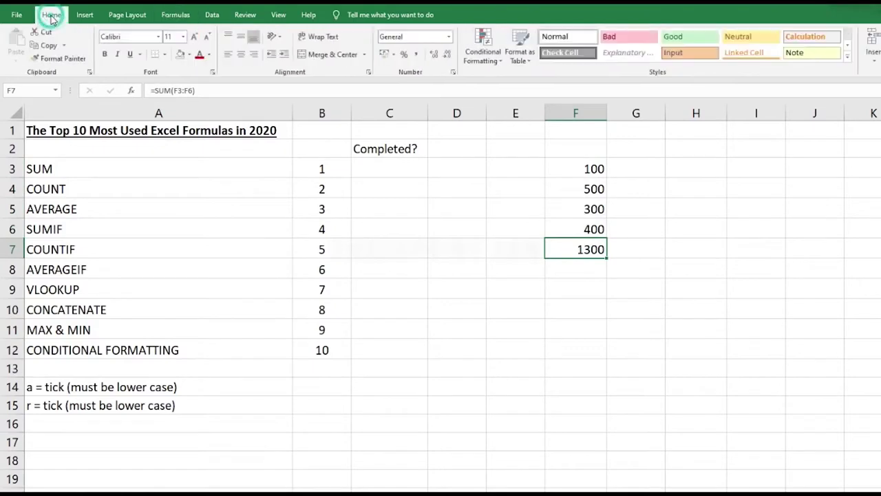
{"action": "left_click", "coordinate": [166, 55]}
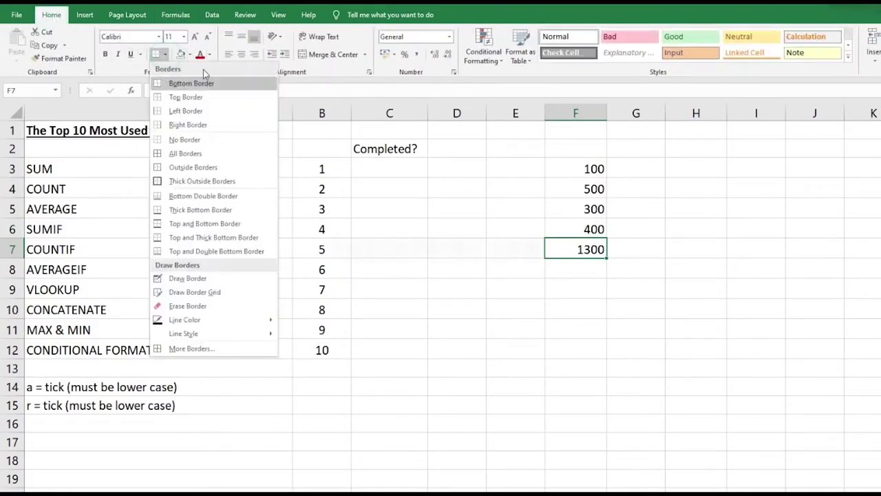
{"action": "left_click", "coordinate": [222, 253]}
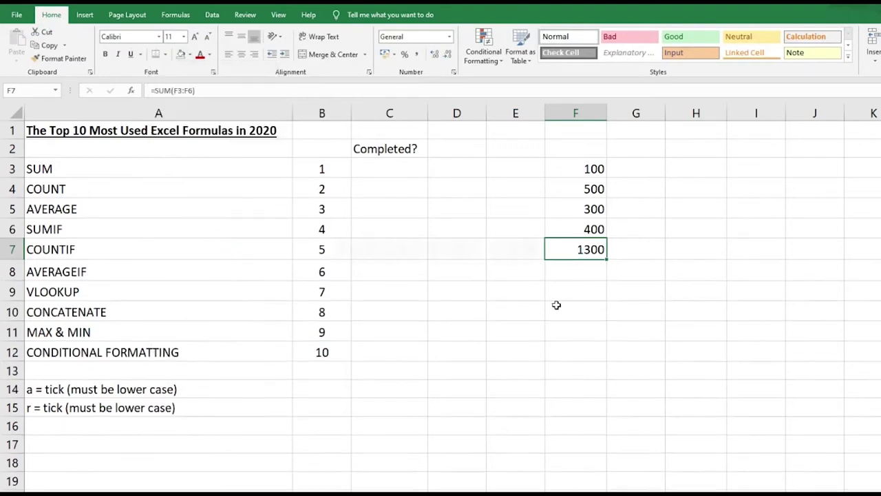
{"action": "left_click", "coordinate": [557, 304]}
{"action": "left_click", "coordinate": [575, 249]}
{"action": "left_click_drag", "start_coordinate": [594, 167], "coordinate": [585, 248]}
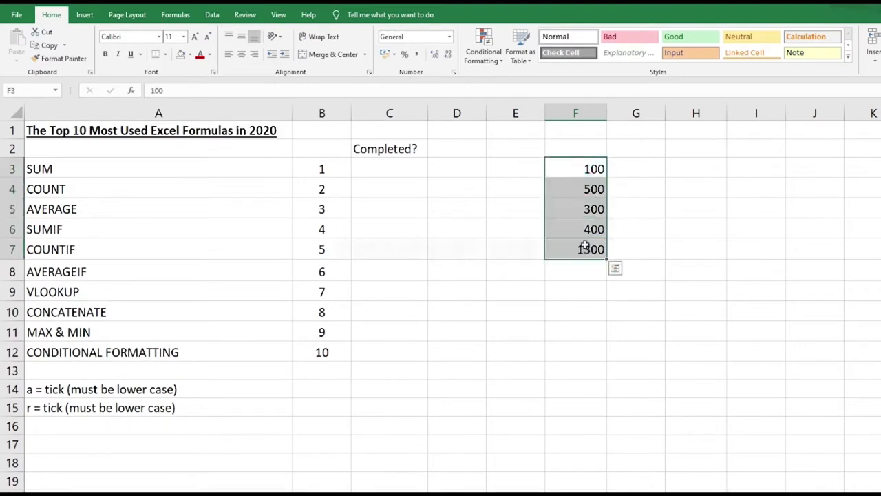
{"action": "left_click", "coordinate": [416, 55]}
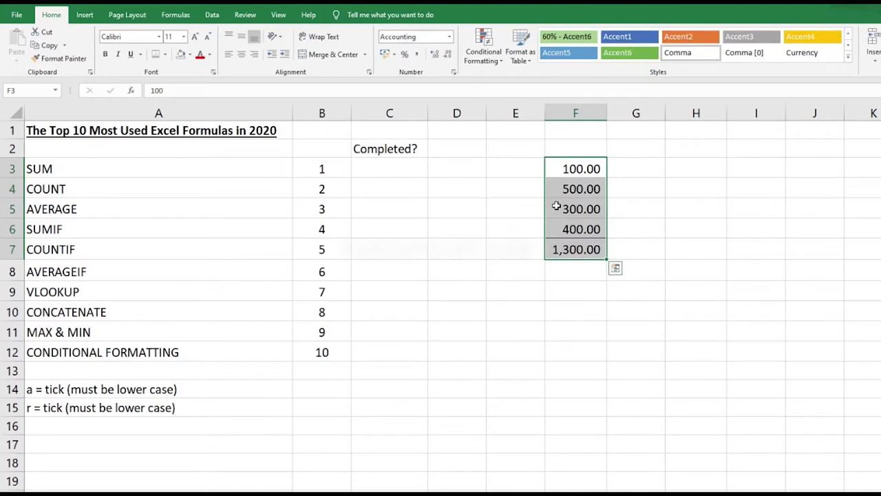
- Replace the formula in F7 with an AutoSum of F3:F6
{"action": "left_click", "coordinate": [582, 249]}
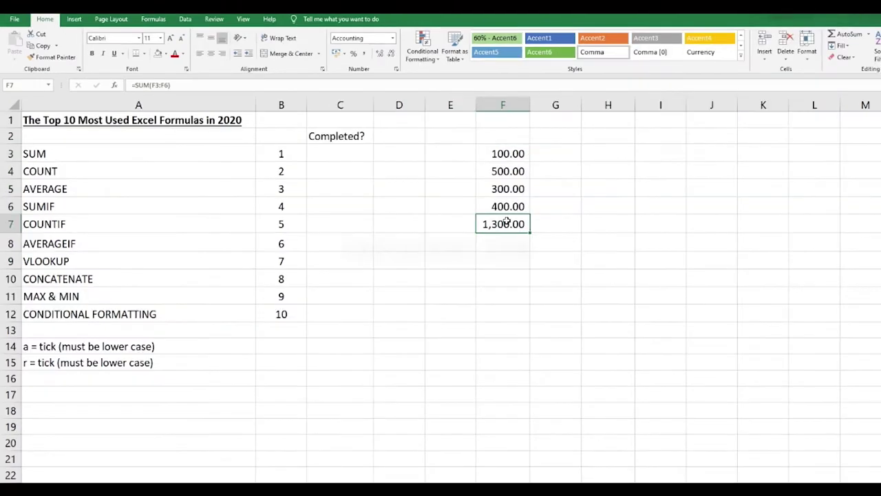
{"action": "key", "text": "Delete"}
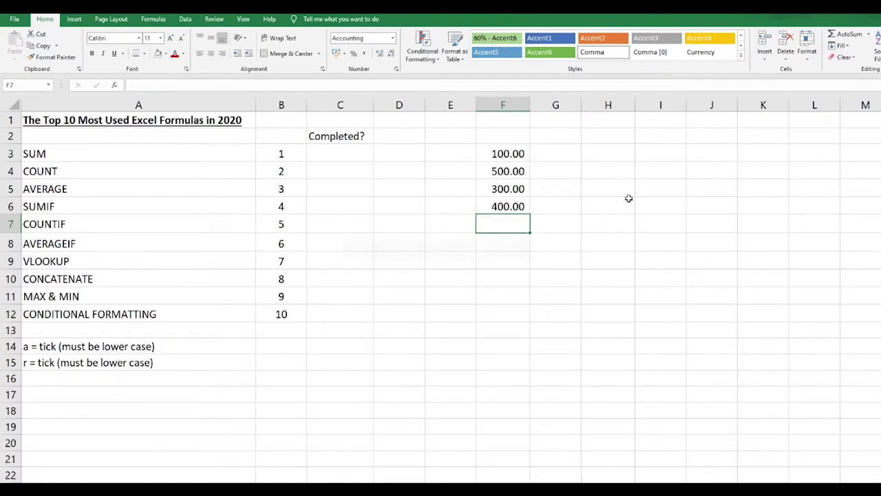
{"action": "left_click", "coordinate": [849, 34]}
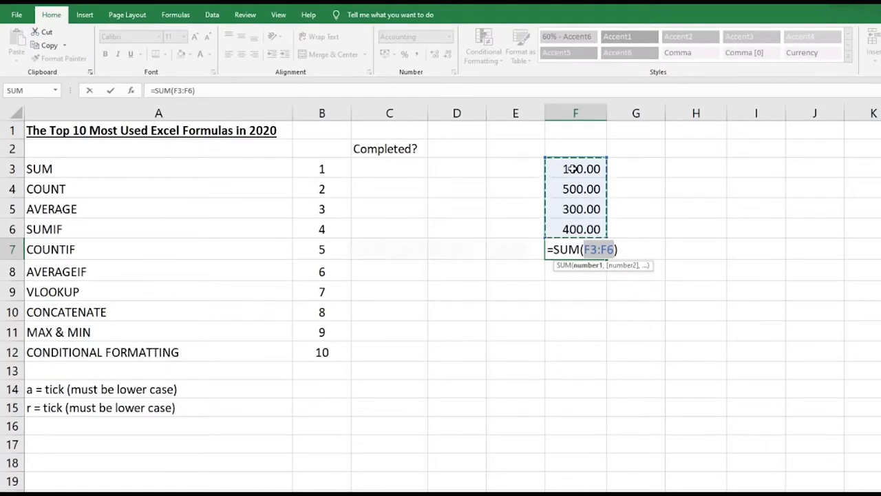
{"action": "key", "text": "Return"}
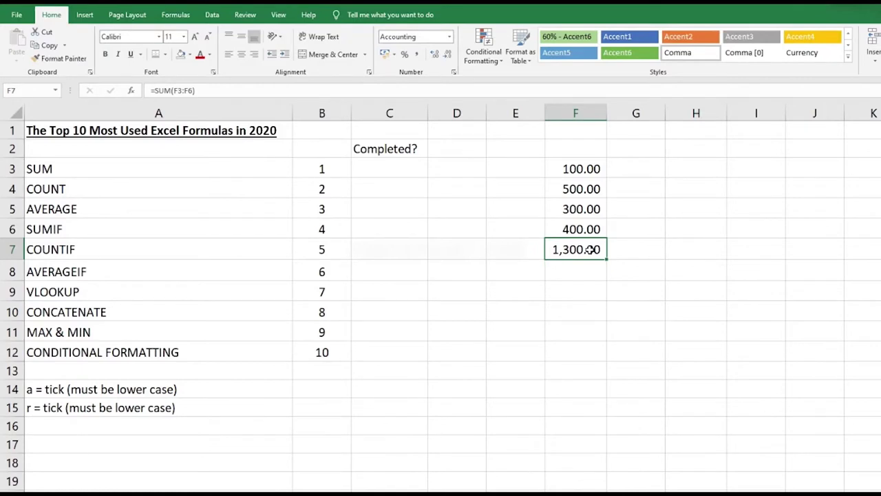
- Open the SUM formula in F7 to examine its highlighted cell range, leaving the formula as it is
{"action": "double_click", "coordinate": [593, 249]}
{"action": "left_click_drag", "start_coordinate": [544, 157], "coordinate": [563, 171]}
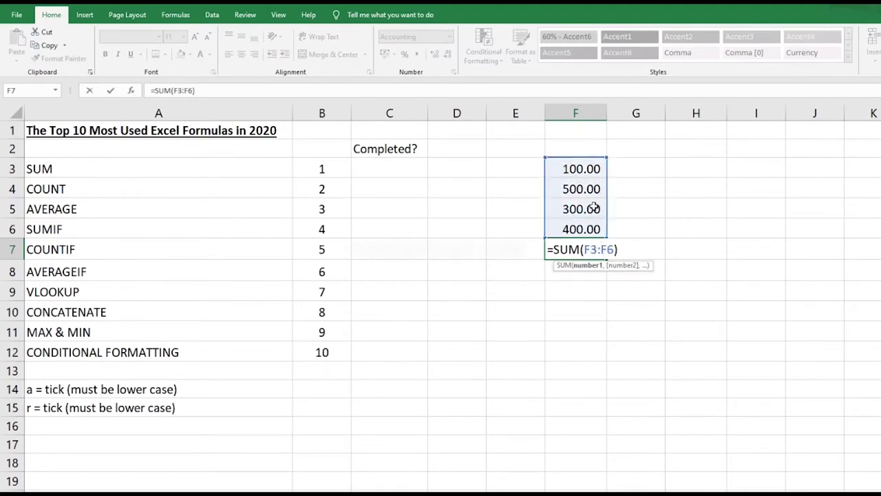
{"action": "key", "text": "Return"}
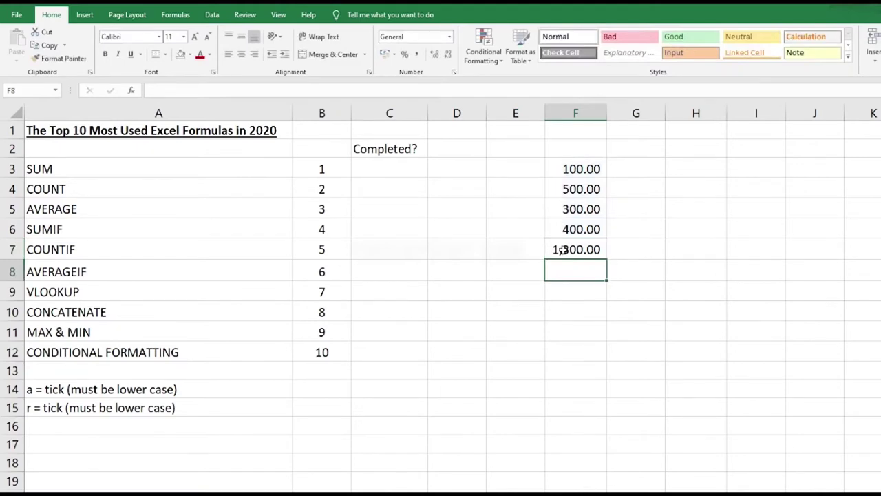
- Mark SUM as completed by entering a lower-case a in C3
{"action": "left_click", "coordinate": [407, 169]}
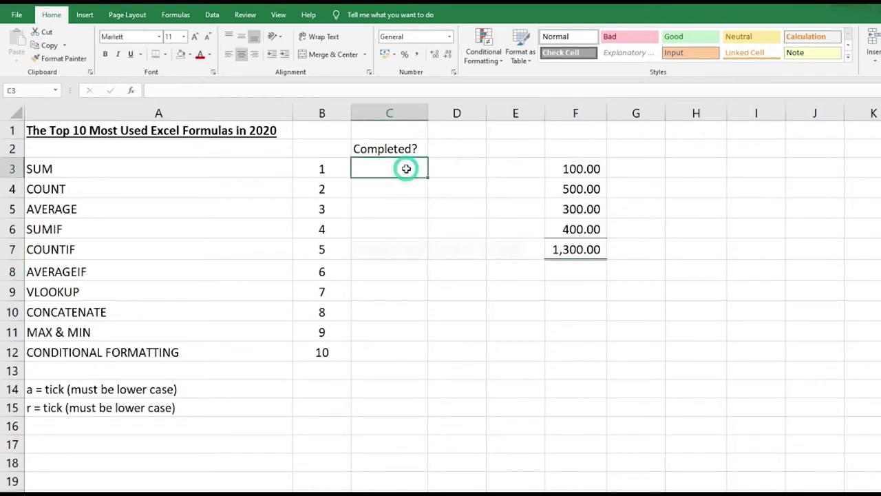
{"action": "type", "text": "a"}
{"action": "left_click", "coordinate": [398, 205]}
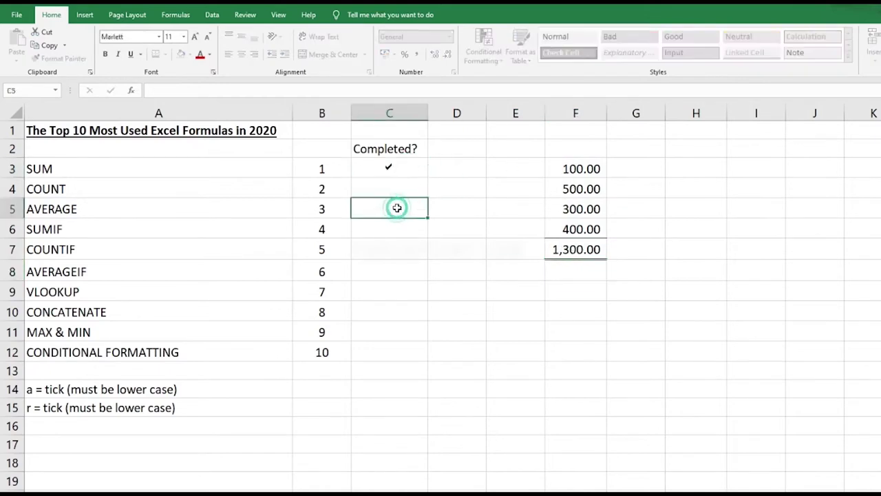
- Clear F7 and insert the COUNT function there with the range F3:F6
{"action": "left_click", "coordinate": [593, 249]}
{"action": "key", "text": "Delete"}
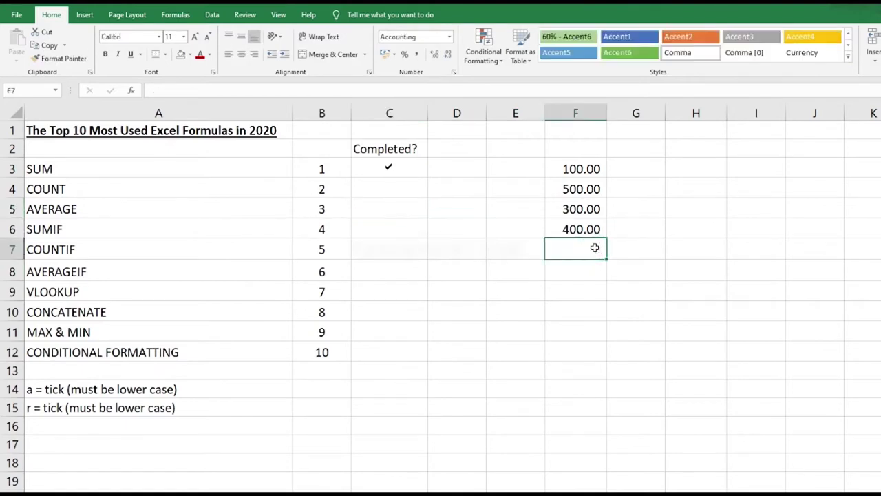
{"action": "left_click", "coordinate": [177, 15]}
{"action": "left_click", "coordinate": [19, 46]}
{"action": "left_click", "coordinate": [454, 393]}
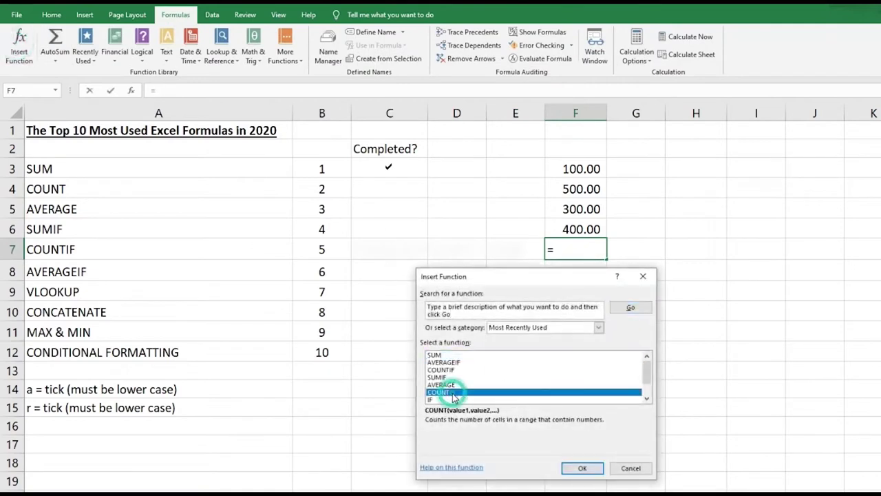
{"action": "left_click", "coordinate": [581, 468]}
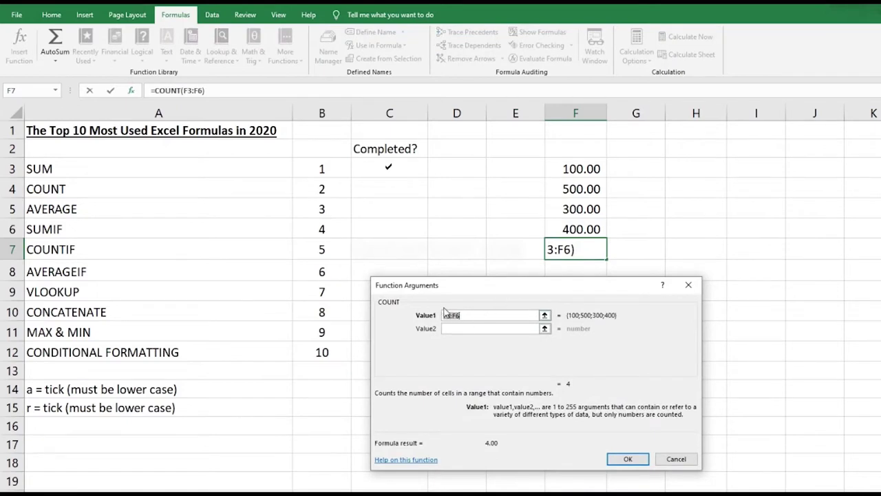
{"action": "left_click_drag", "start_coordinate": [577, 168], "coordinate": [582, 231]}
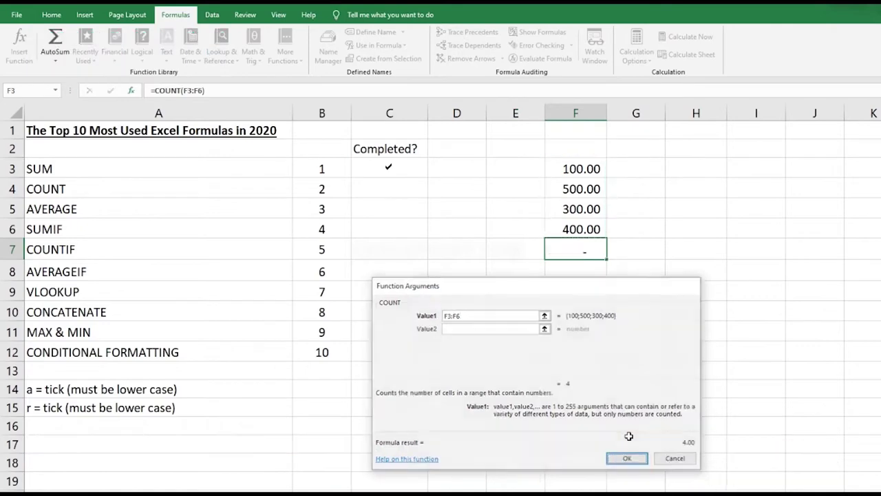
{"action": "key", "text": "Return"}
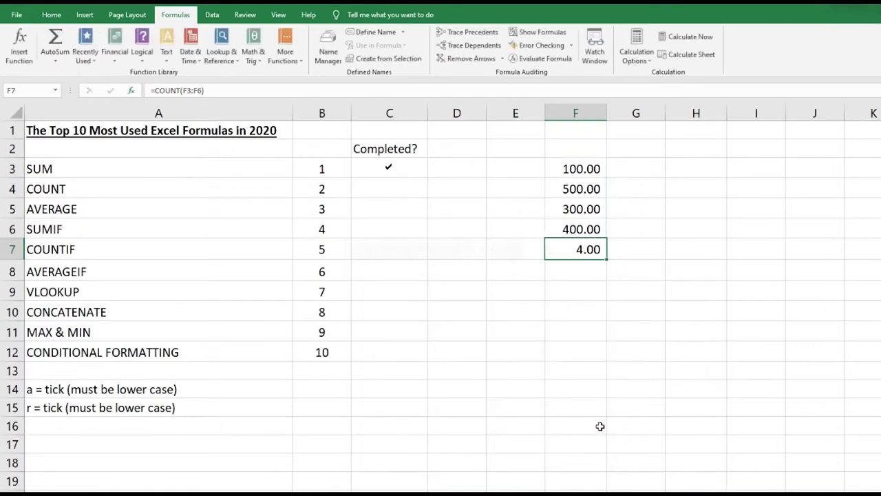
- Test the COUNT formula by changing F3 first to 1 and then to the text A
{"action": "left_click", "coordinate": [567, 166]}
{"action": "type", "text": "1"}
{"action": "key", "text": "ctrl+Return"}
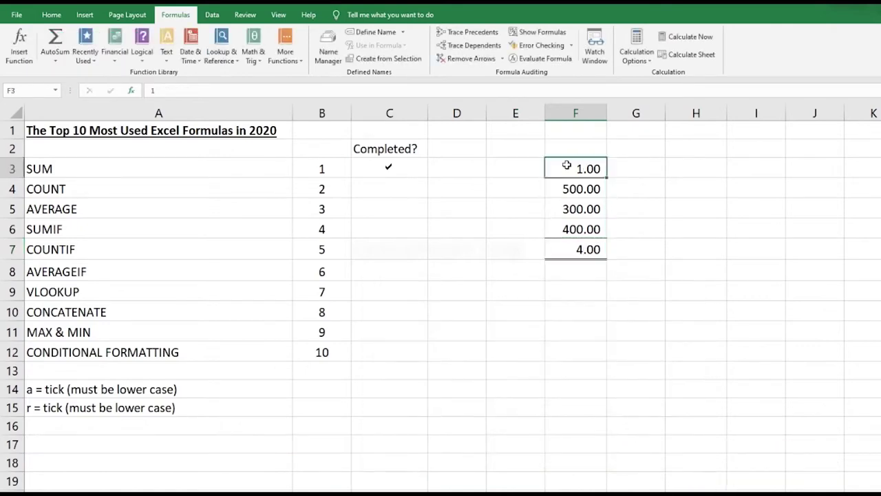
{"action": "type", "text": "A"}
{"action": "key", "text": "Return"}
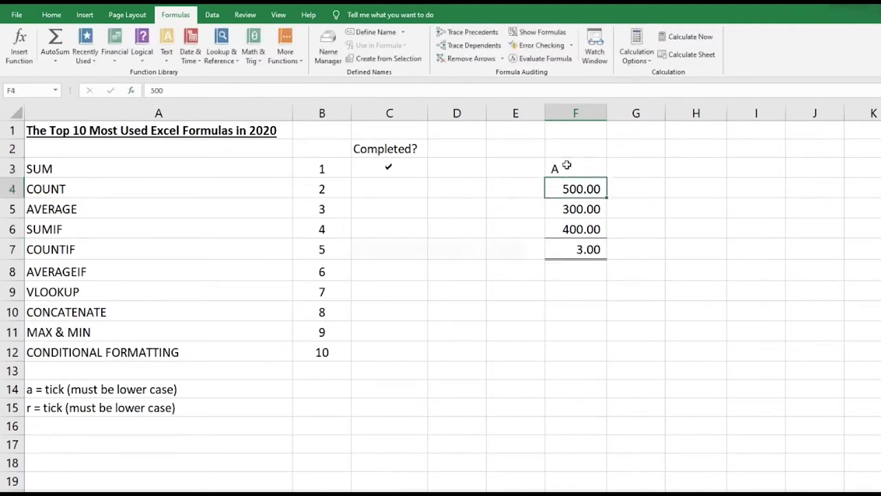
- Undo both test entries in F3 and clear the COUNT formula from F7
{"action": "left_click", "coordinate": [31, 4]}
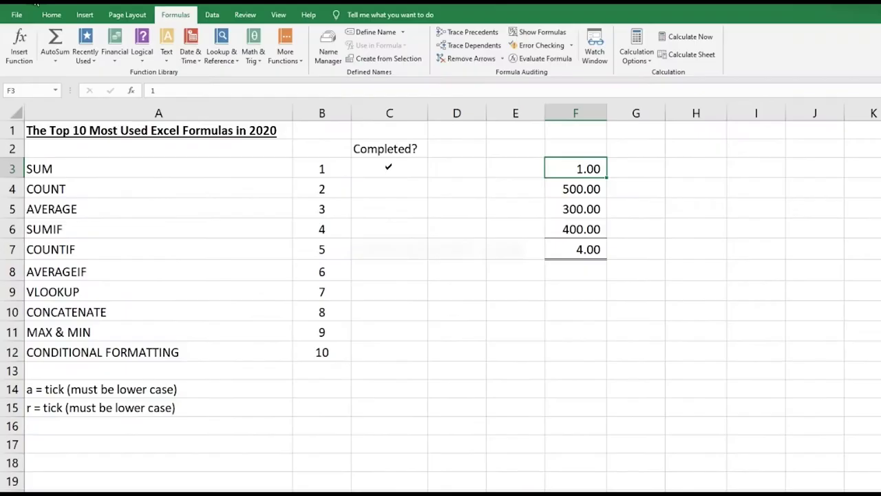
{"action": "left_click", "coordinate": [32, 4]}
{"action": "left_click", "coordinate": [574, 255]}
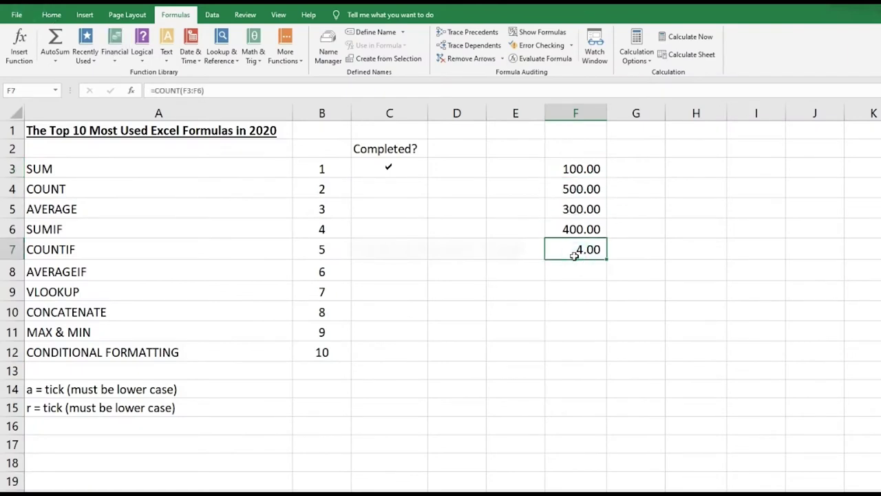
{"action": "key", "text": "Delete"}
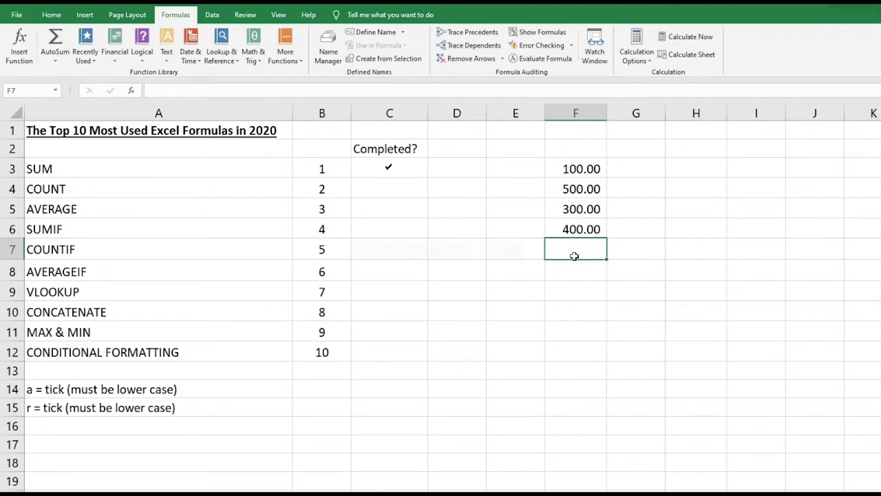
- Write the formula =count(F3:F6) directly in cell F7
{"action": "type", "text": "=count"}
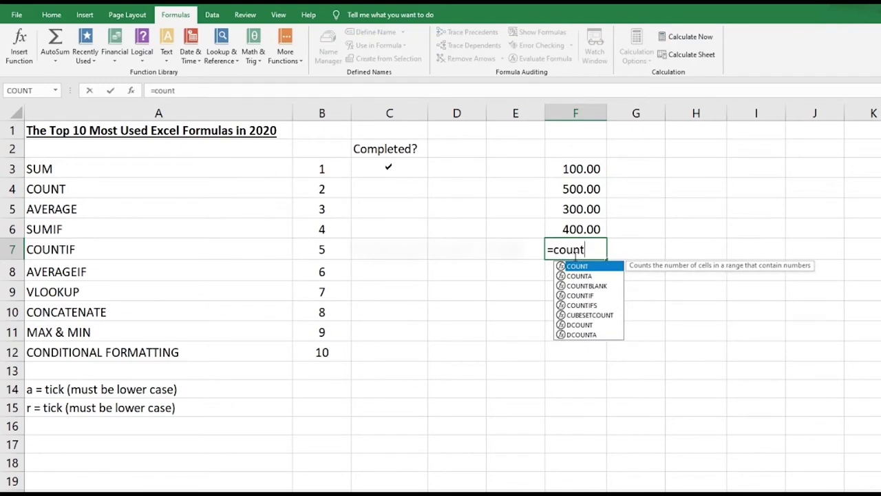
{"action": "type", "text": "("}
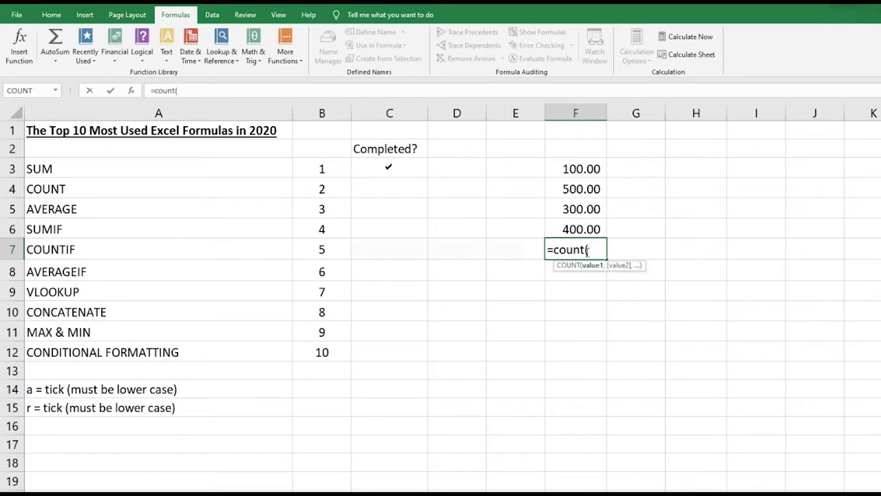
{"action": "left_click_drag", "start_coordinate": [594, 169], "coordinate": [588, 229]}
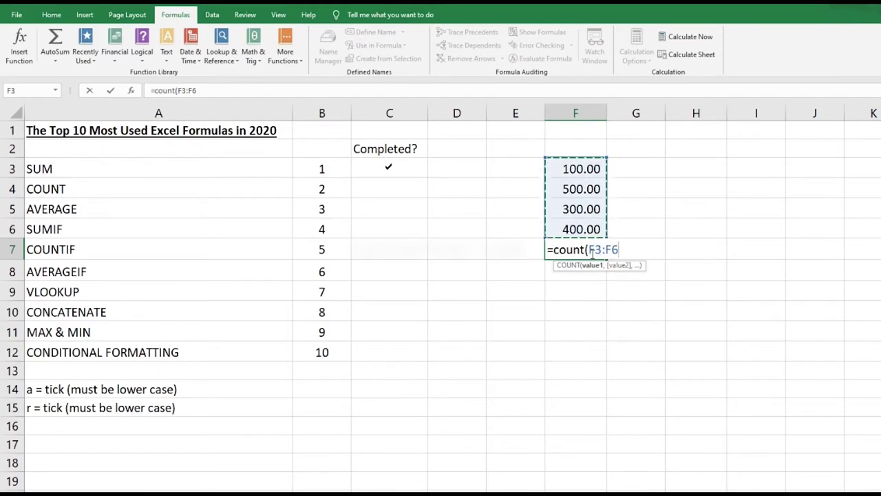
{"action": "type", "text": ")"}
{"action": "key", "text": "Return"}
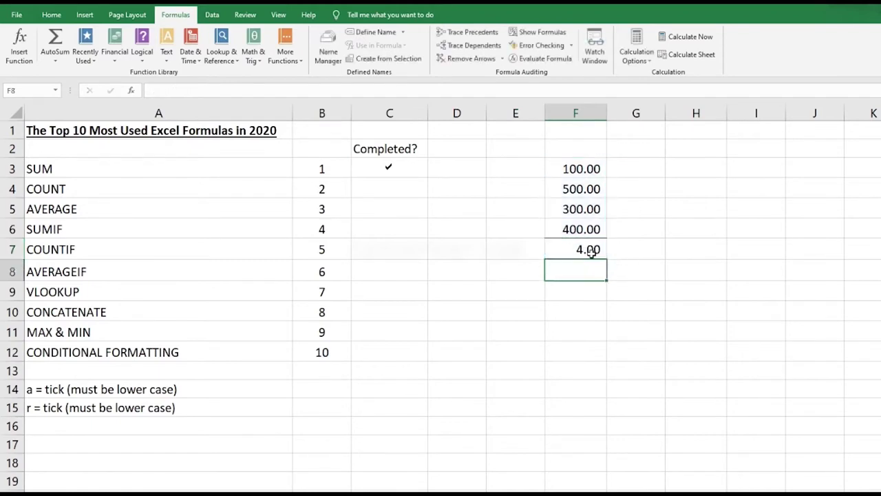
- Undo the hand-written COUNT formula and mark COUNT as completed with a lower-case a in C4
{"action": "key", "text": "ctrl+z"}
{"action": "left_click", "coordinate": [386, 181]}
{"action": "type", "text": "a"}
{"action": "key", "text": "Return"}
- Insert the AVERAGE function in F7 with the range F3:F6, and select F3:F6 to compare its average
{"action": "left_click", "coordinate": [587, 245]}
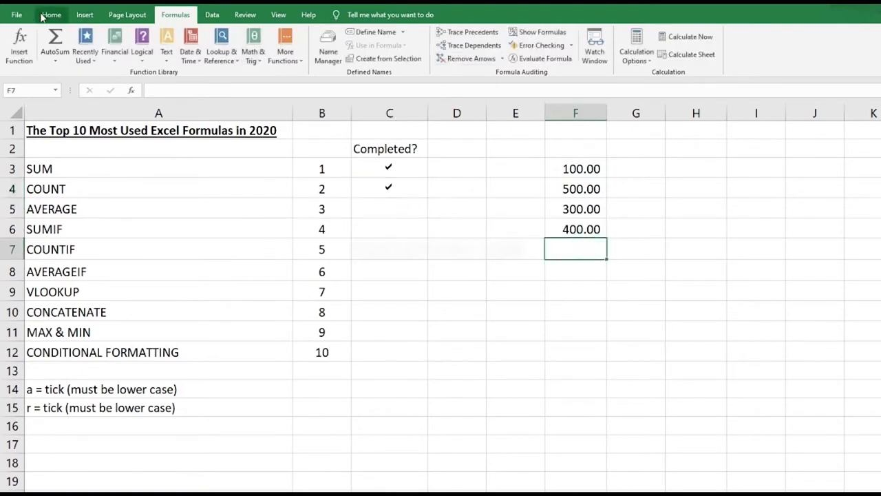
{"action": "left_click", "coordinate": [23, 51]}
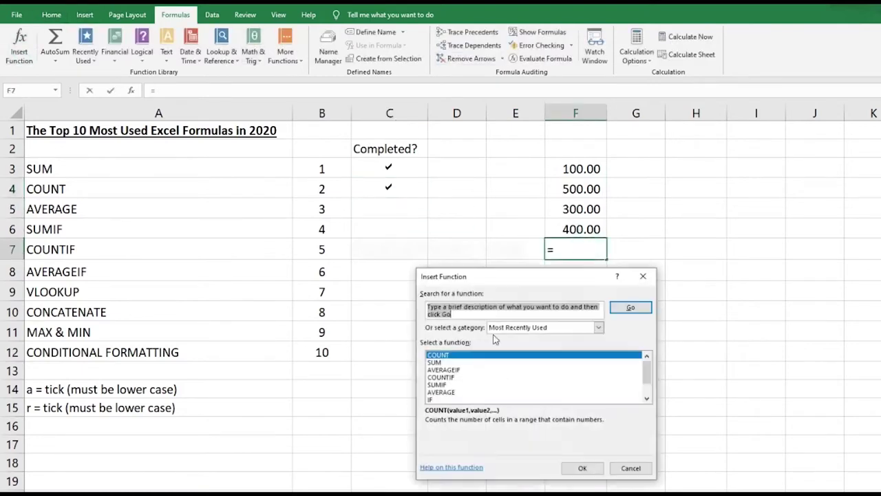
{"action": "left_click", "coordinate": [446, 392]}
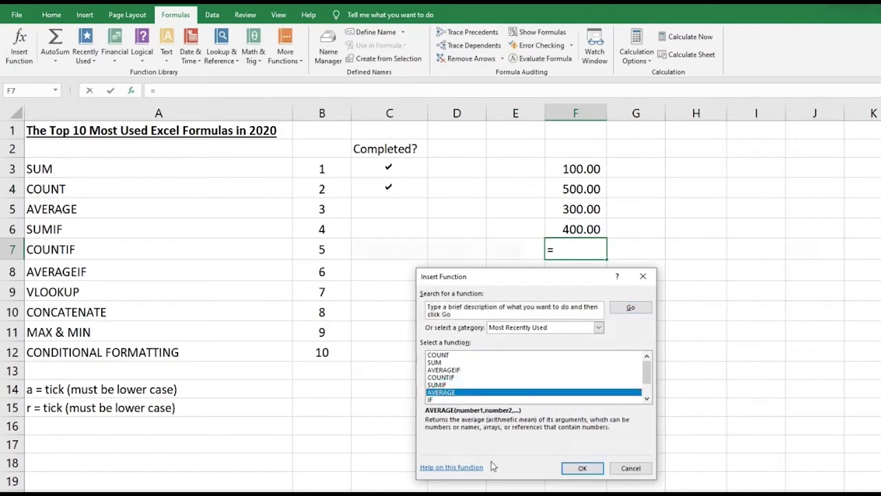
{"action": "left_click", "coordinate": [582, 469]}
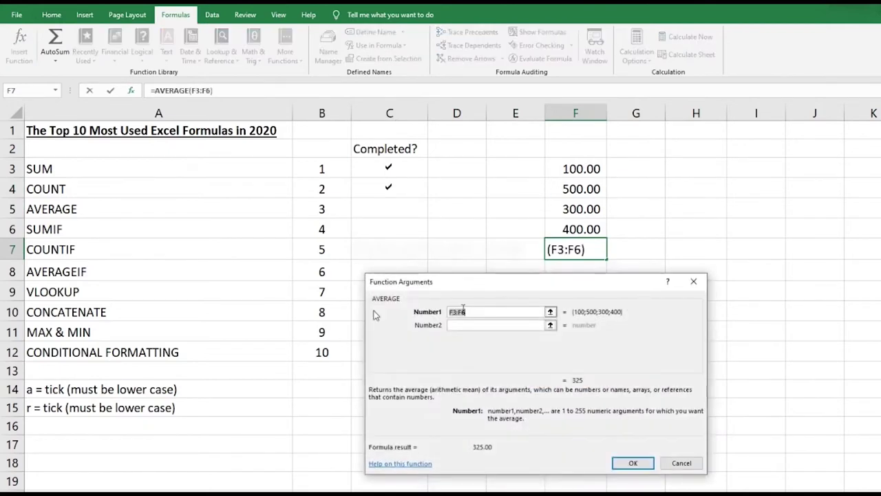
{"action": "left_click", "coordinate": [629, 465]}
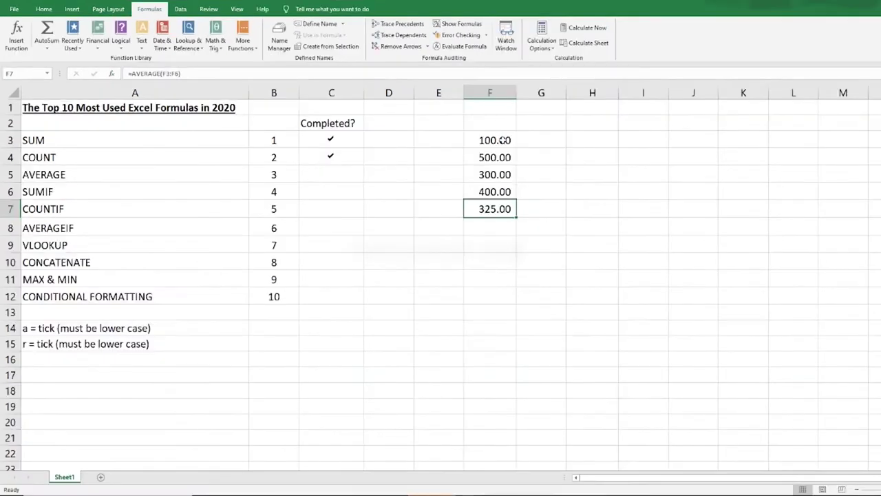
{"action": "left_click_drag", "start_coordinate": [581, 169], "coordinate": [581, 228]}
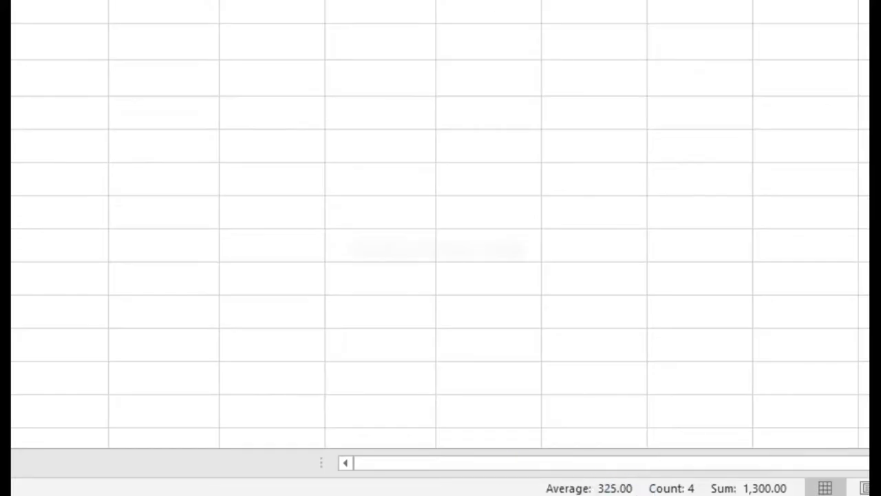
- Replace the content of F7 with the hand-written formula =average(F3:F6)
{"action": "type", "text": "="}
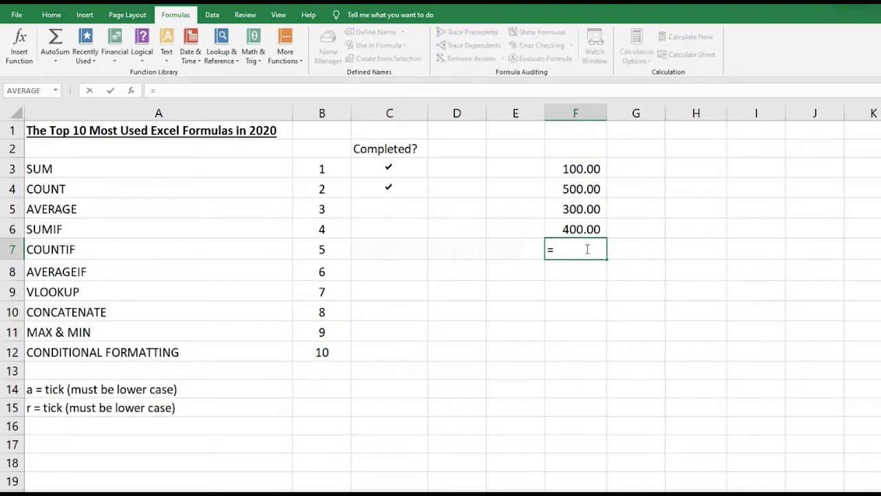
{"action": "type", "text": "aver"}
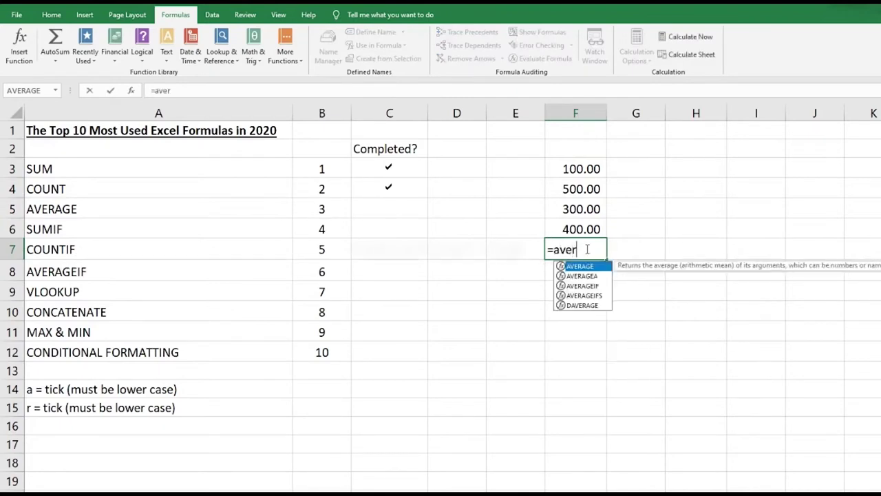
{"action": "type", "text": "age("}
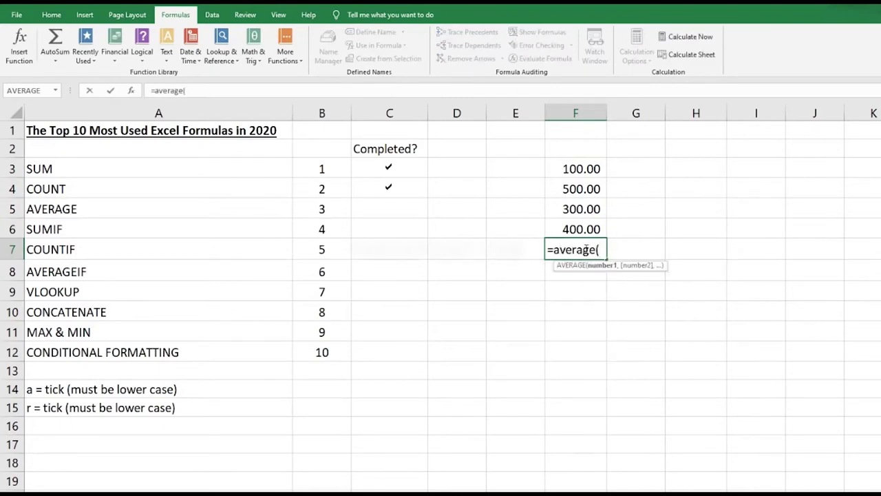
{"action": "left_click_drag", "start_coordinate": [571, 169], "coordinate": [570, 227]}
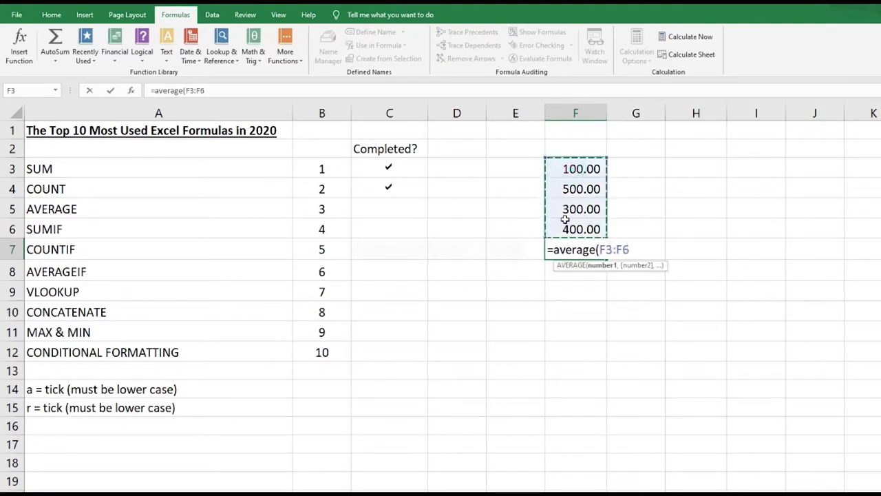
{"action": "type", "text": ")"}
{"action": "key", "text": "Return"}
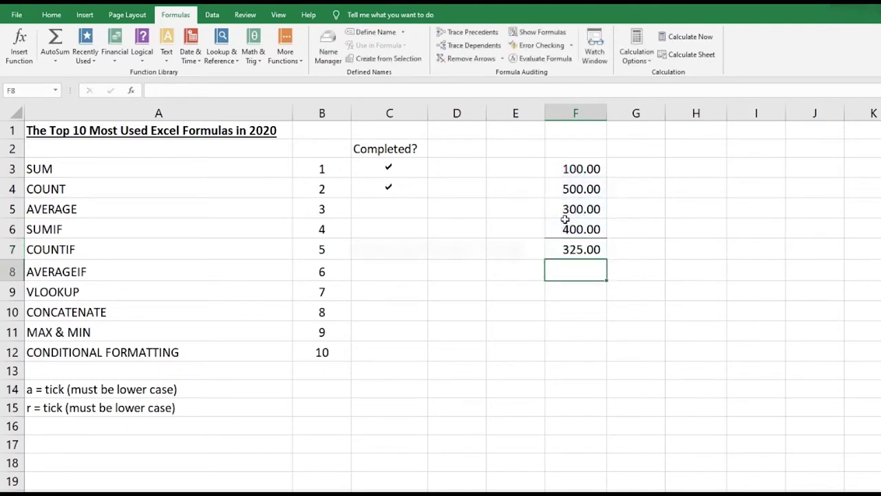
- Mark AVERAGE as completed by entering a lower-case a in C5
{"action": "left_click", "coordinate": [393, 207]}
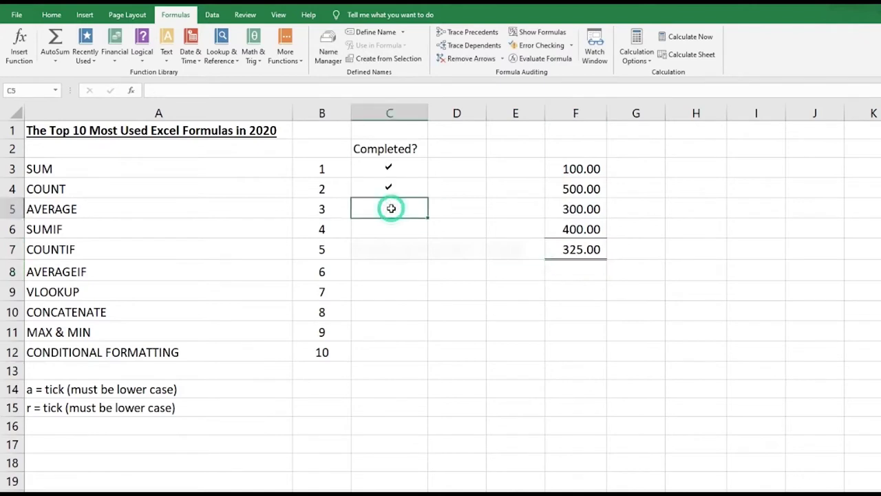
{"action": "type", "text": "a"}
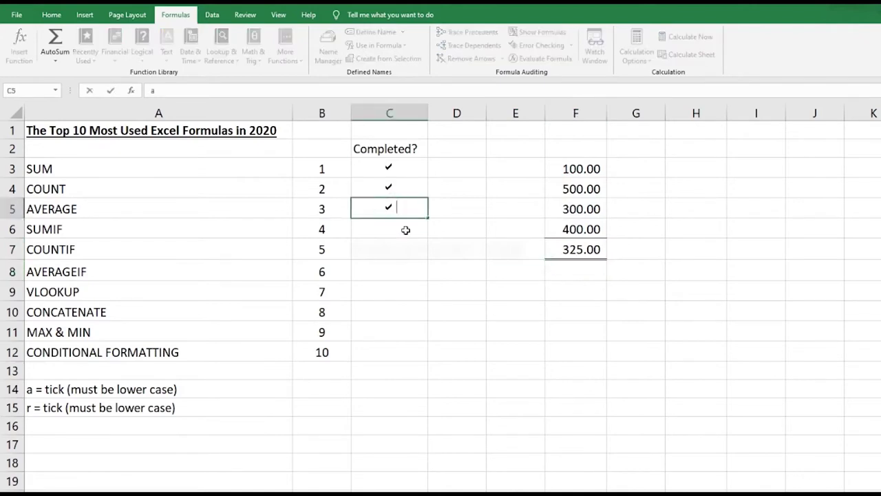
{"action": "key", "text": "Return"}
- Clear F7, search all functions for sumif and start the SUMIF function there
{"action": "left_click", "coordinate": [593, 251]}
{"action": "key", "text": "Delete"}
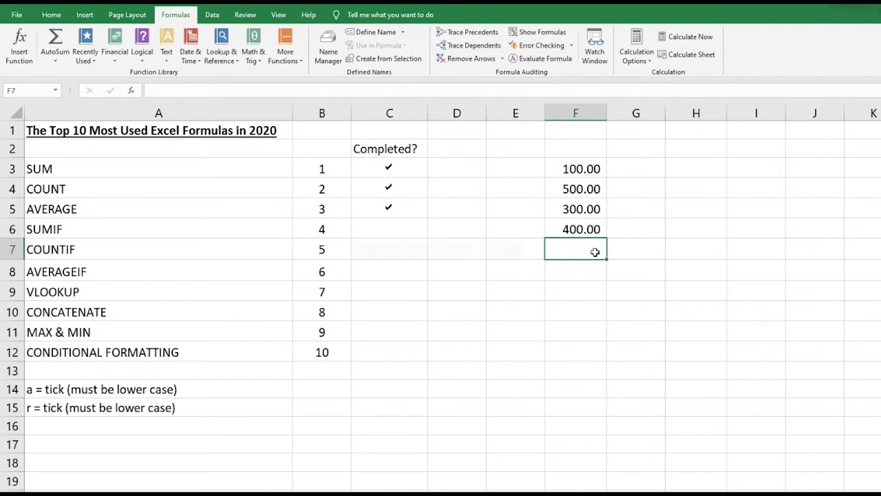
{"action": "left_click", "coordinate": [19, 49]}
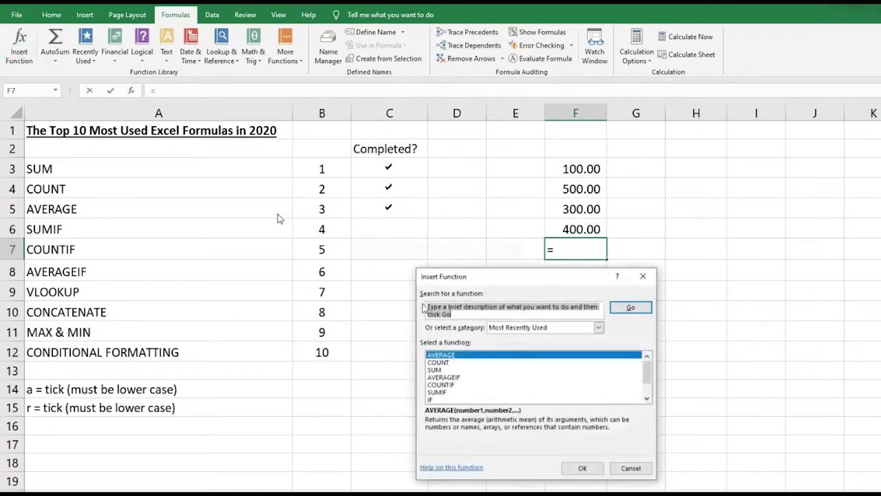
{"action": "left_click", "coordinate": [508, 329]}
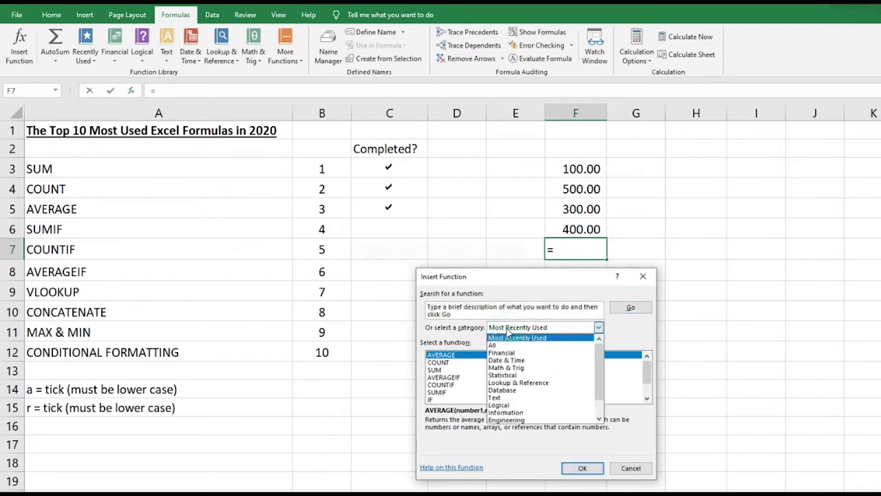
{"action": "left_click", "coordinate": [495, 344]}
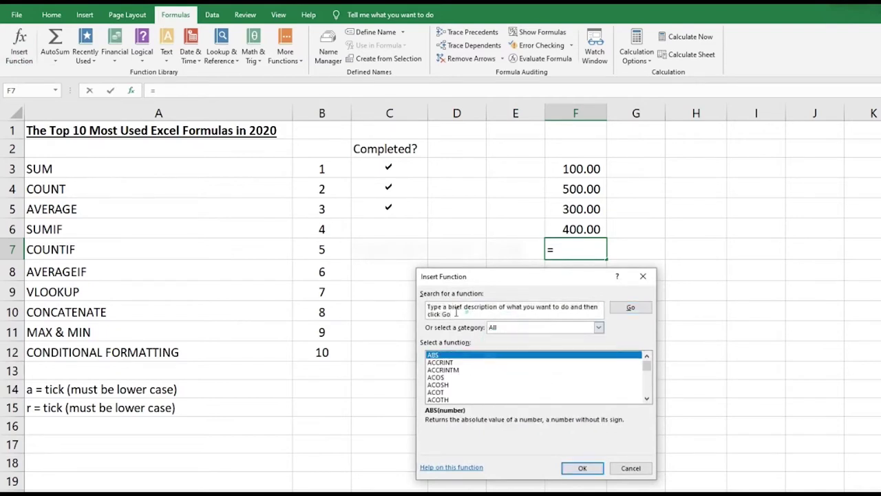
{"action": "left_click", "coordinate": [434, 307]}
{"action": "type", "text": "sumif"}
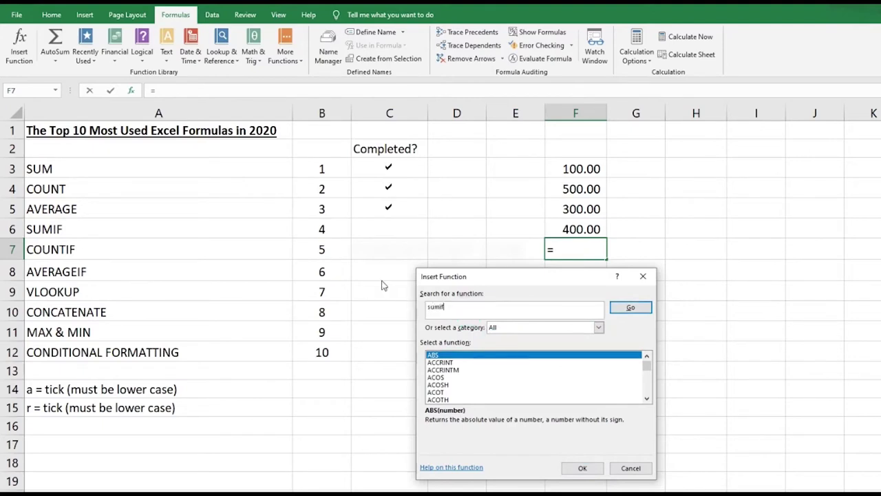
{"action": "left_click", "coordinate": [631, 306]}
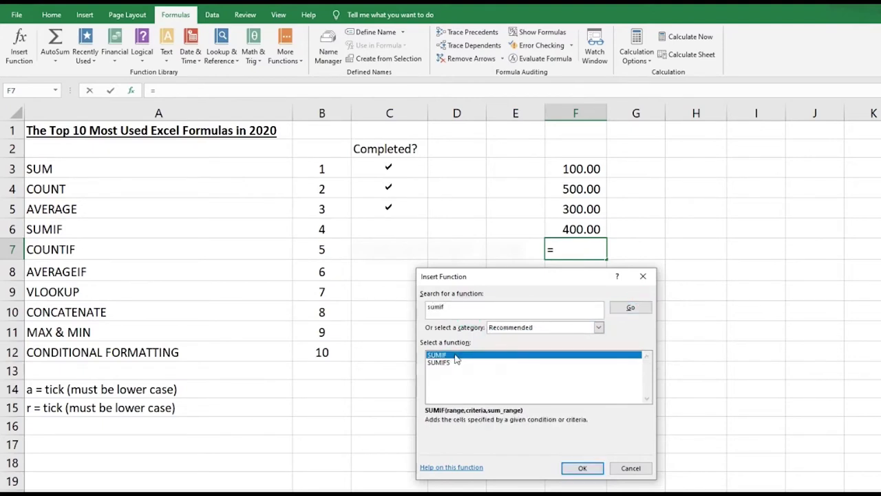
{"action": "left_click", "coordinate": [593, 474]}
- Fill in the SUMIF arguments with range F3:F6, criteria <200 and sum range F3:F6, and insert the formula
{"action": "left_click", "coordinate": [482, 341]}
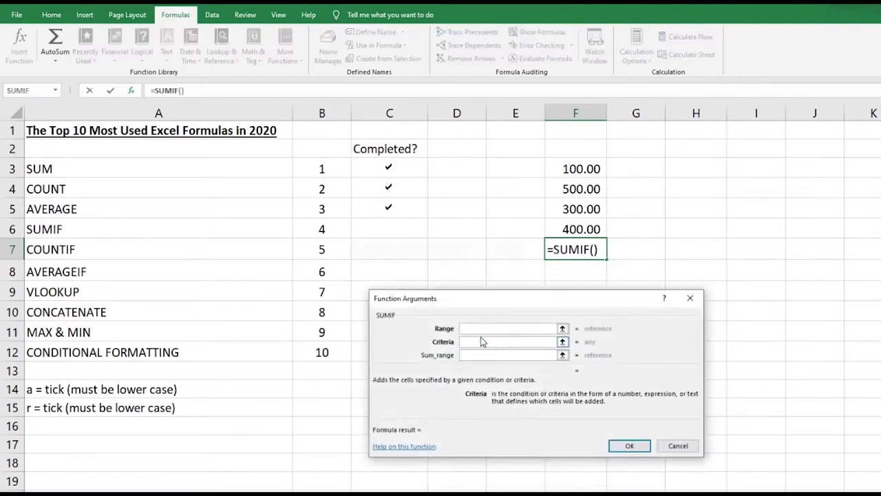
{"action": "type", "text": "<1"}
{"action": "key", "text": "BackSpace"}
{"action": "type", "text": "200"}
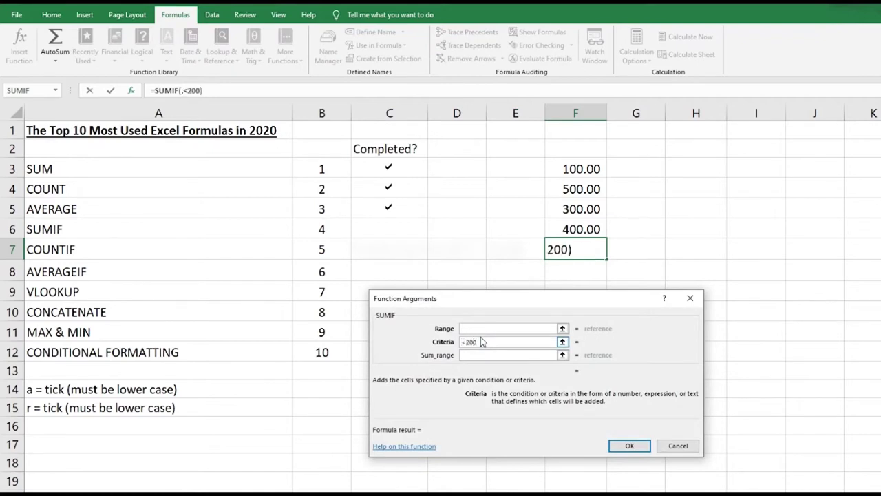
{"action": "left_click", "coordinate": [465, 329]}
{"action": "left_click_drag", "start_coordinate": [581, 165], "coordinate": [576, 230]}
{"action": "left_click", "coordinate": [526, 354]}
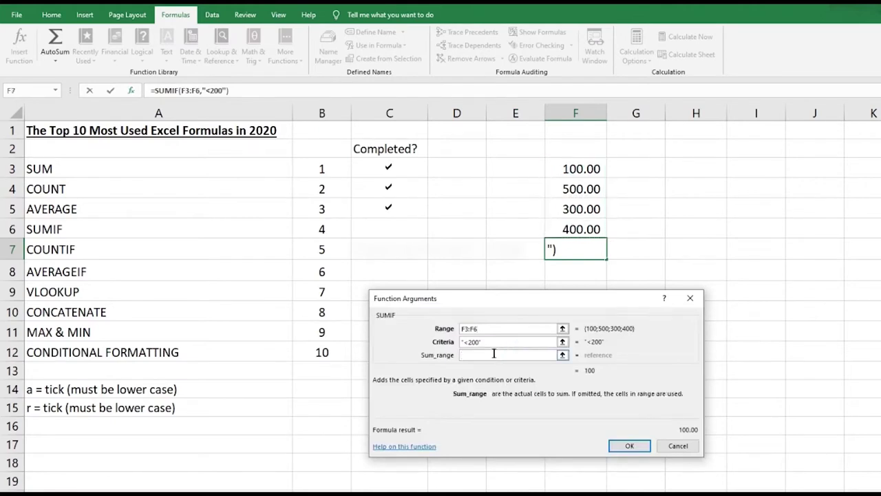
{"action": "left_click_drag", "start_coordinate": [565, 168], "coordinate": [570, 228]}
{"action": "key", "text": "Return"}
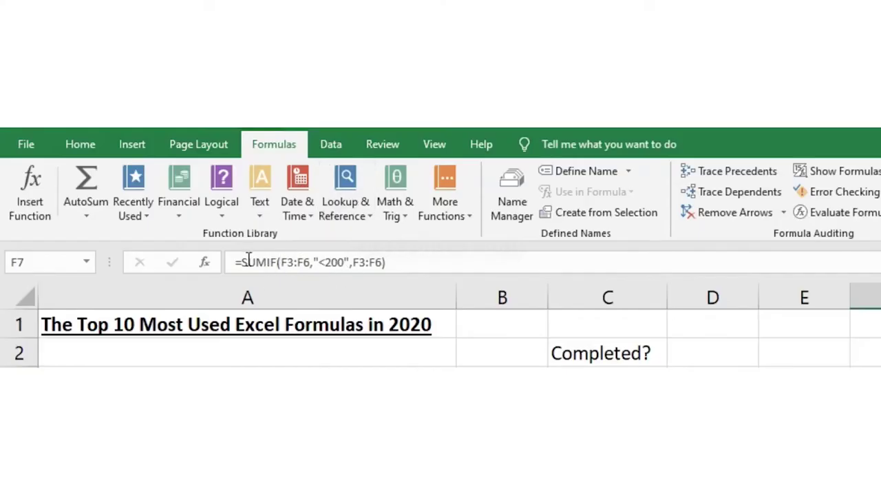
- Change the SUMIF criterion in F7 to >200 and select F4:F6 to check the cells it adds
{"action": "left_click", "coordinate": [326, 261]}
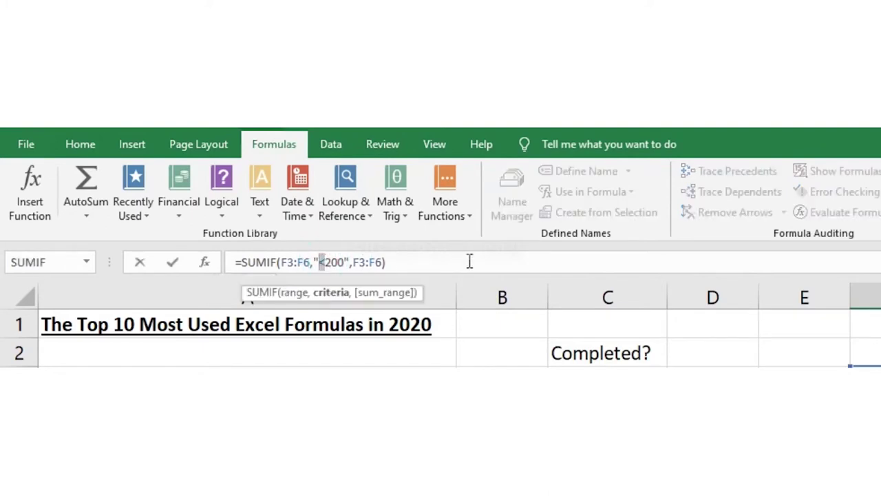
{"action": "type", "text": ">"}
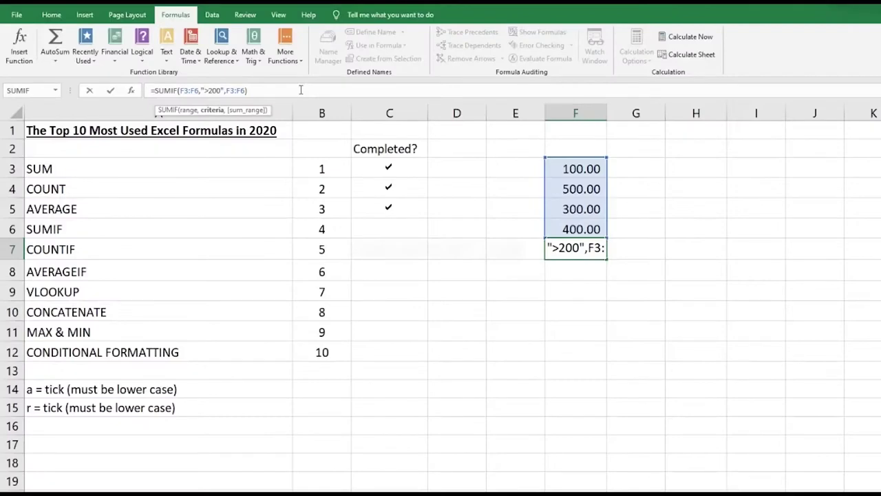
{"action": "key", "text": "Return"}
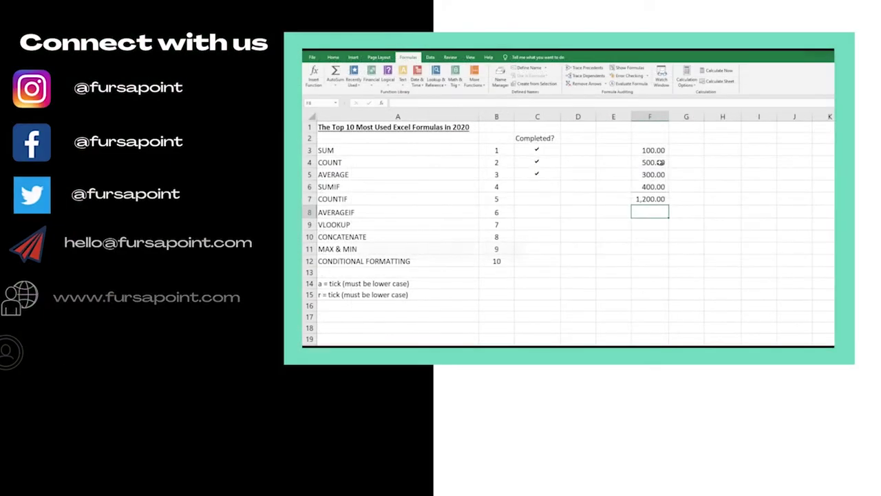
{"action": "left_click_drag", "start_coordinate": [653, 162], "coordinate": [654, 186]}
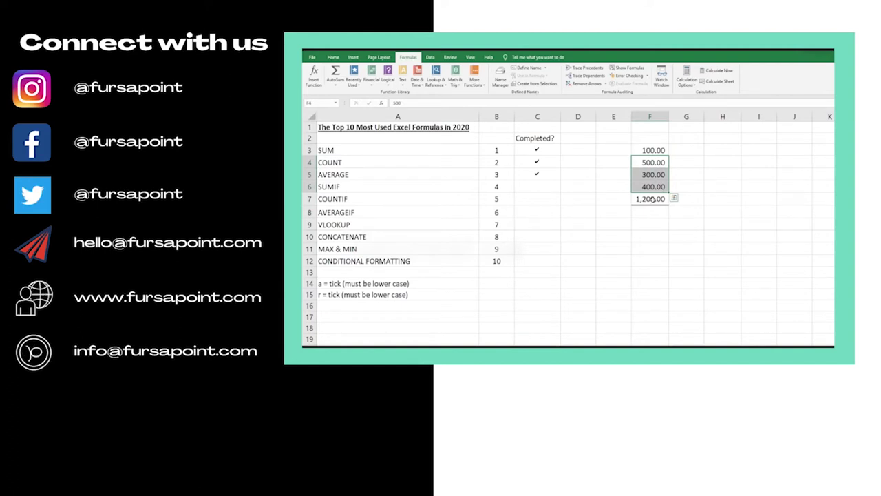
{"action": "left_click", "coordinate": [650, 198]}
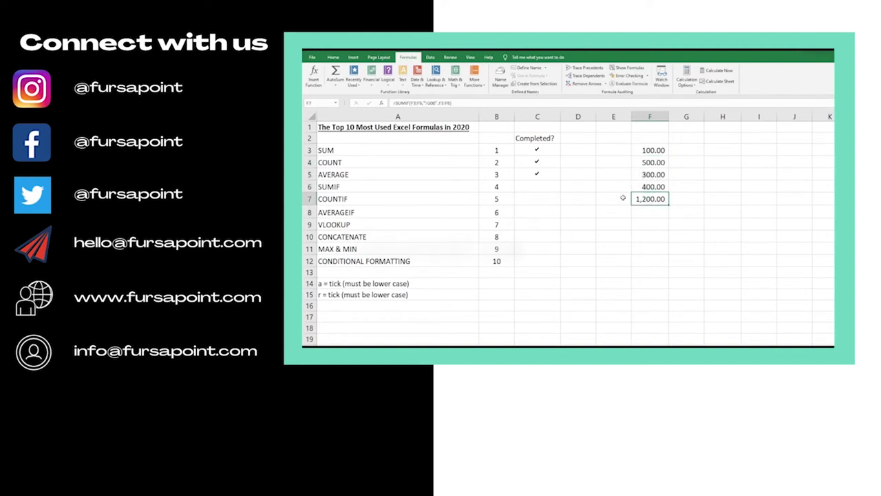
- Clear F7 and write the formula =SUMIF(F3:F6,">200",F3:F6) manually in that cell
{"action": "key", "text": "Delete"}
{"action": "type", "text": "=sumi"}
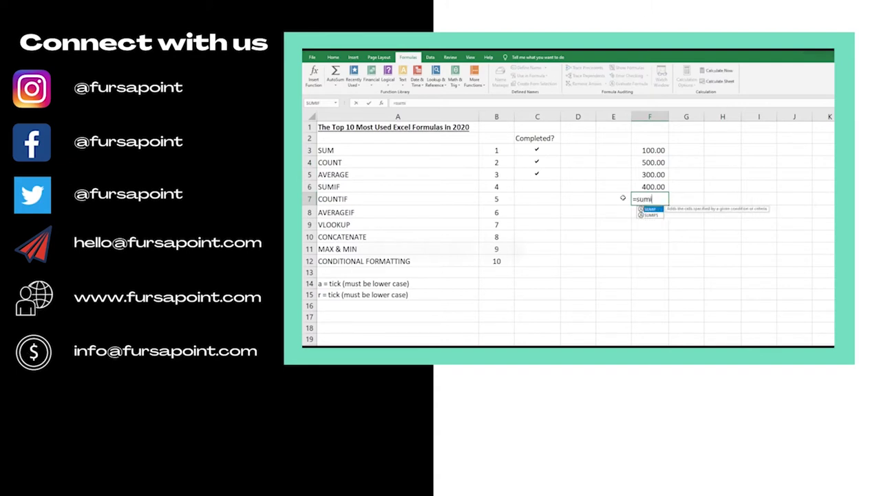
{"action": "type", "text": "f("}
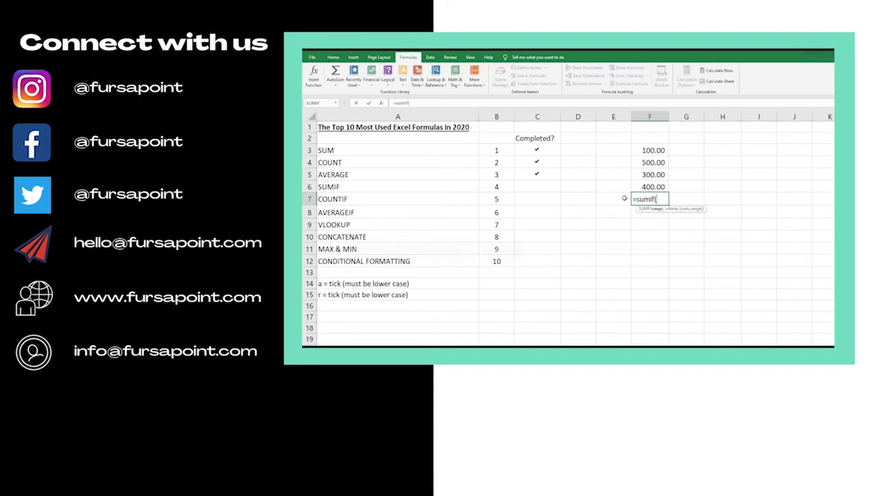
{"action": "left_click_drag", "start_coordinate": [662, 150], "coordinate": [662, 187]}
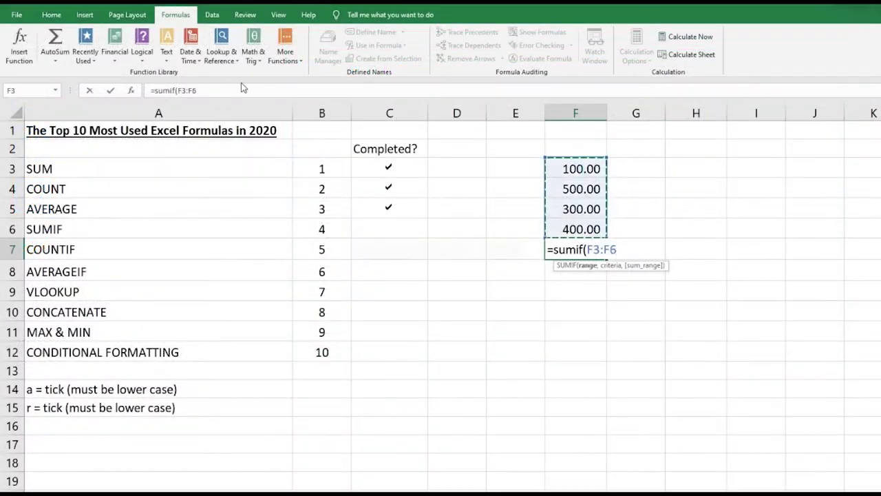
{"action": "left_click", "coordinate": [237, 91]}
{"action": "type", "text": ","}
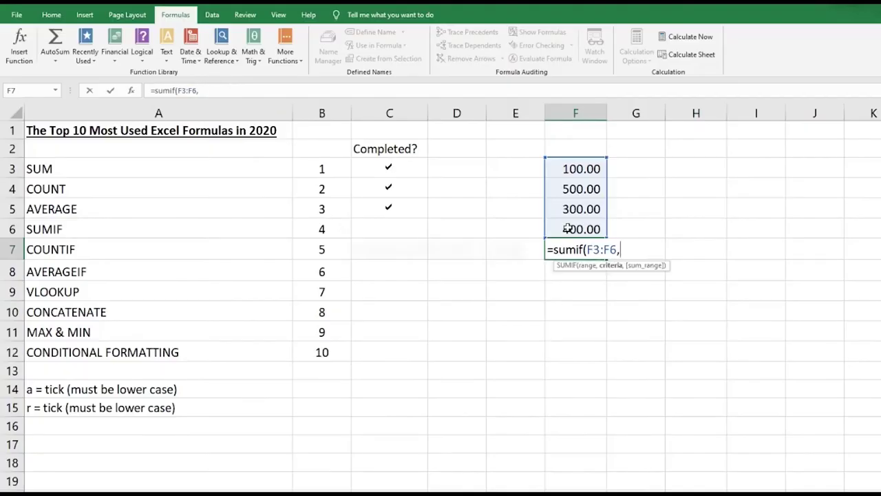
{"action": "type", "text": "\""}
{"action": "type", "text": ">200"}
{"action": "type", "text": "\","}
{"action": "left_click_drag", "start_coordinate": [585, 169], "coordinate": [578, 229]}
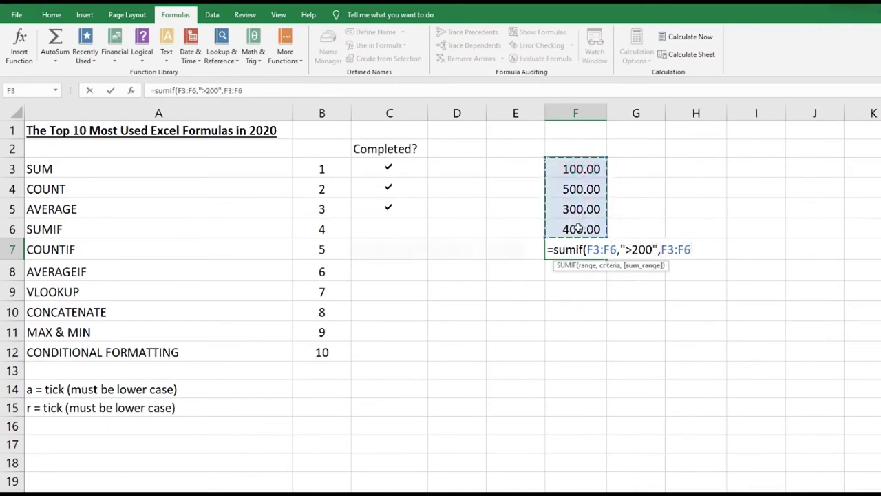
{"action": "type", "text": ")"}
{"action": "key", "text": "Return"}
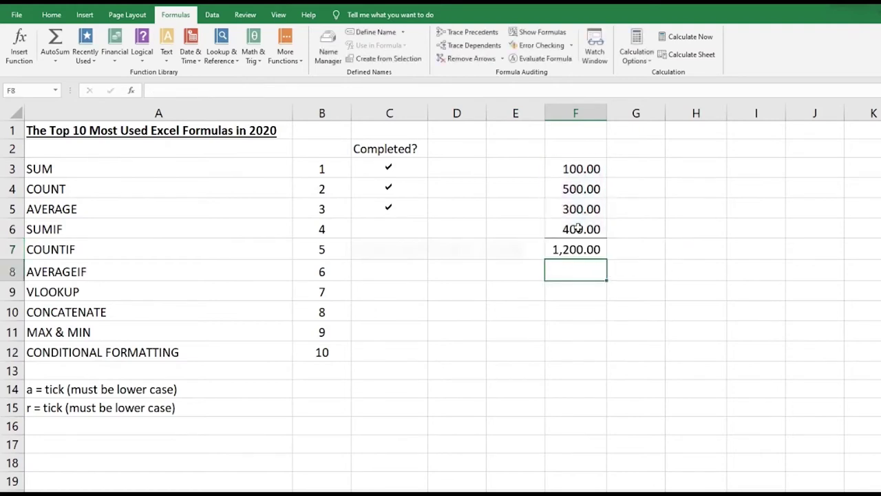
- Mark SUMIF as completed by entering a lower-case a in C6, and clear F7
{"action": "left_click", "coordinate": [373, 227]}
{"action": "type", "text": "a"}
{"action": "left_click", "coordinate": [378, 263]}
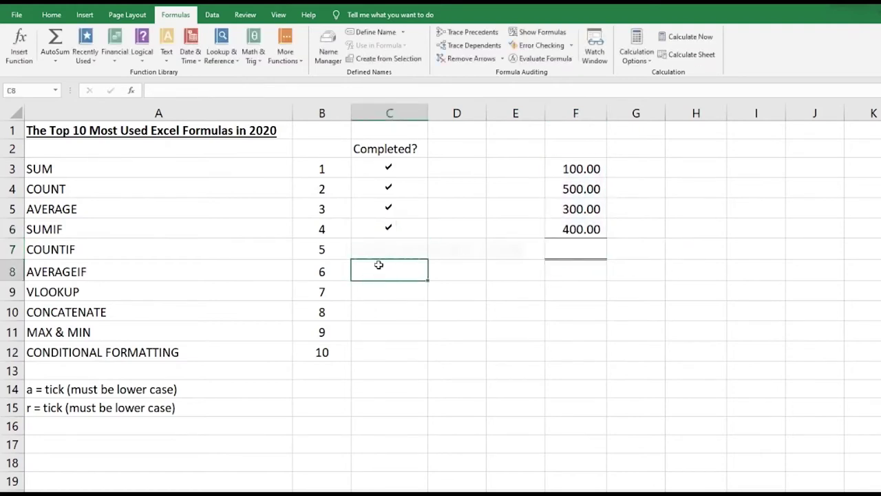
{"action": "left_click", "coordinate": [388, 243]}
- Insert the COUNTIF function in F7 with range F3:F6 and criteria >400
{"action": "left_click", "coordinate": [588, 251]}
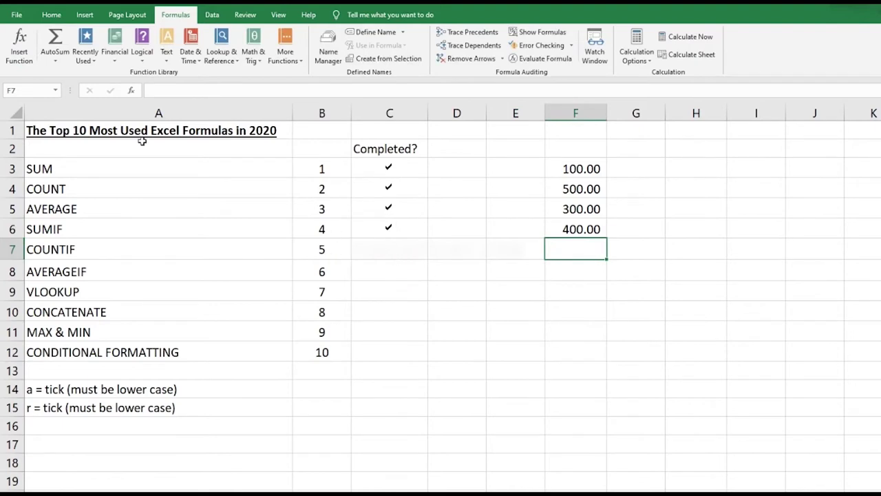
{"action": "left_click", "coordinate": [20, 59]}
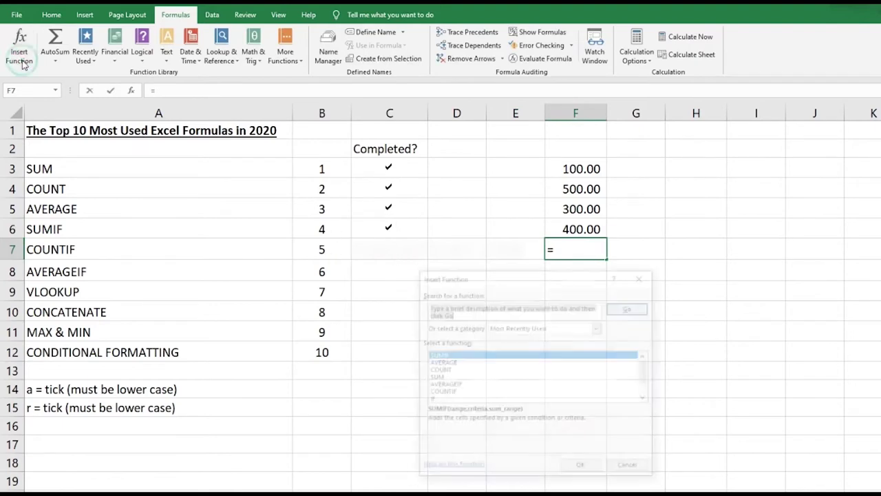
{"action": "left_click", "coordinate": [461, 394]}
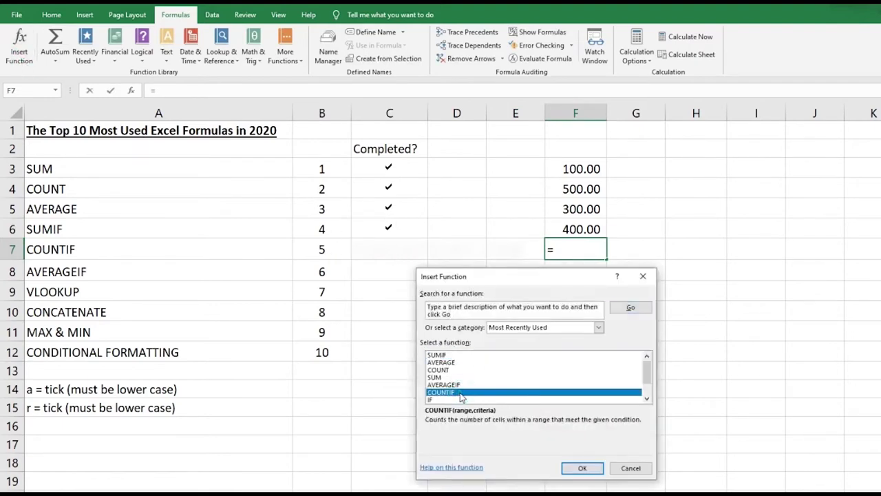
{"action": "left_click", "coordinate": [581, 466]}
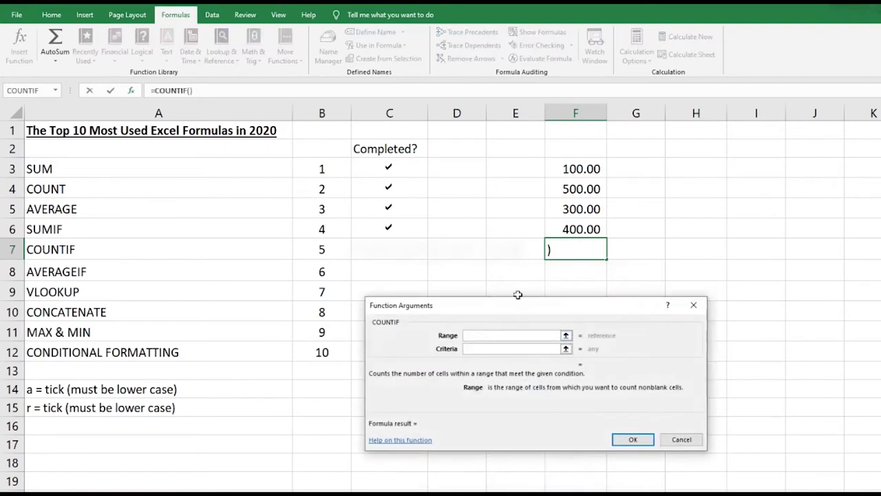
{"action": "left_click", "coordinate": [475, 349]}
{"action": "type", "text": ">"}
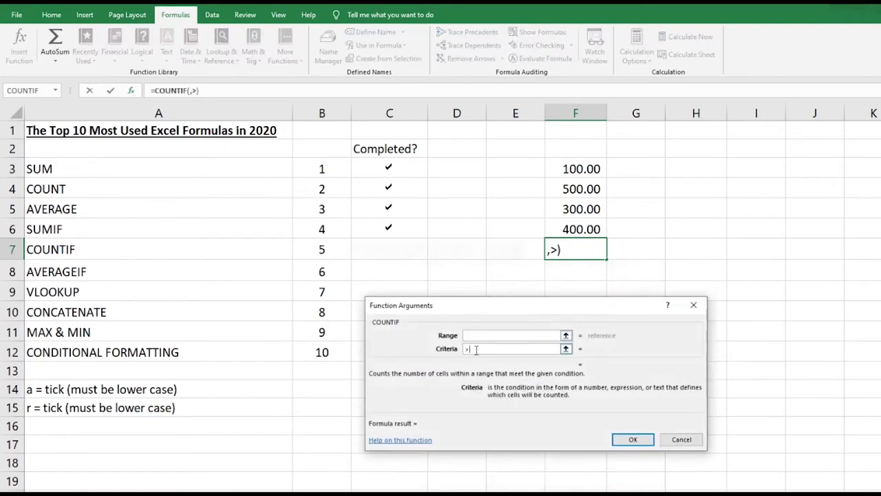
{"action": "type", "text": "400"}
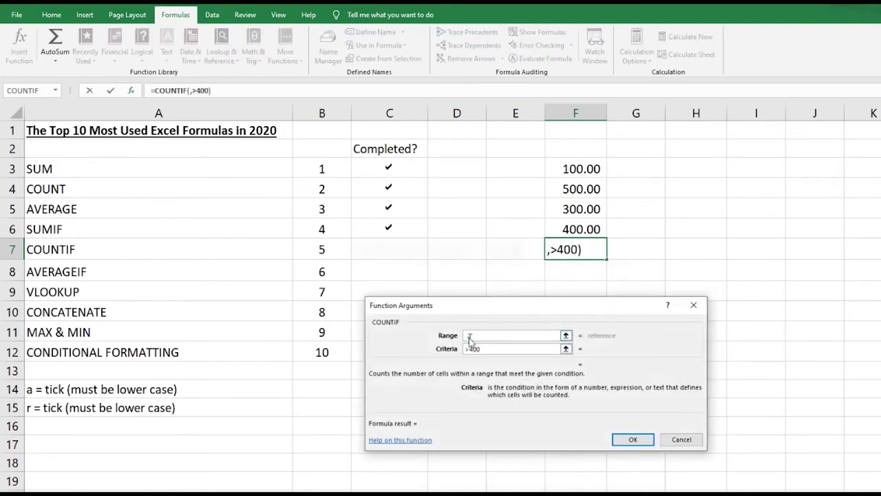
{"action": "left_click", "coordinate": [470, 337]}
{"action": "left_click_drag", "start_coordinate": [581, 167], "coordinate": [568, 234]}
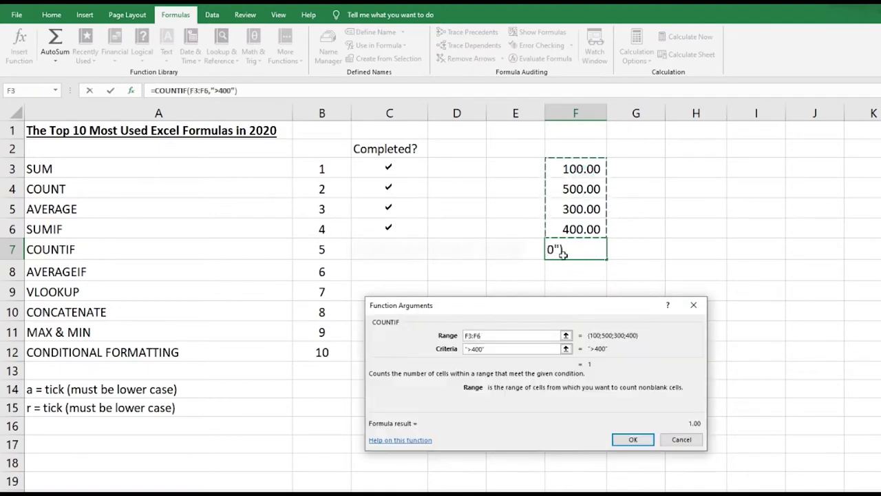
{"action": "key", "text": "Return"}
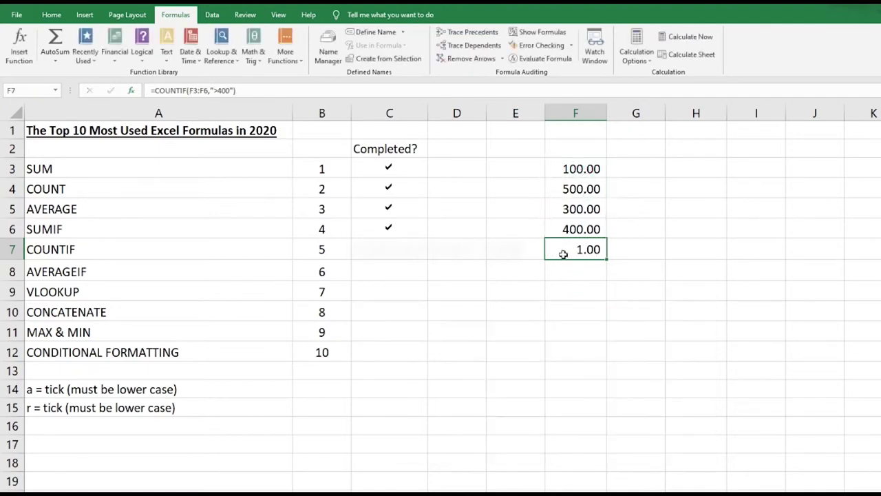
- Review the counted range F3:F6 and highlight cell F4 with a yellow fill
{"action": "left_click_drag", "start_coordinate": [585, 168], "coordinate": [592, 233]}
{"action": "left_click_drag", "start_coordinate": [602, 167], "coordinate": [594, 230]}
{"action": "left_click", "coordinate": [582, 188]}
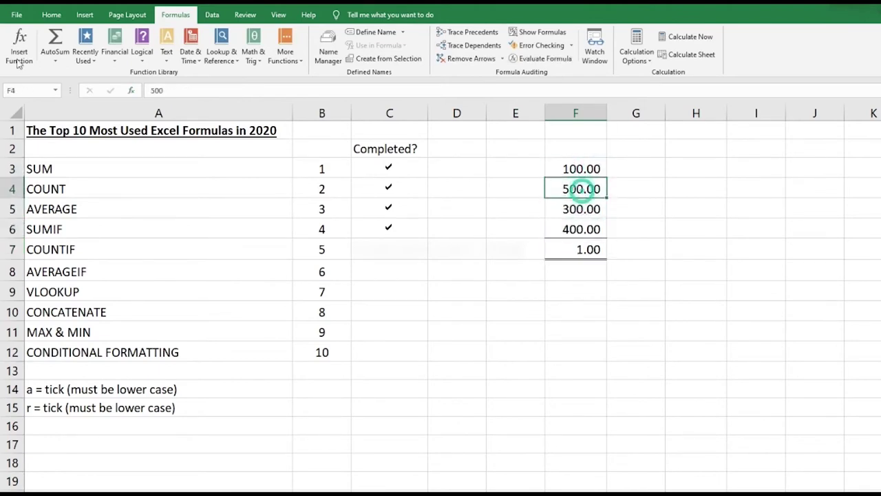
{"action": "left_click", "coordinate": [51, 15]}
{"action": "left_click", "coordinate": [190, 54]}
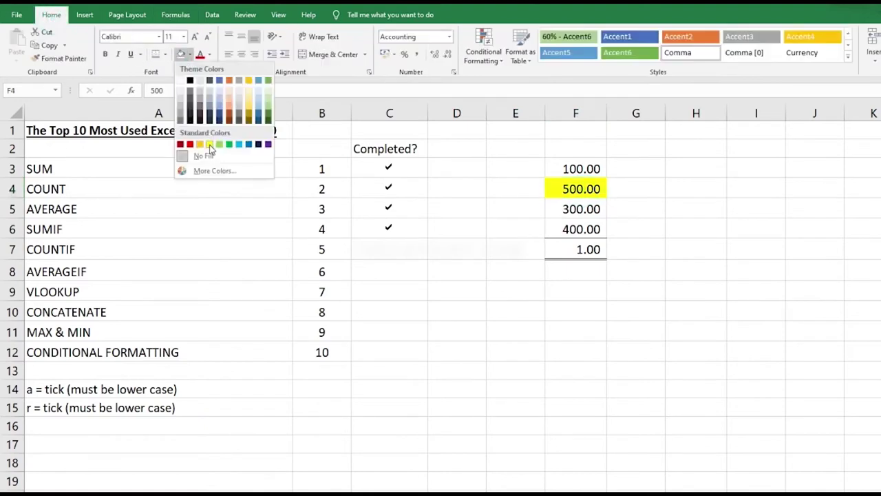
{"action": "left_click", "coordinate": [211, 144]}
- Change the COUNTIF criterion in F7 to <400 and select F5 and F3 to check the cells it counts
{"action": "left_click", "coordinate": [586, 249]}
{"action": "left_click", "coordinate": [190, 90]}
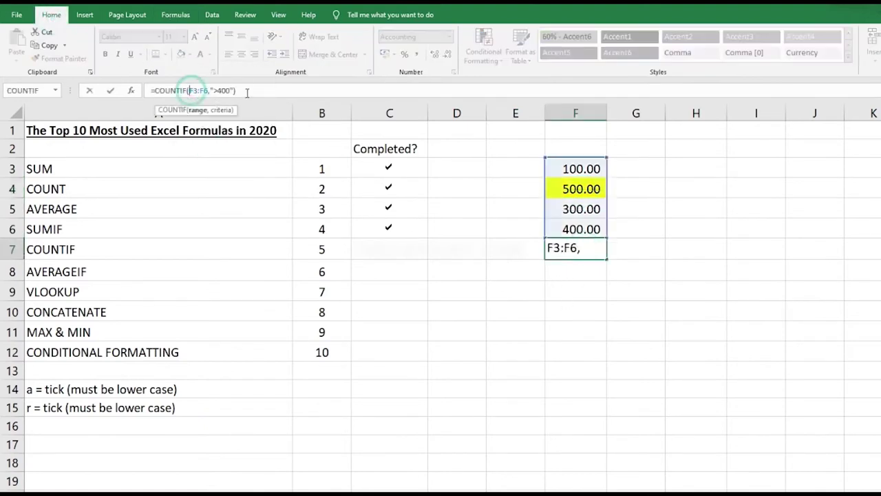
{"action": "left_click", "coordinate": [214, 90]}
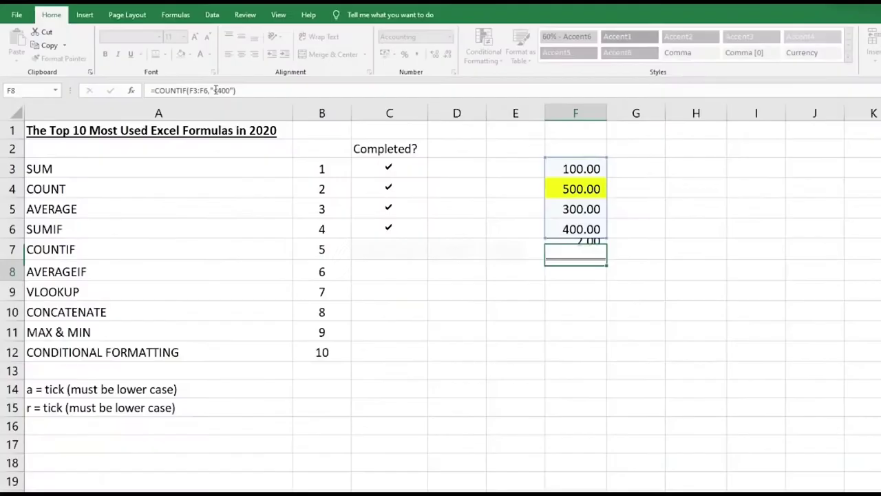
{"action": "key", "text": "Return"}
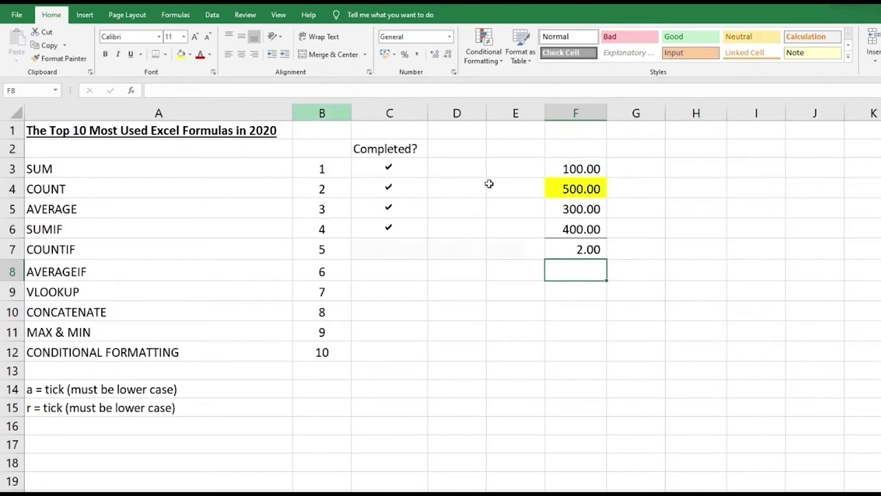
{"action": "left_click", "coordinate": [578, 209]}
{"action": "left_click", "coordinate": [580, 165], "text": "ctrl"}
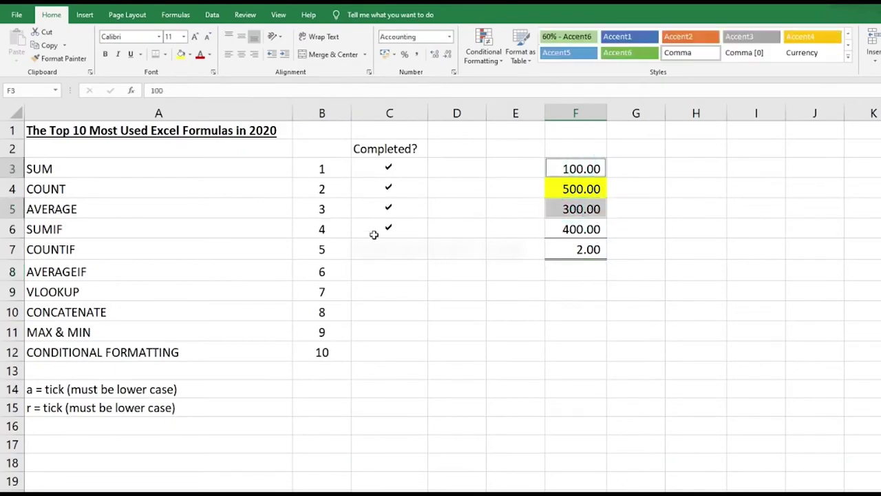
- Mark COUNTIF as completed by entering a lower-case a in C7, and clear the formula from F7
{"action": "left_click", "coordinate": [403, 249]}
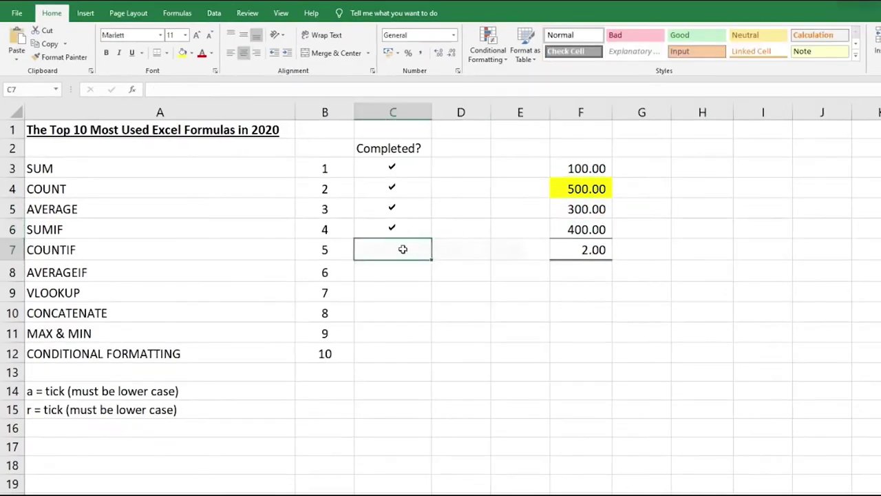
{"action": "type", "text": "a"}
{"action": "key", "text": "Return"}
{"action": "left_click", "coordinate": [562, 250]}
{"action": "key", "text": "Delete"}
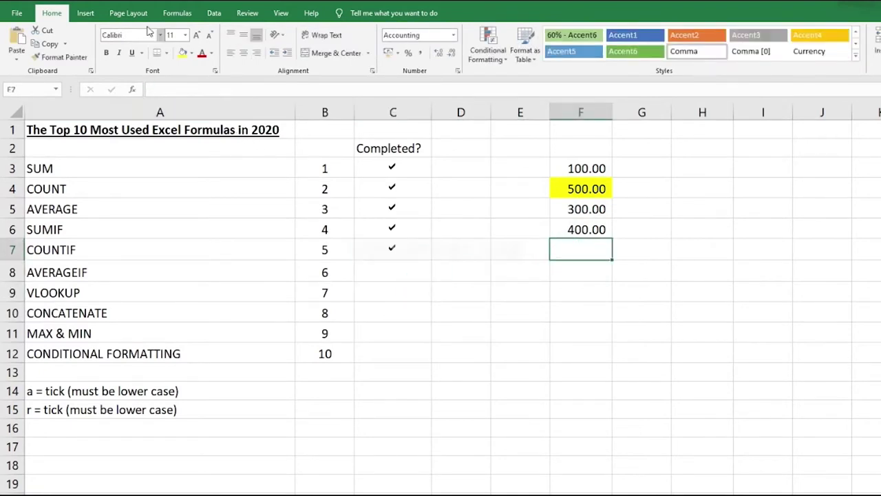
- Insert the AVERAGEIF function in F7 with range F3:F6, criteria <1000 and average range F3:F6
{"action": "left_click", "coordinate": [180, 13]}
{"action": "left_click", "coordinate": [18, 45]}
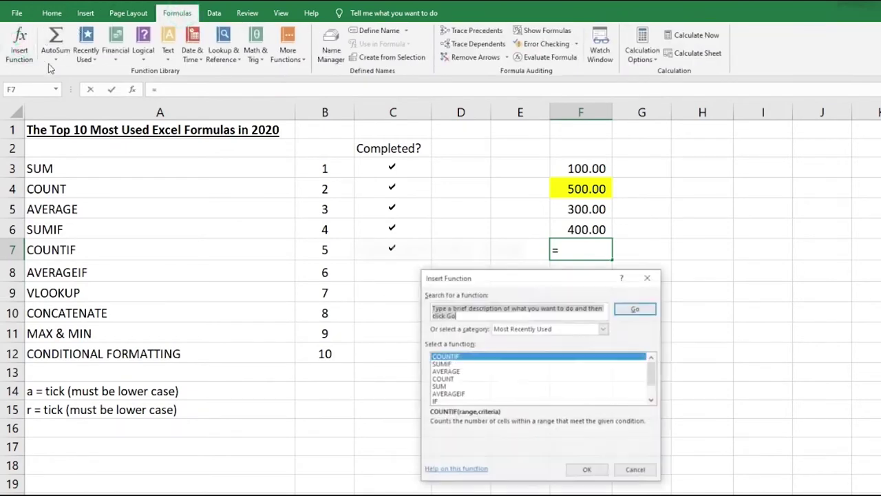
{"action": "left_click", "coordinate": [458, 393]}
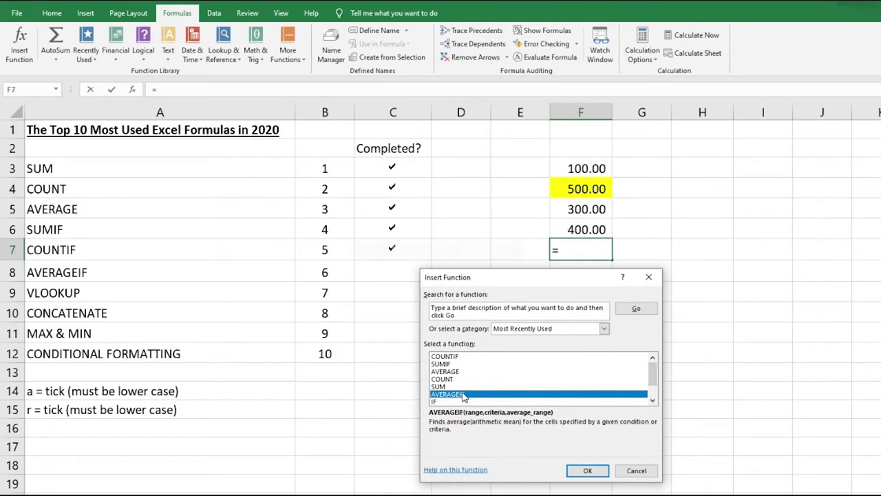
{"action": "left_click", "coordinate": [587, 471]}
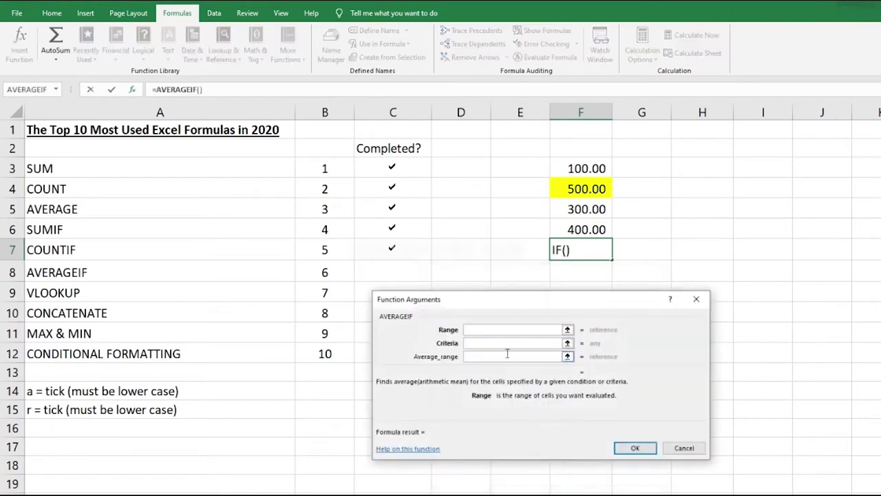
{"action": "left_click_drag", "start_coordinate": [591, 165], "coordinate": [585, 231]}
{"action": "left_click", "coordinate": [475, 342]}
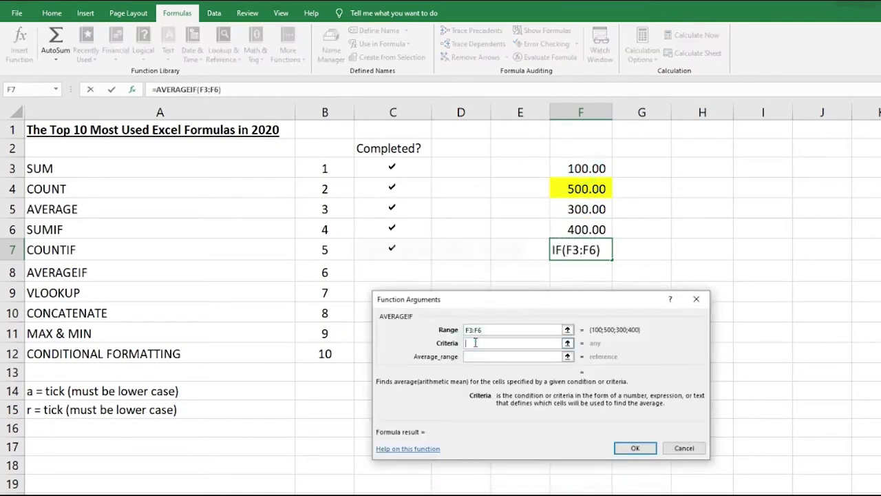
{"action": "type", "text": "<1000"}
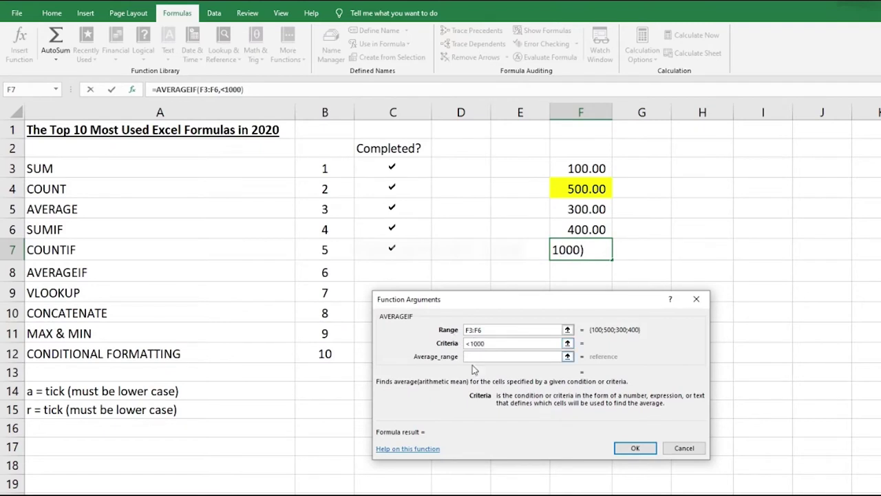
{"action": "left_click", "coordinate": [482, 354]}
{"action": "left_click_drag", "start_coordinate": [588, 172], "coordinate": [583, 229]}
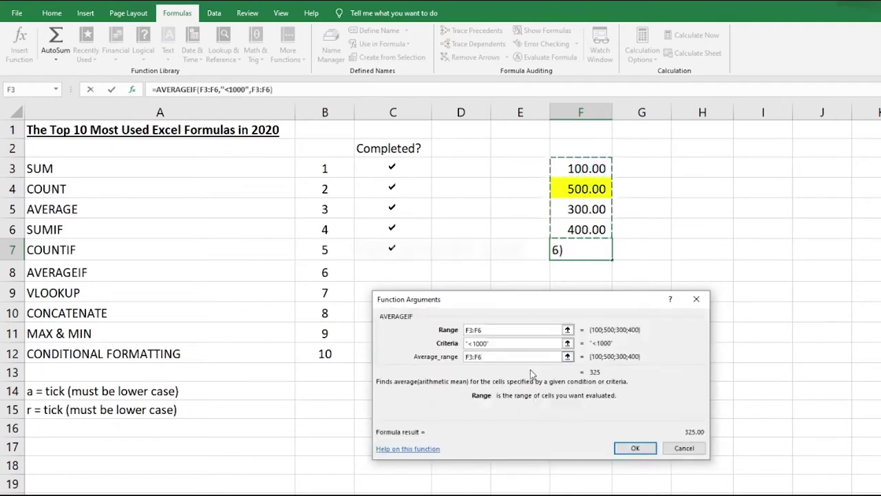
{"action": "left_click", "coordinate": [635, 448]}
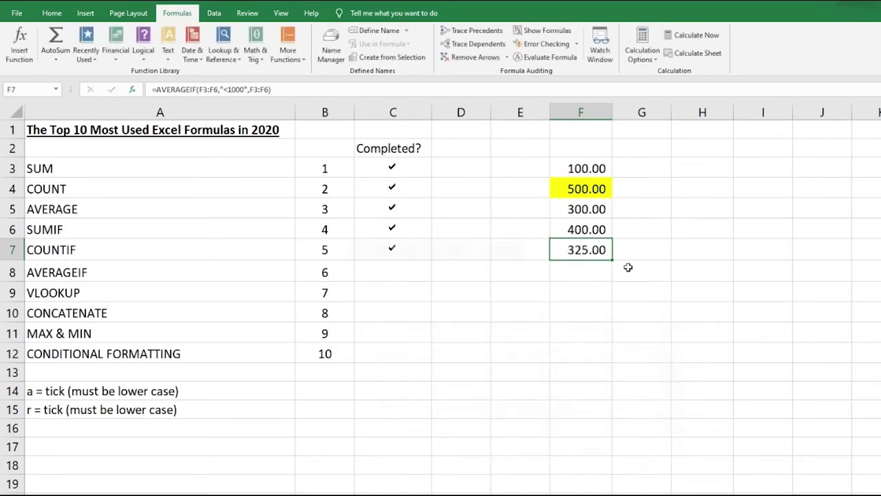
- Add up F3:F6 with a SUM formula in H3 as a check on the average
{"action": "left_click_drag", "start_coordinate": [589, 162], "coordinate": [588, 229]}
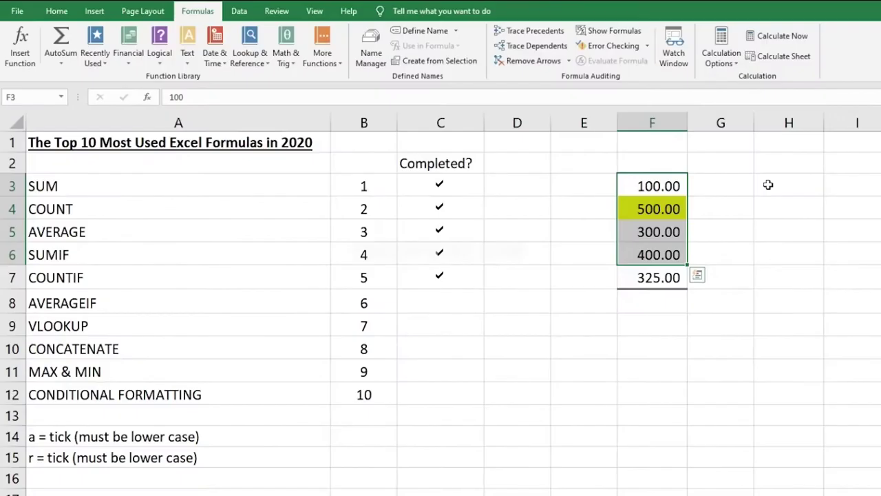
{"action": "left_click", "coordinate": [767, 183]}
{"action": "left_click", "coordinate": [56, 11]}
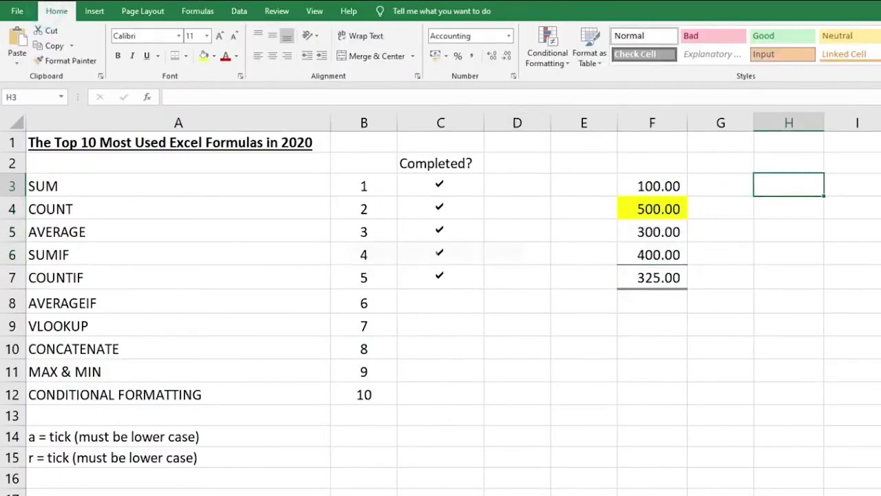
{"action": "key", "text": "alt+equal"}
{"action": "left_click_drag", "start_coordinate": [666, 185], "coordinate": [664, 256]}
{"action": "key", "text": "Return"}
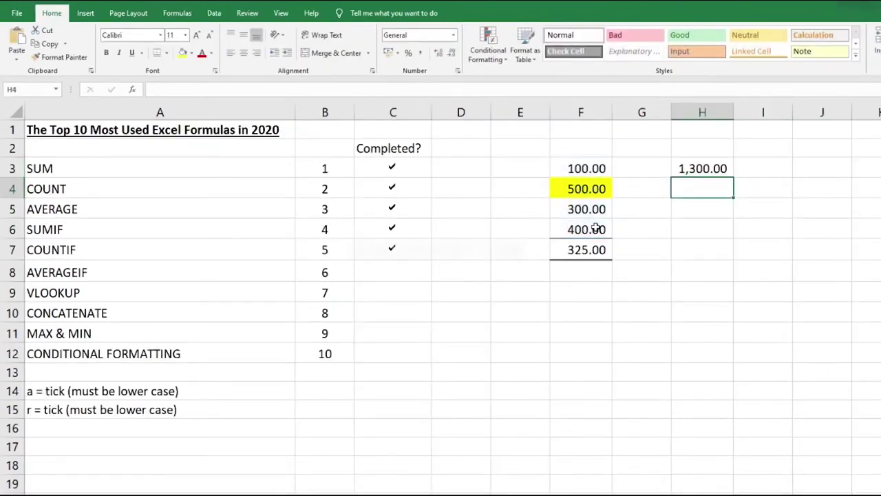
- Calculate the average manually in H4 by dividing H3 by 4
{"action": "type", "text": "="}
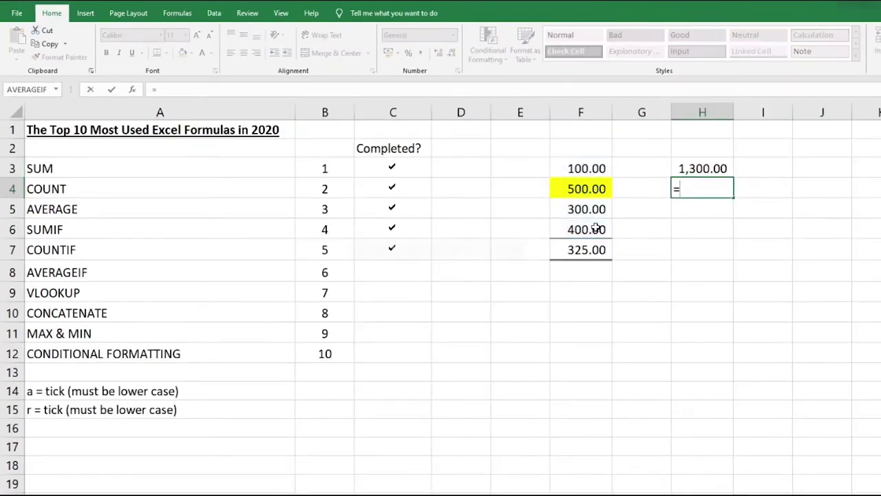
{"action": "key", "text": "Up"}
{"action": "type", "text": "/4"}
{"action": "key", "text": "Return"}
{"action": "left_click", "coordinate": [709, 190]}
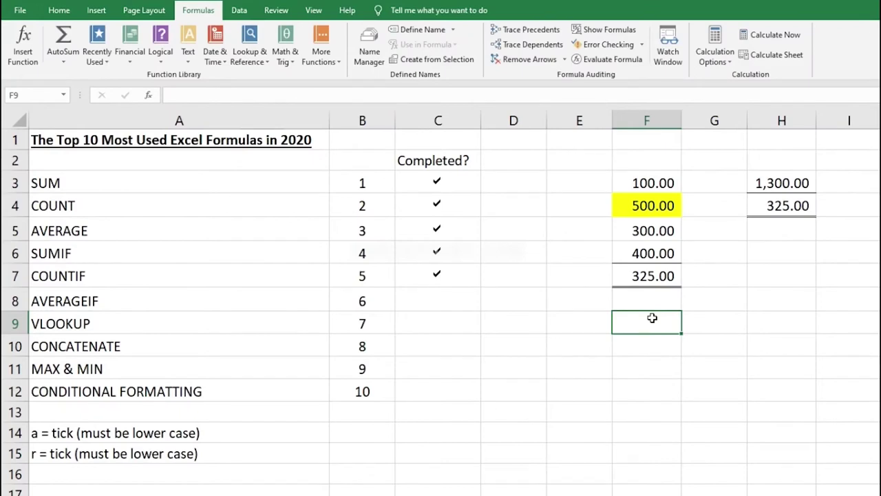
- Enter an AVERAGEIF formula manually in F9 with range F3:F6, criteria "<1000" and average range F3:F6
{"action": "type", "text": "="}
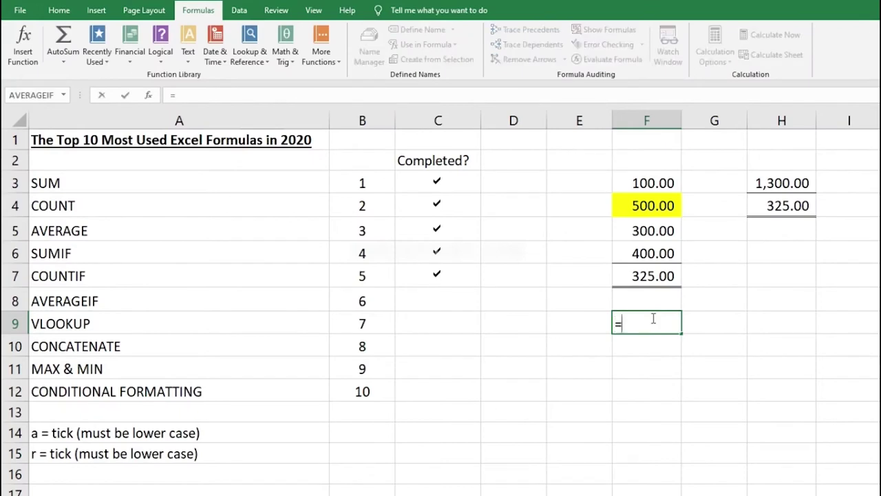
{"action": "type", "text": "average"}
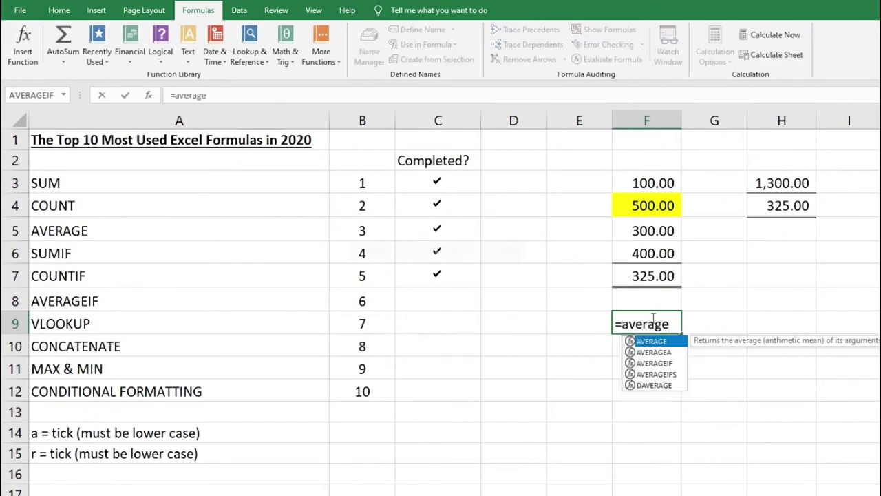
{"action": "type", "text": "if("}
{"action": "key", "text": "BackSpace"}
{"action": "type", "text": "if("}
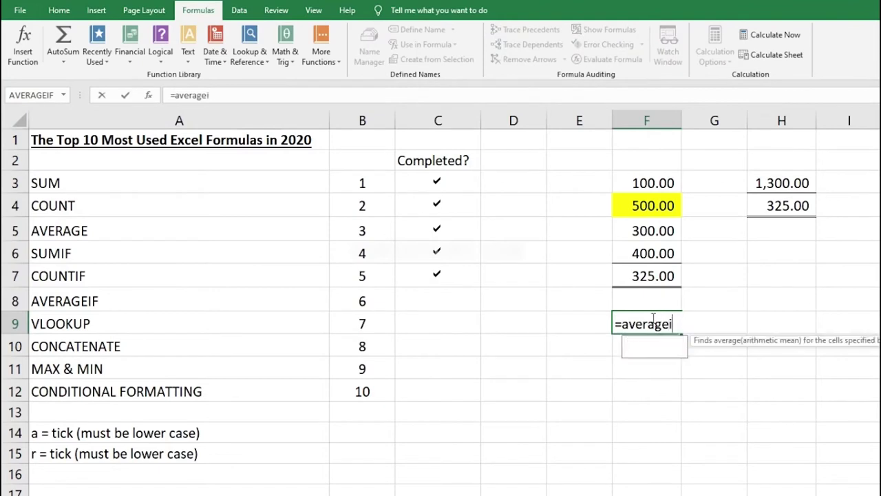
{"action": "left_click", "coordinate": [662, 181]}
{"action": "left_click_drag", "start_coordinate": [663, 196], "coordinate": [666, 249]}
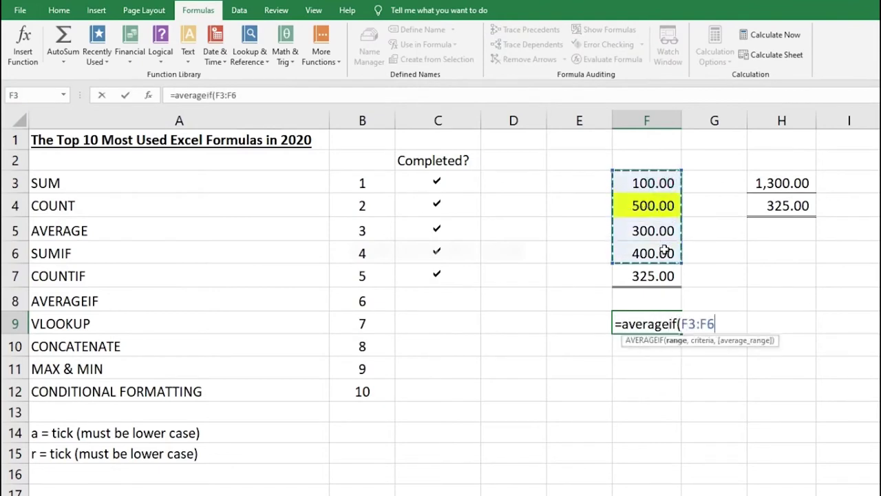
{"action": "type", "text": ","}
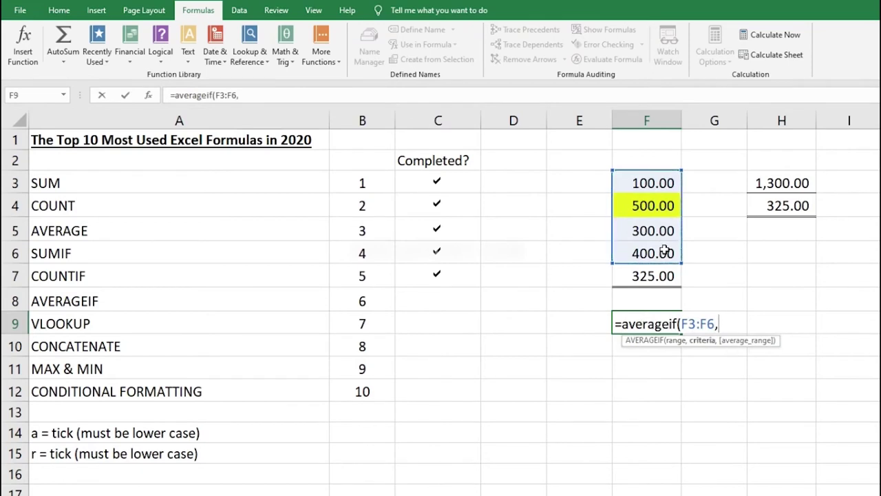
{"action": "type", "text": "\"<1000\","}
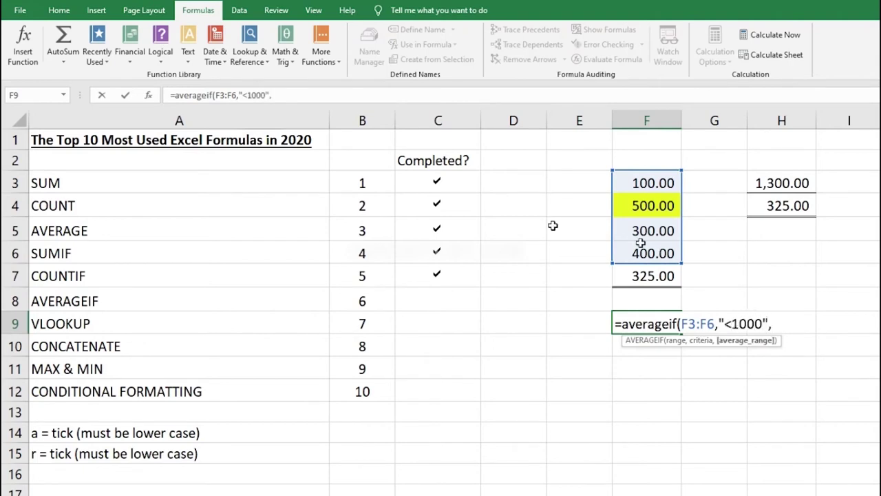
{"action": "left_click_drag", "start_coordinate": [655, 180], "coordinate": [657, 247]}
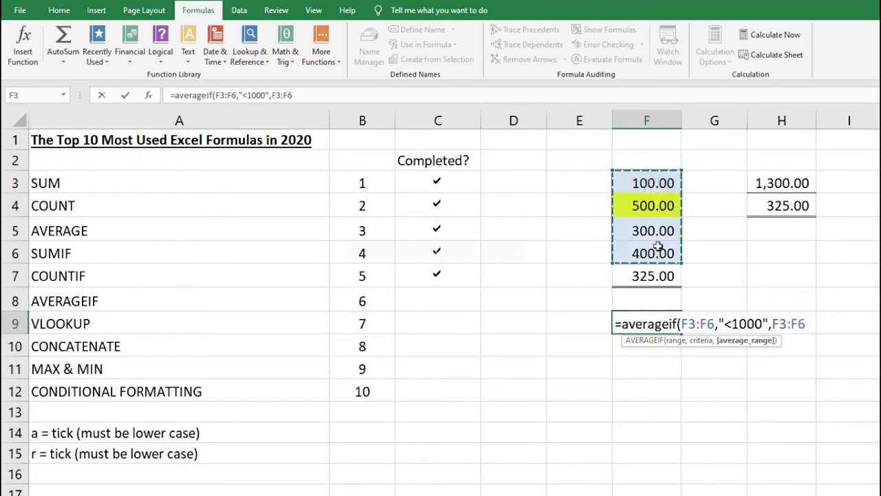
{"action": "type", "text": ")"}
{"action": "key", "text": "Return"}
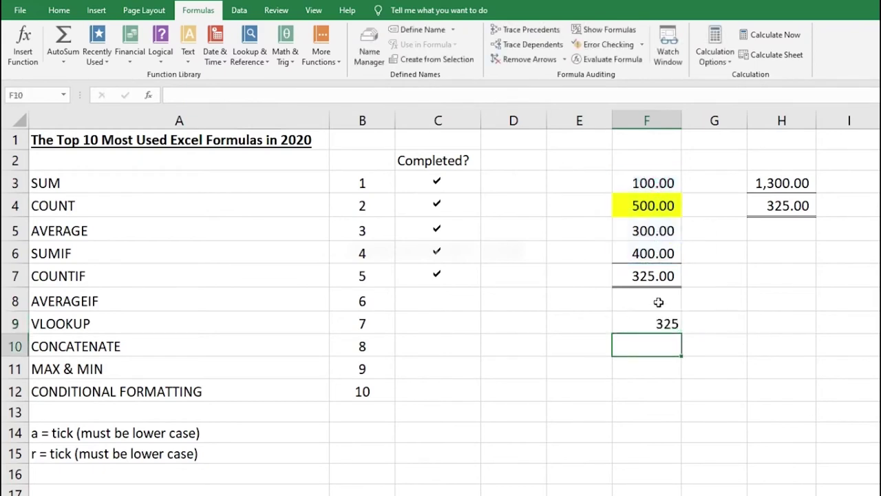
- Apply the comma number style to the AVERAGEIF result in F9
{"action": "left_click", "coordinate": [662, 322]}
{"action": "left_click", "coordinate": [59, 10]}
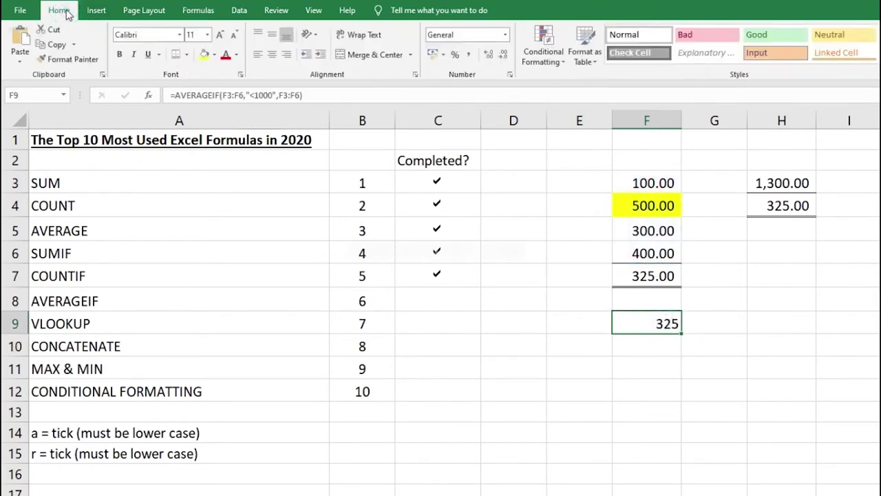
{"action": "left_click", "coordinate": [468, 55]}
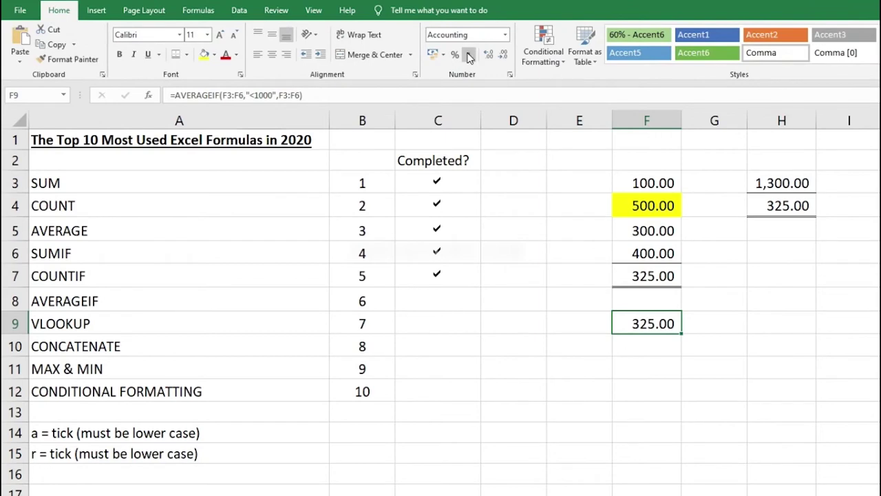
- Mark AVERAGEIF as completed by entering a lower-case a in C8
{"action": "left_click", "coordinate": [439, 292]}
{"action": "type", "text": "a"}
{"action": "left_click", "coordinate": [509, 328]}
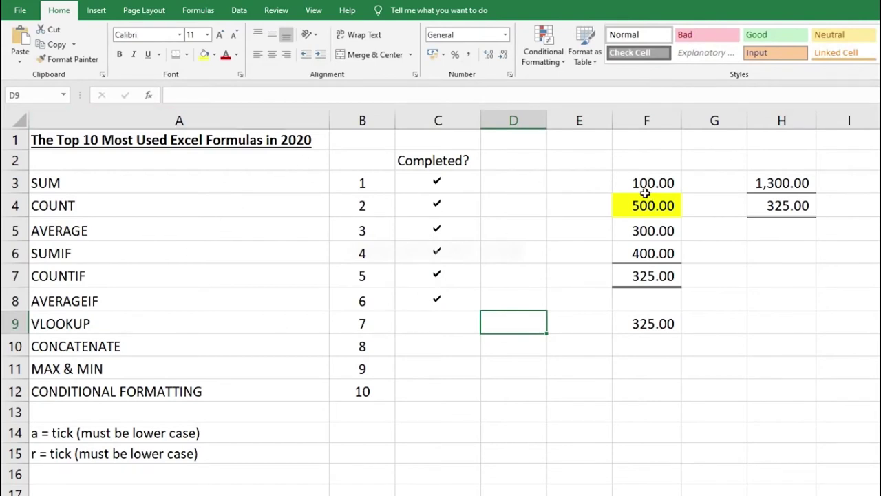
- Set the number format of cells E3:E7 to Number
{"action": "left_click", "coordinate": [588, 183]}
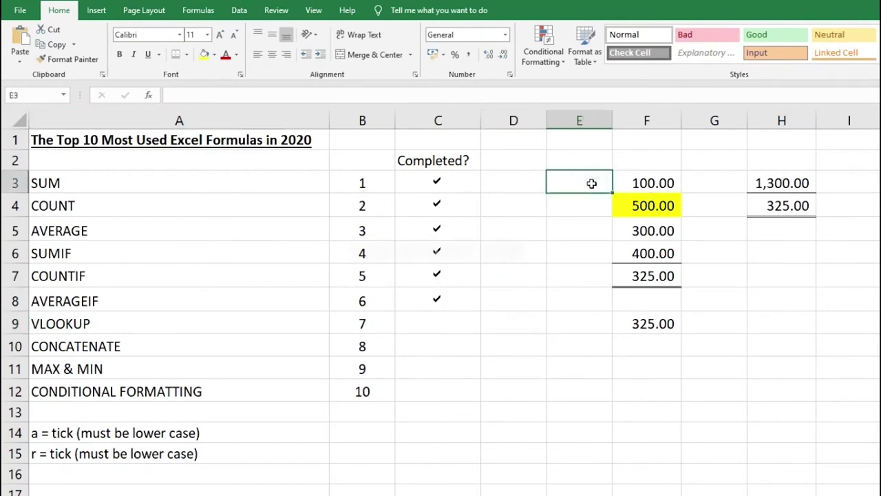
{"action": "left_click_drag", "start_coordinate": [592, 182], "coordinate": [589, 279]}
{"action": "left_click", "coordinate": [505, 35]}
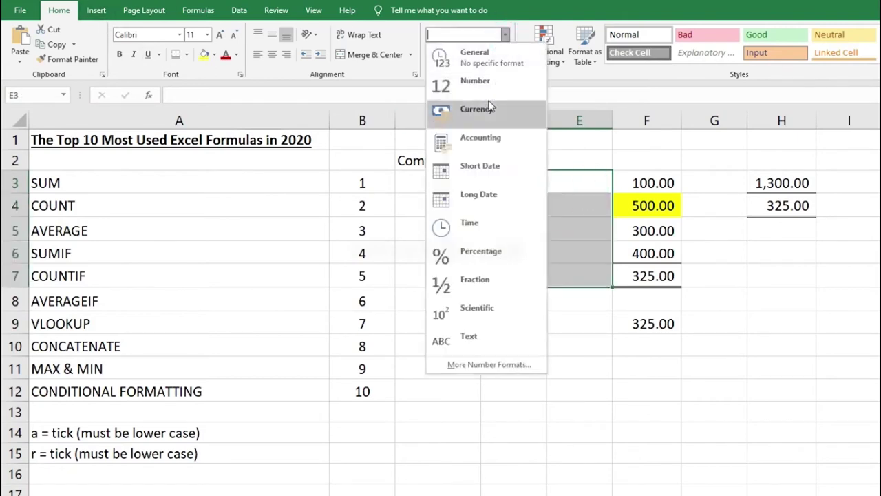
{"action": "left_click", "coordinate": [489, 90]}
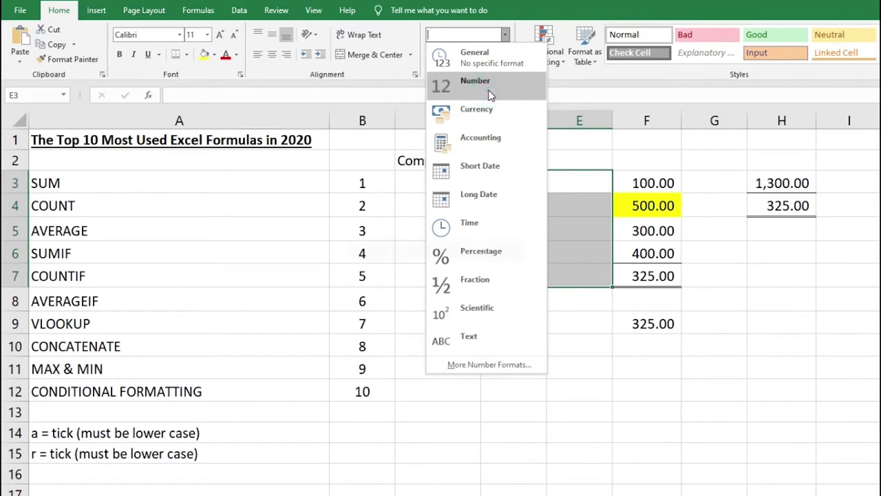
- Enter the labels Box, Teddy, Color and Table in cells E3 to E6
{"action": "left_click", "coordinate": [599, 186]}
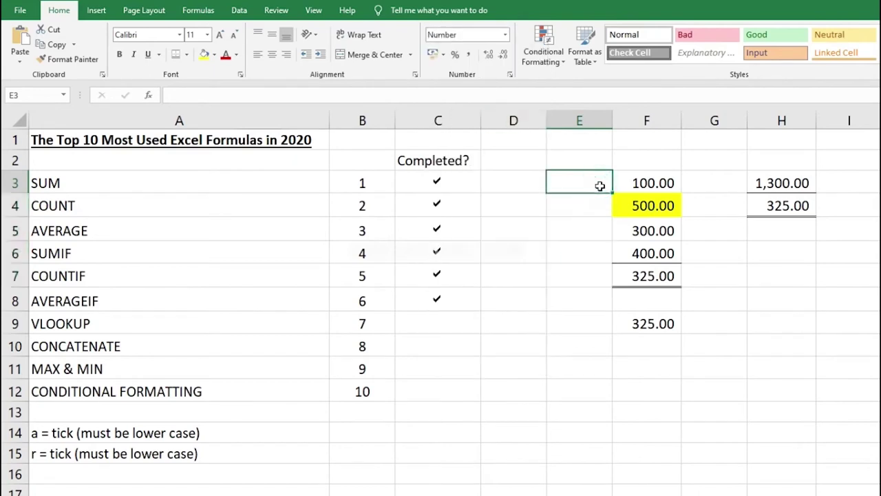
{"action": "type", "text": "Box"}
{"action": "key", "text": "Return"}
{"action": "type", "text": "Teddy"}
{"action": "key", "text": "Return"}
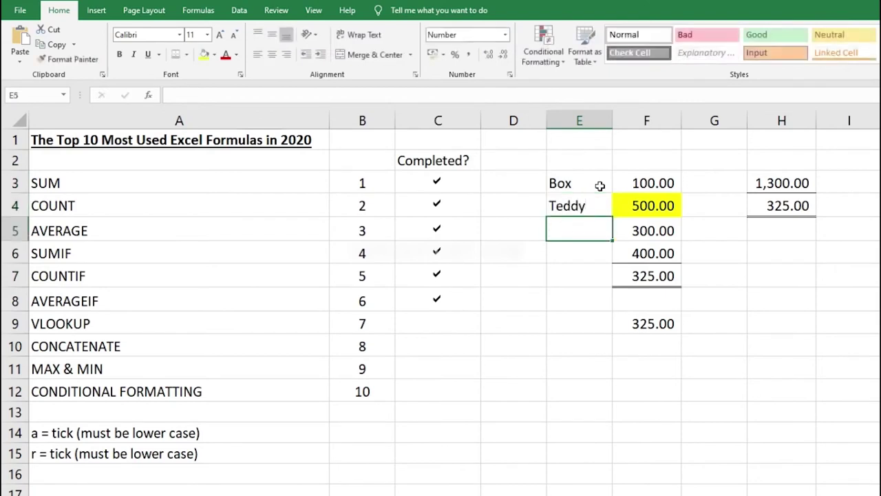
{"action": "type", "text": "Color"}
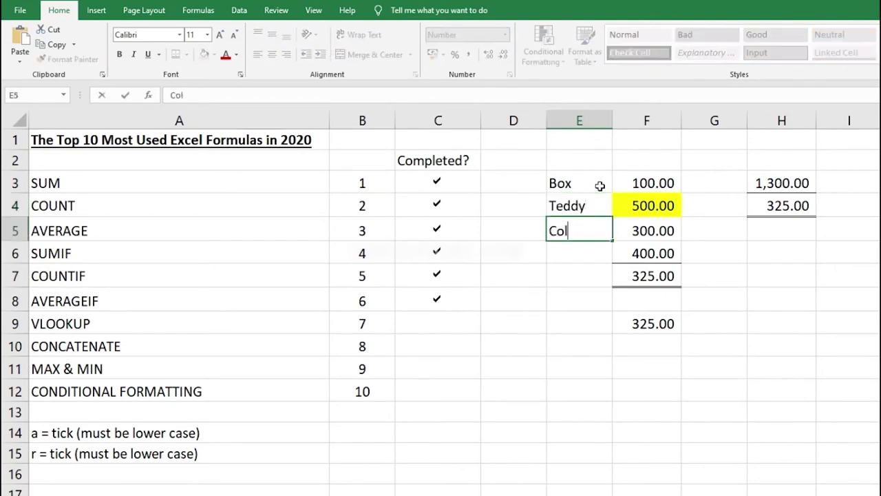
{"action": "key", "text": "Return"}
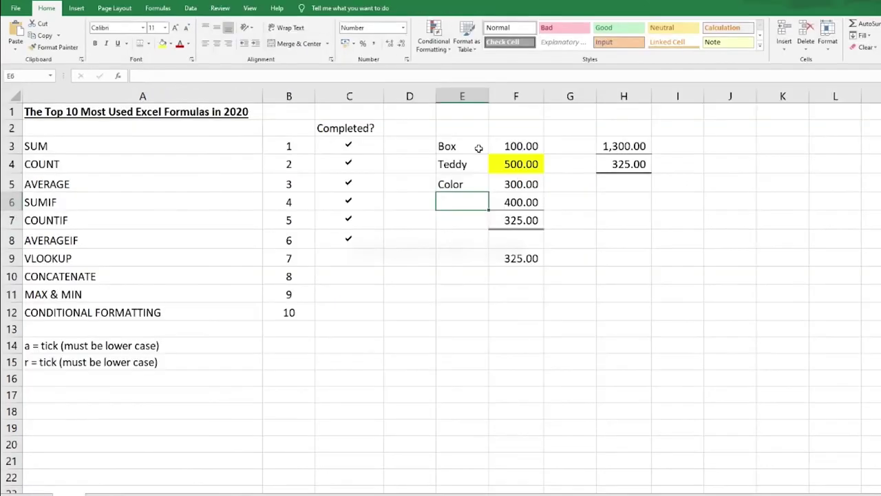
{"action": "type", "text": "Table"}
{"action": "key", "text": "Return"}
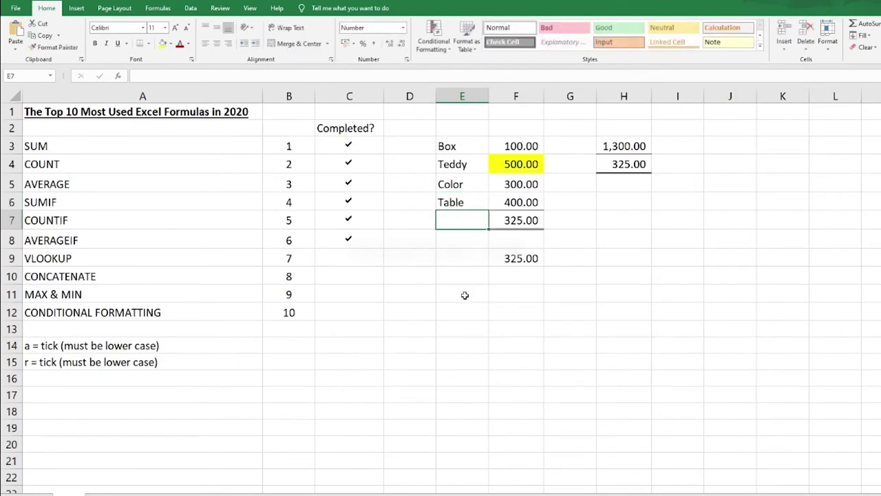
- Put an outside border around the range E11:I17
{"action": "left_click_drag", "start_coordinate": [464, 294], "coordinate": [685, 396]}
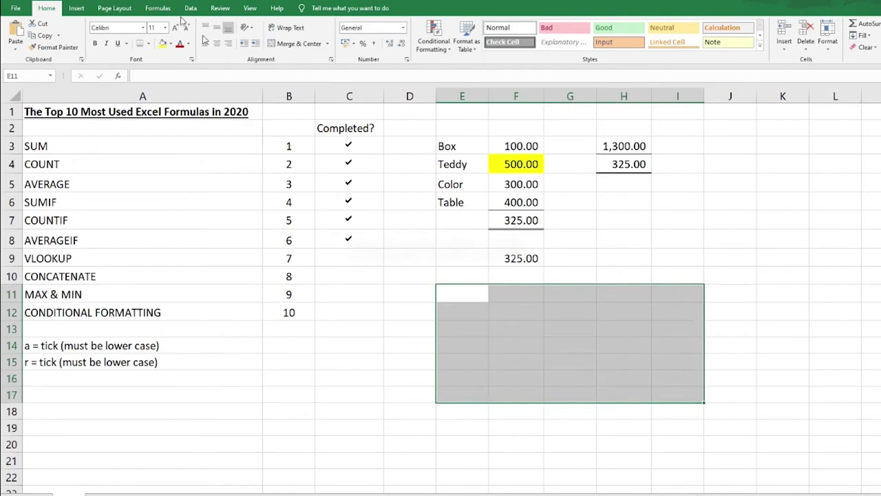
{"action": "left_click", "coordinate": [149, 43]}
{"action": "left_click", "coordinate": [172, 155]}
{"action": "left_click", "coordinate": [518, 296]}
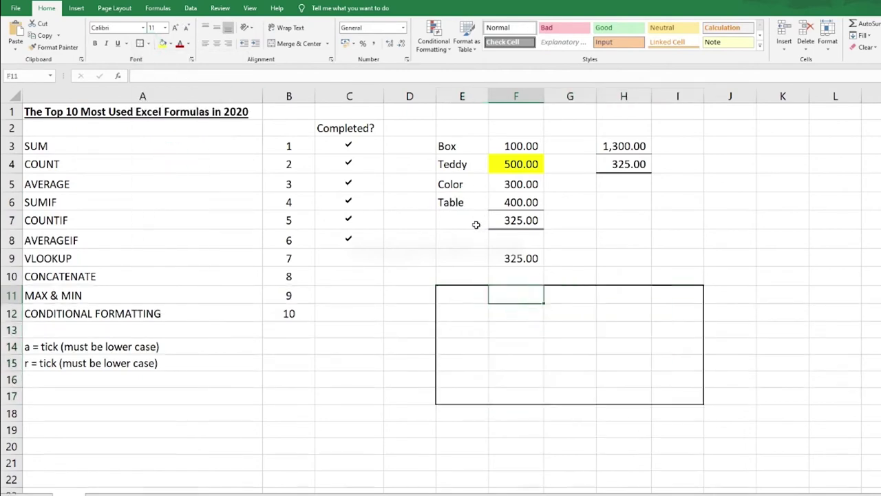
- Copy the Table label from E6 into E12 inside the bordered area
{"action": "left_click", "coordinate": [462, 201]}
{"action": "key", "text": "ctrl+c"}
{"action": "left_click", "coordinate": [465, 309]}
{"action": "key", "text": "ctrl+v"}
{"action": "key", "text": "Escape"}
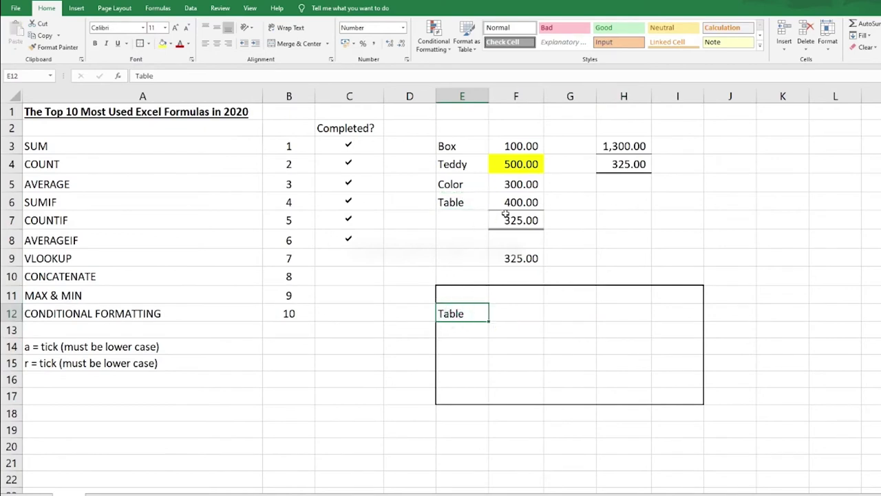
- Reapply the outside border to E11:I17 and select F12
{"action": "left_click", "coordinate": [510, 207]}
{"action": "left_click_drag", "start_coordinate": [459, 290], "coordinate": [689, 400]}
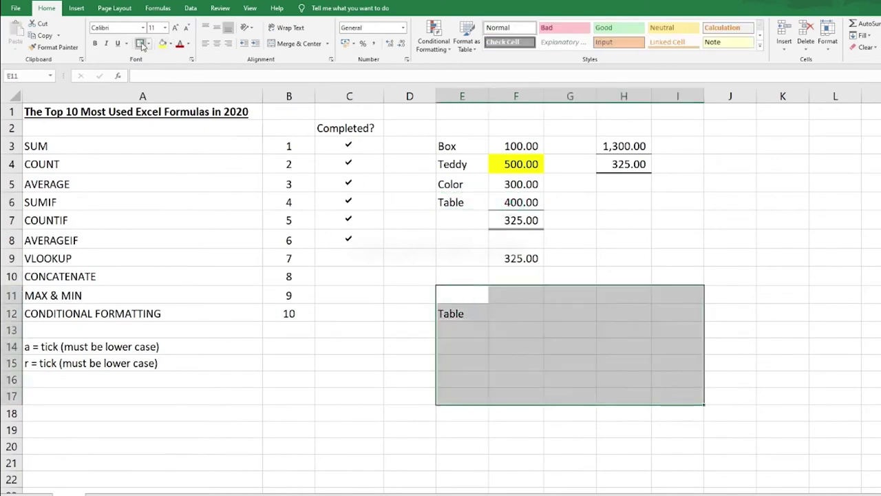
{"action": "left_click", "coordinate": [140, 44]}
{"action": "left_click", "coordinate": [518, 319]}
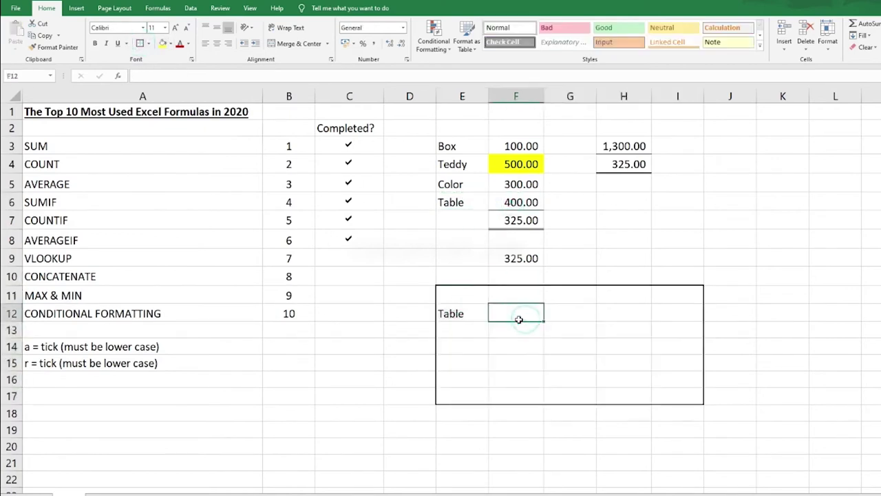
- Find VLOOKUP by searching all function categories for vlookup, and insert it in F12
{"action": "left_click", "coordinate": [76, 7]}
{"action": "left_click", "coordinate": [159, 8]}
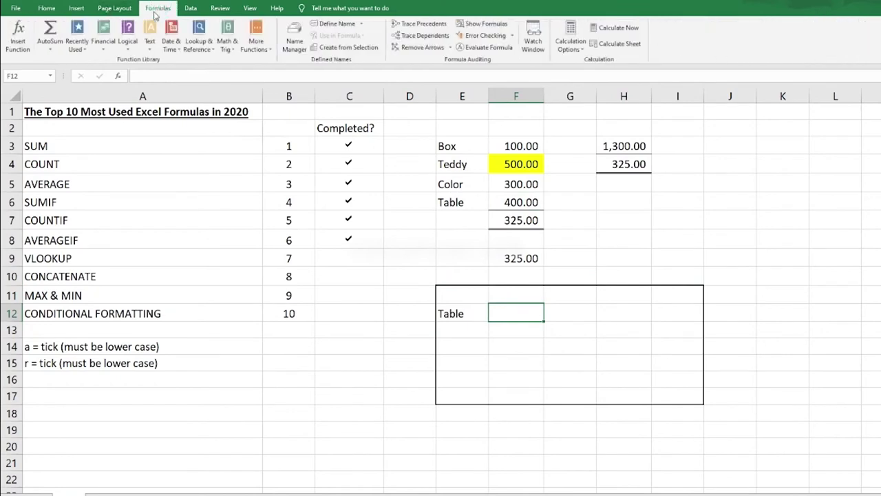
{"action": "left_click", "coordinate": [18, 36]}
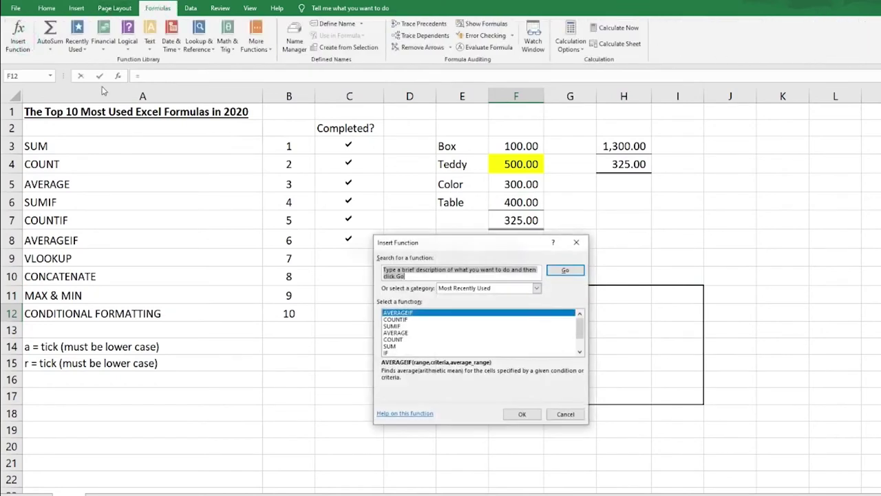
{"action": "left_click", "coordinate": [486, 287]}
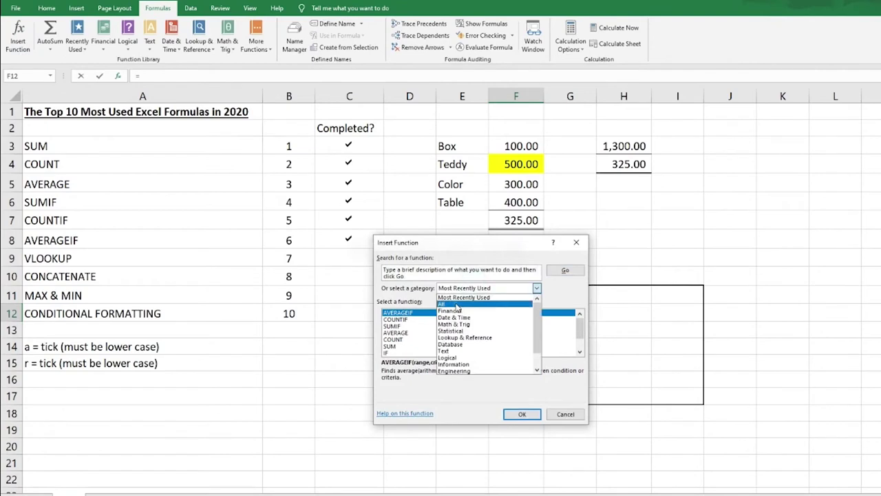
{"action": "left_click", "coordinate": [457, 304]}
{"action": "left_click", "coordinate": [425, 274]}
{"action": "type", "text": "vlookup"}
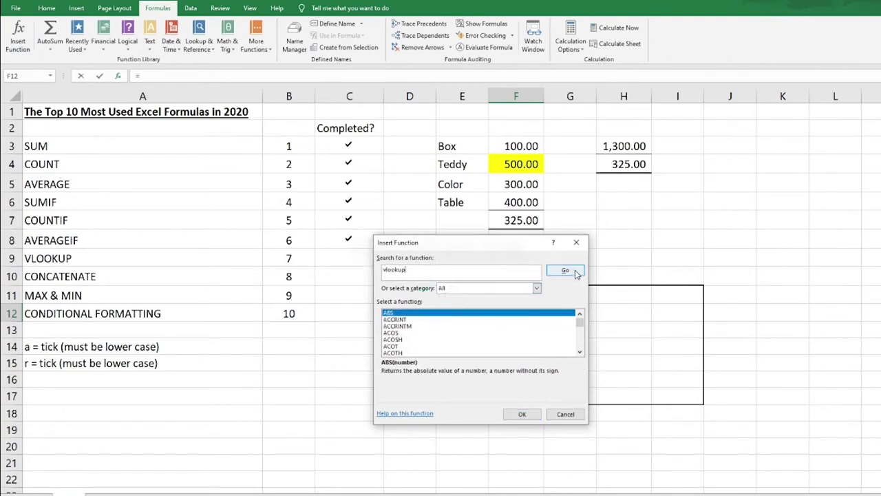
{"action": "left_click", "coordinate": [574, 272]}
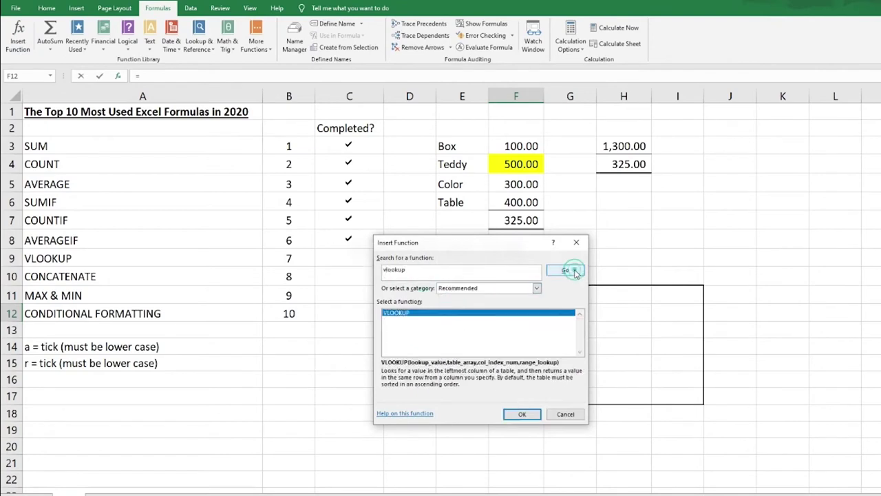
{"action": "left_click", "coordinate": [521, 415]}
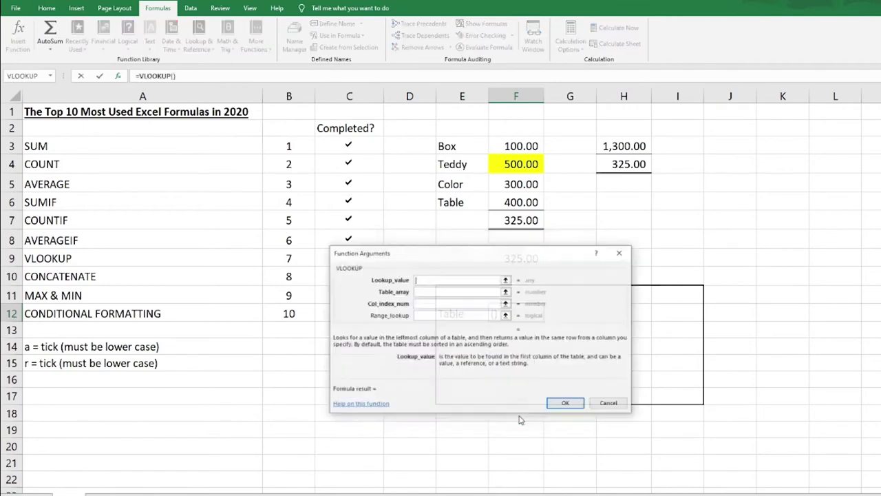
- Set the VLOOKUP lookup value to E12 and the table array to E3:F6, moving the arguments dialog off the data
{"action": "left_click_drag", "start_coordinate": [472, 252], "coordinate": [215, 150]}
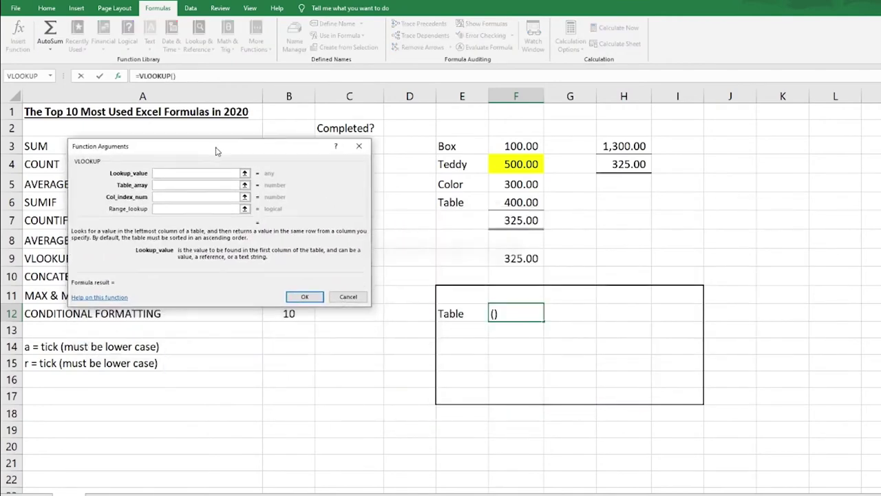
{"action": "left_click", "coordinate": [472, 314]}
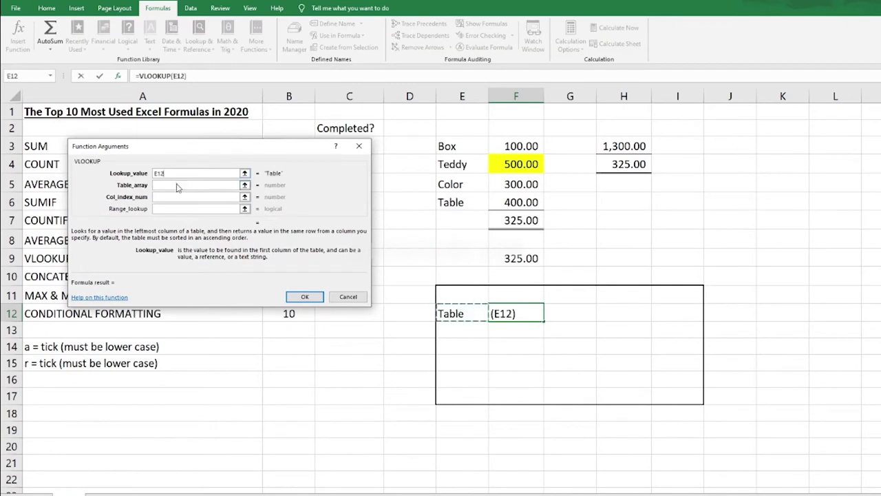
{"action": "left_click", "coordinate": [155, 184]}
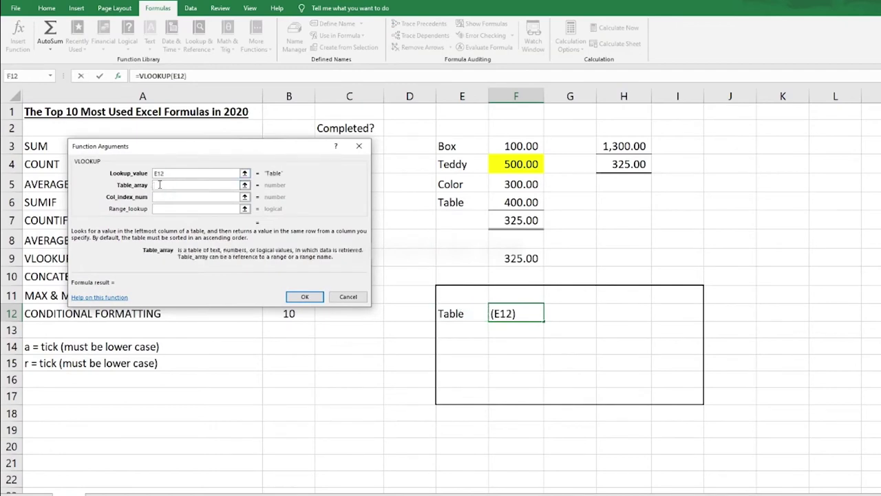
{"action": "left_click", "coordinate": [463, 146]}
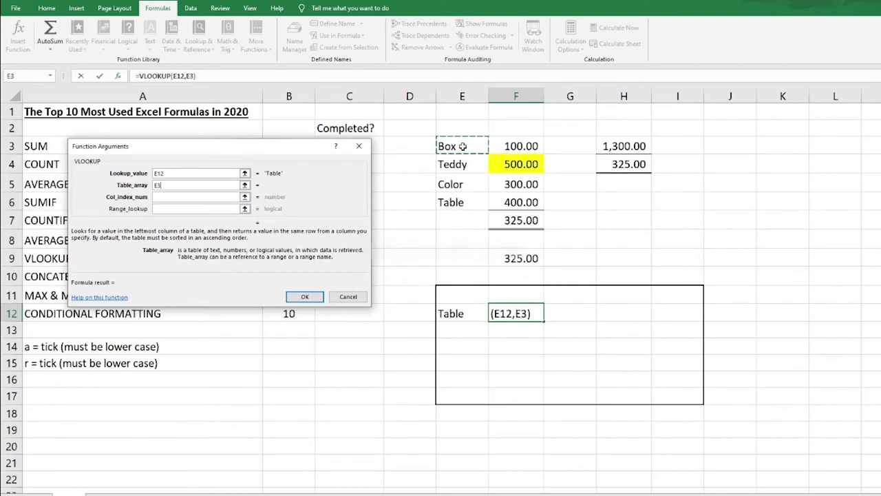
{"action": "left_click_drag", "start_coordinate": [463, 145], "coordinate": [517, 201]}
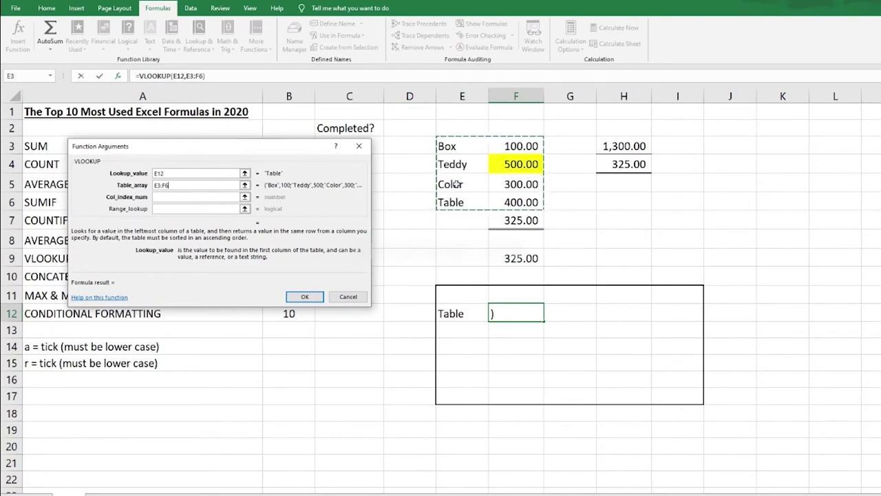
- Complete the VLOOKUP in F12 with column index number 2 and range lookup false
{"action": "left_click", "coordinate": [181, 197]}
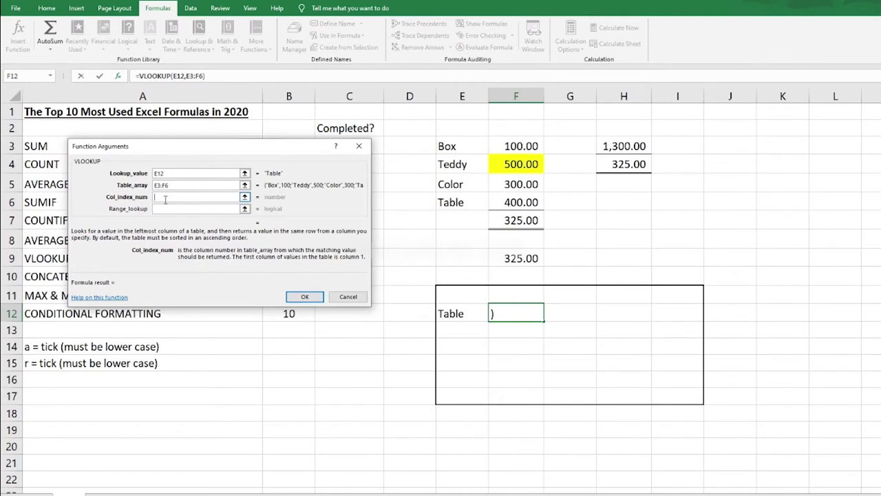
{"action": "type", "text": "2"}
{"action": "left_click", "coordinate": [163, 208]}
{"action": "type", "text": "false"}
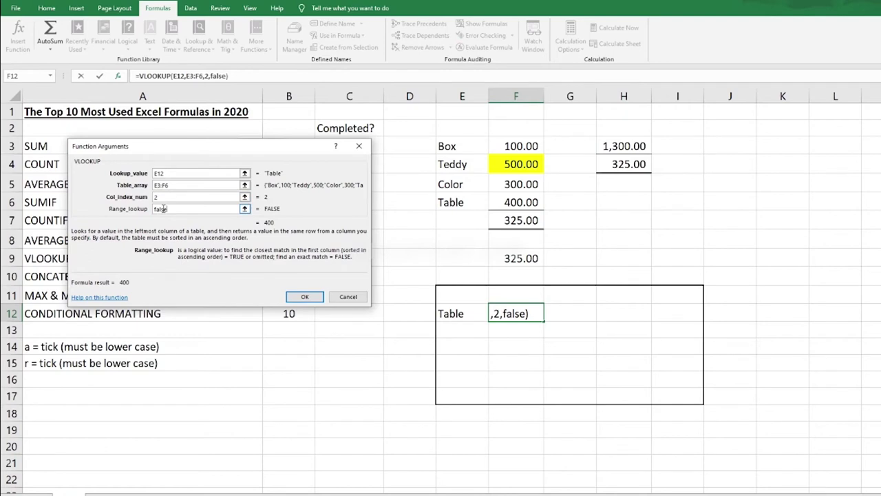
{"action": "key", "text": "Return"}
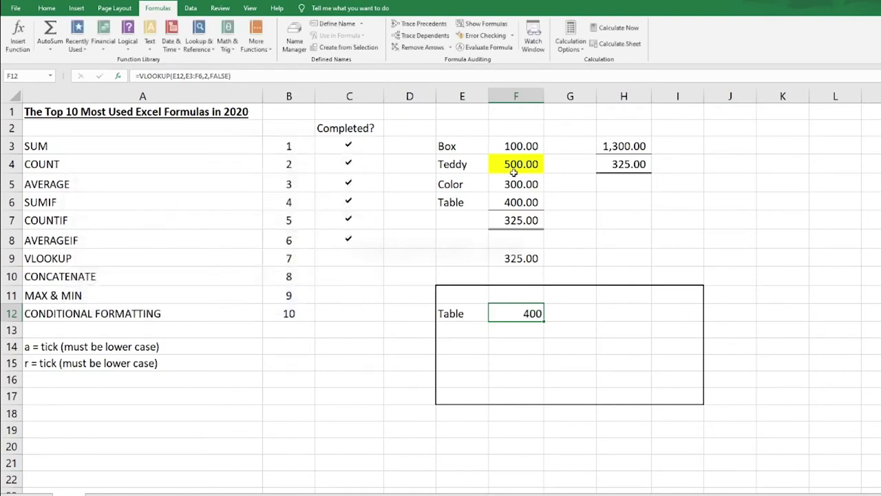
- Copy the item and amount data in E3:F7 to J3
{"action": "left_click_drag", "start_coordinate": [472, 145], "coordinate": [509, 219]}
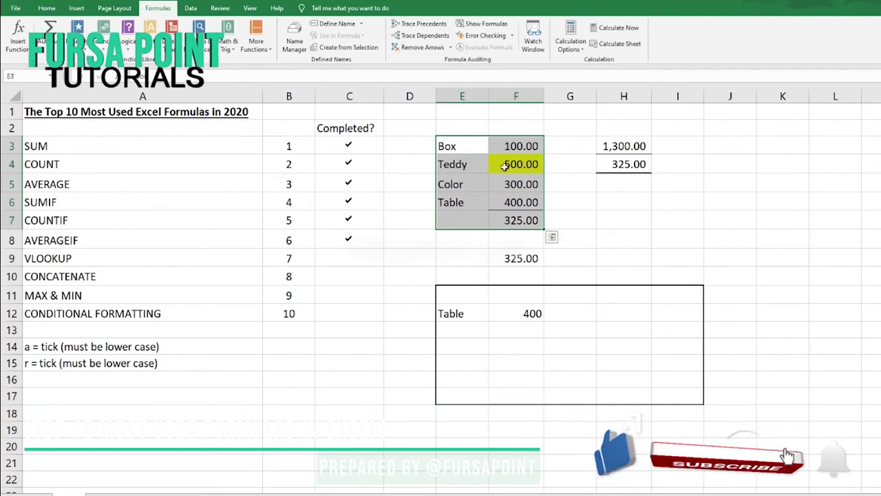
{"action": "key", "text": "ctrl+c"}
{"action": "left_click", "coordinate": [721, 144]}
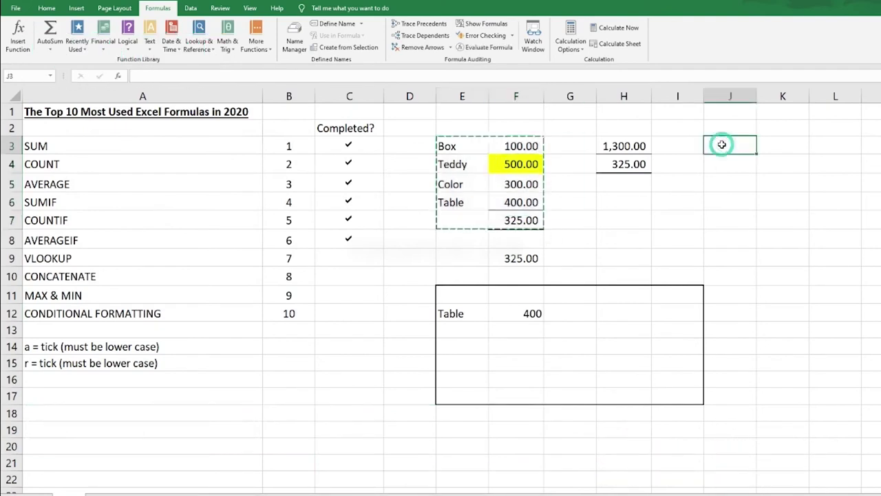
{"action": "key", "text": "ctrl+v"}
{"action": "left_click", "coordinate": [723, 145]}
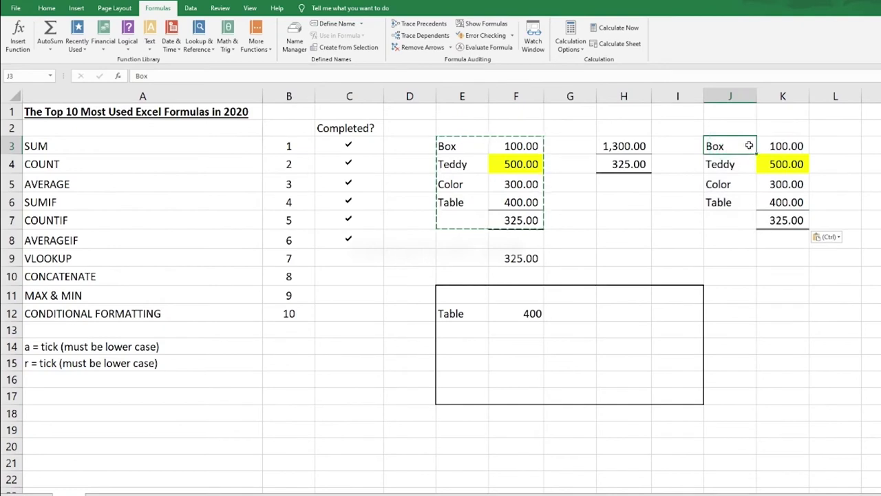
- Move the copied amounts from K3:K7 to L3, leaving an empty column between the items and their amounts
{"action": "left_click_drag", "start_coordinate": [793, 144], "coordinate": [786, 219]}
{"action": "key", "text": "ctrl+c"}
{"action": "left_click", "coordinate": [834, 144]}
{"action": "key", "text": "ctrl+v"}
{"action": "left_click", "coordinate": [833, 143]}
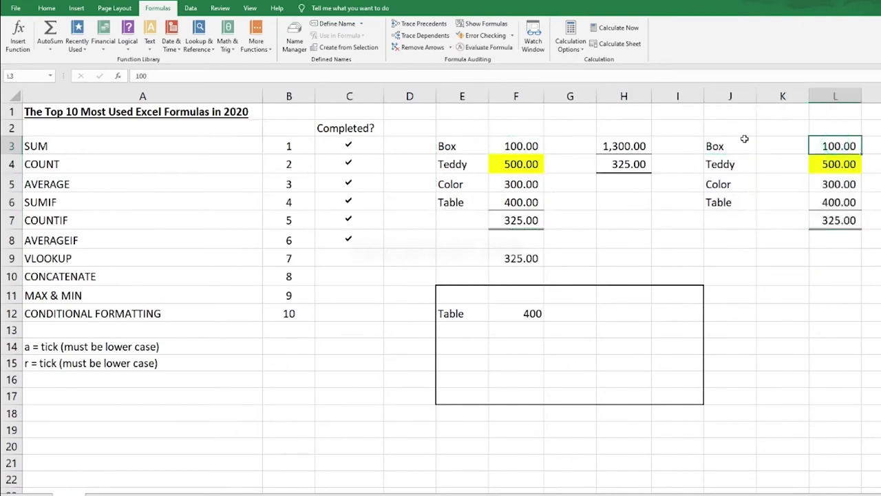
{"action": "left_click_drag", "start_coordinate": [740, 144], "coordinate": [849, 220]}
{"action": "left_click_drag", "start_coordinate": [737, 145], "coordinate": [833, 145]}
{"action": "left_click", "coordinate": [674, 236]}
- Insert a VLOOKUP function in H12 with lookup value E12 and table array J3:L6
{"action": "left_click", "coordinate": [630, 311]}
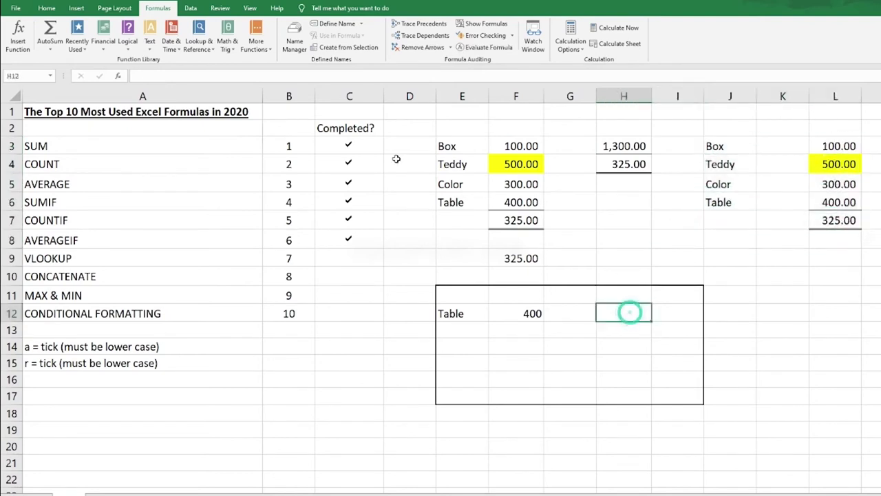
{"action": "left_click", "coordinate": [18, 40]}
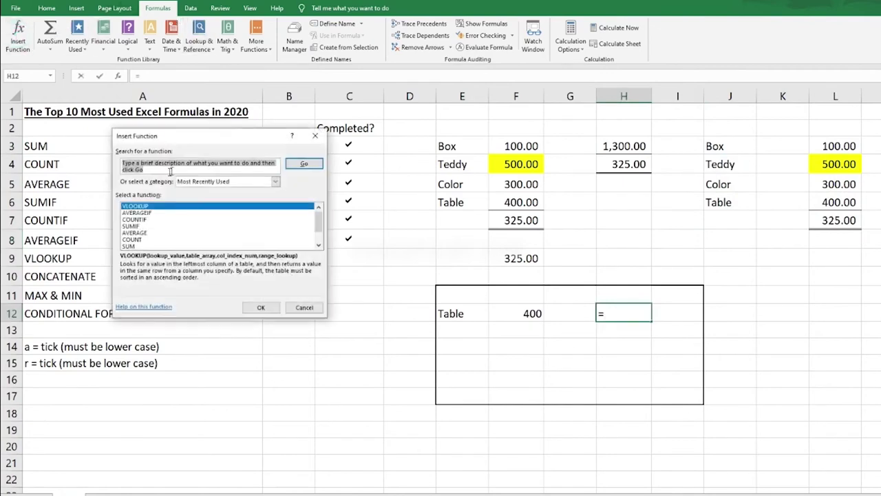
{"action": "left_click", "coordinate": [258, 307]}
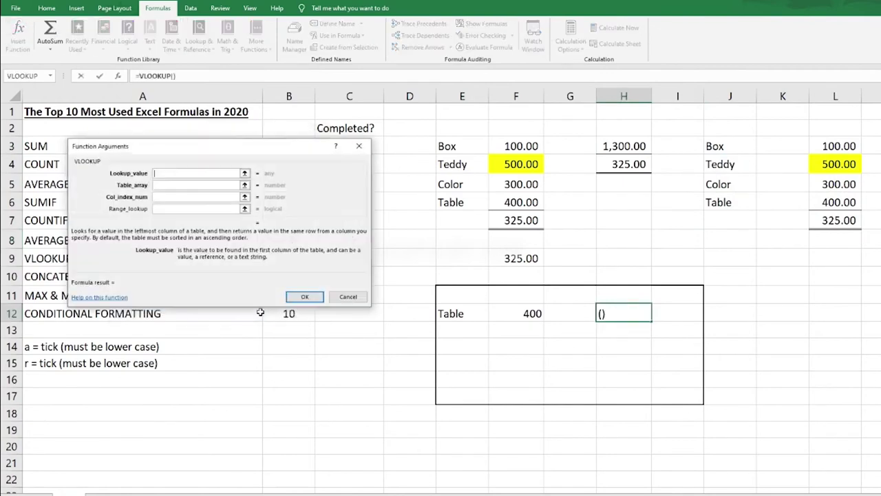
{"action": "left_click", "coordinate": [474, 308]}
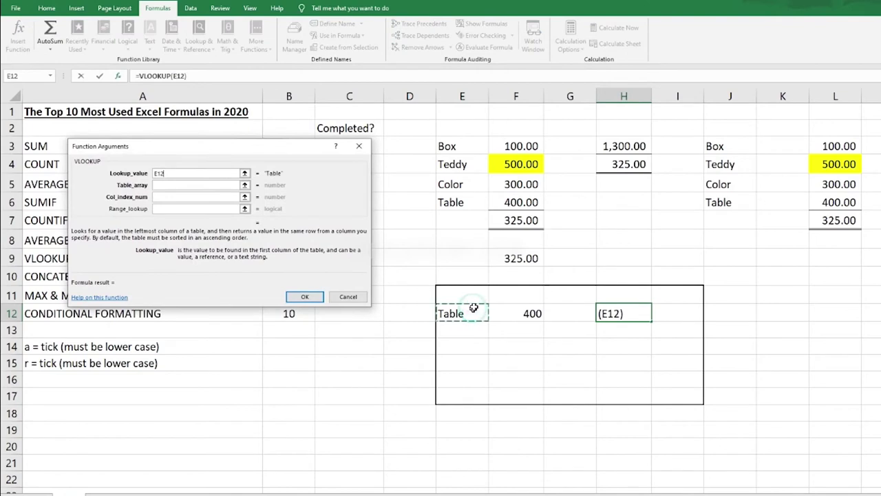
{"action": "left_click", "coordinate": [214, 184]}
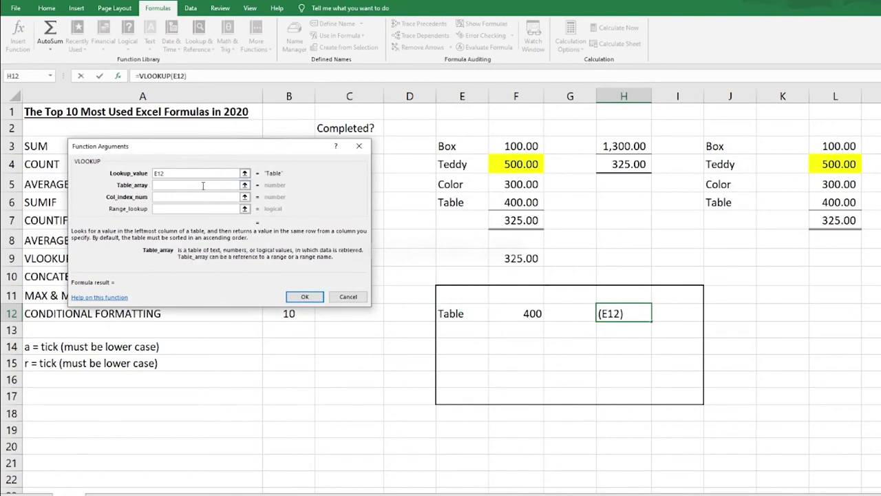
{"action": "left_click_drag", "start_coordinate": [743, 146], "coordinate": [834, 202]}
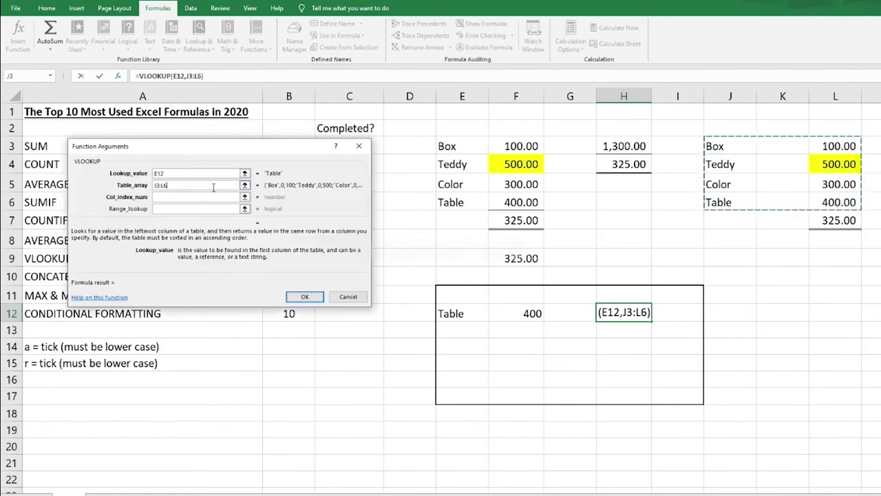
- Complete the VLOOKUP in H12 with column index number 3 and range lookup false
{"action": "left_click", "coordinate": [185, 197]}
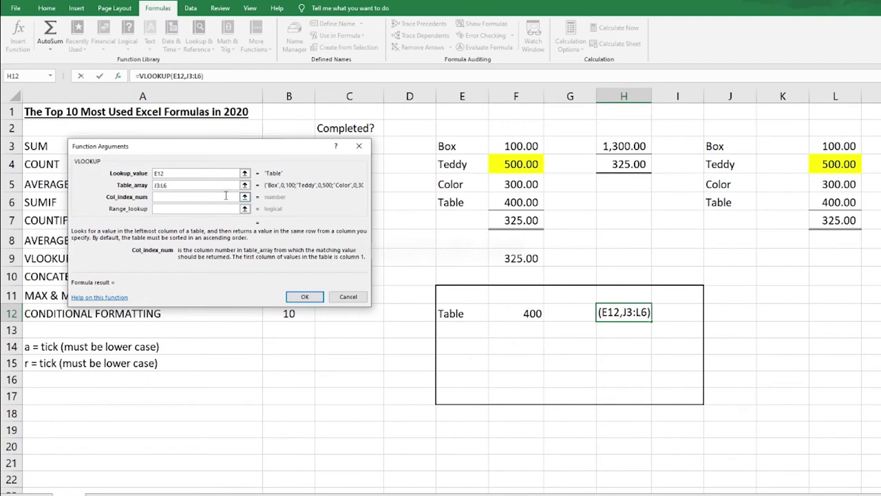
{"action": "type", "text": "3"}
{"action": "key", "text": "Tab"}
{"action": "type", "text": "false"}
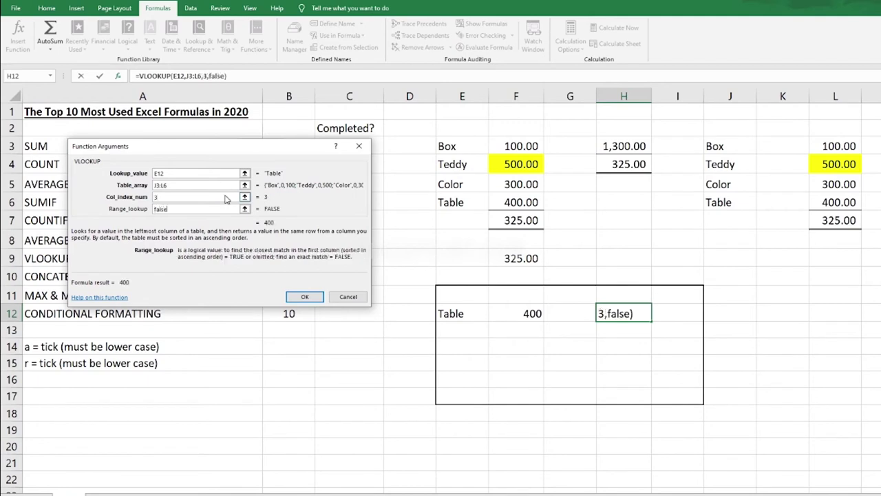
{"action": "key", "text": "Return"}
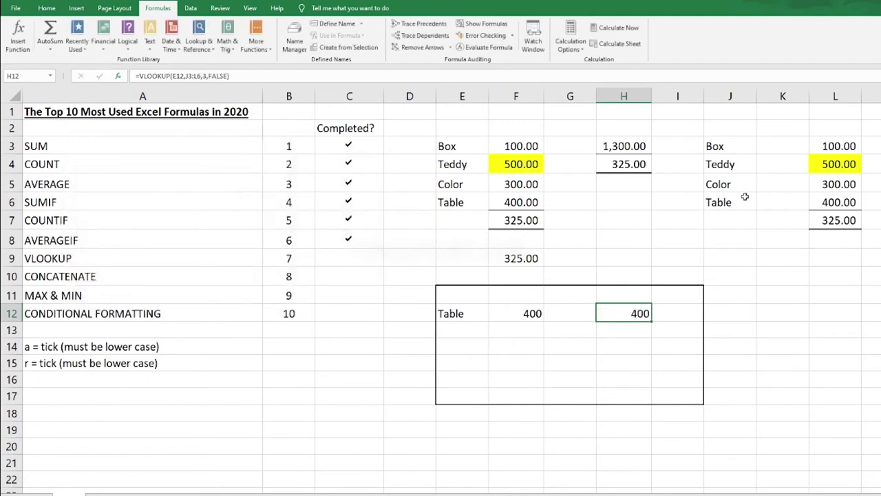
- Write the formula =vlookup(E12,E3:F6,2,false) directly in E14
{"action": "left_click", "coordinate": [470, 343]}
{"action": "type", "text": "="}
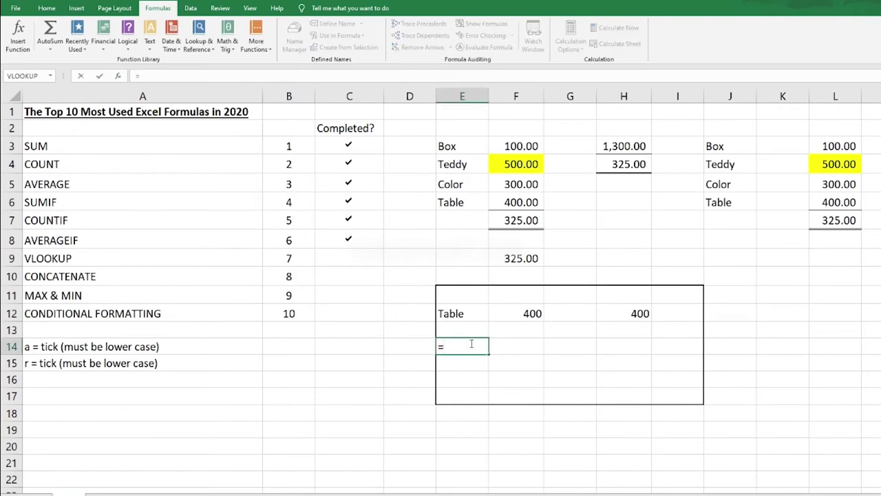
{"action": "type", "text": "vlook"}
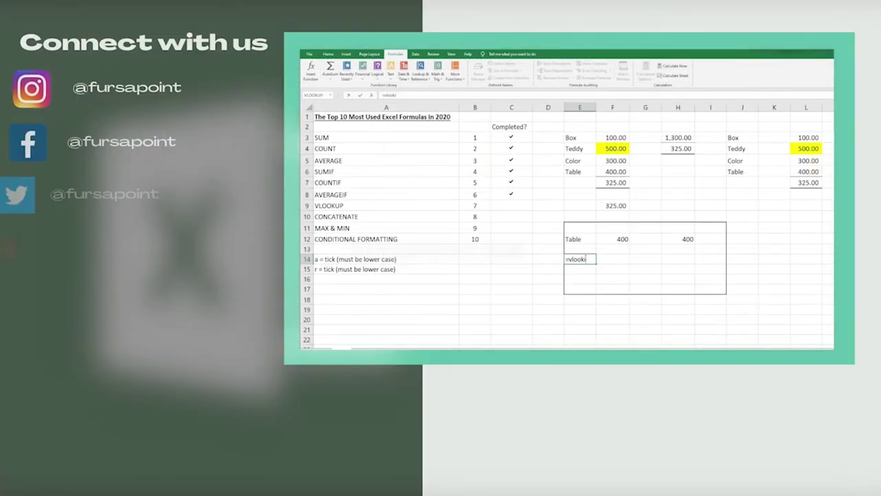
{"action": "type", "text": "up("}
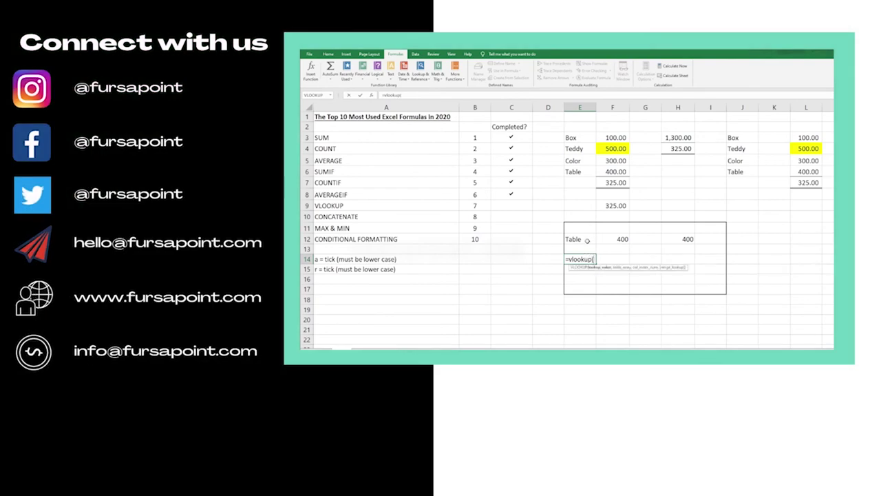
{"action": "left_click", "coordinate": [587, 239]}
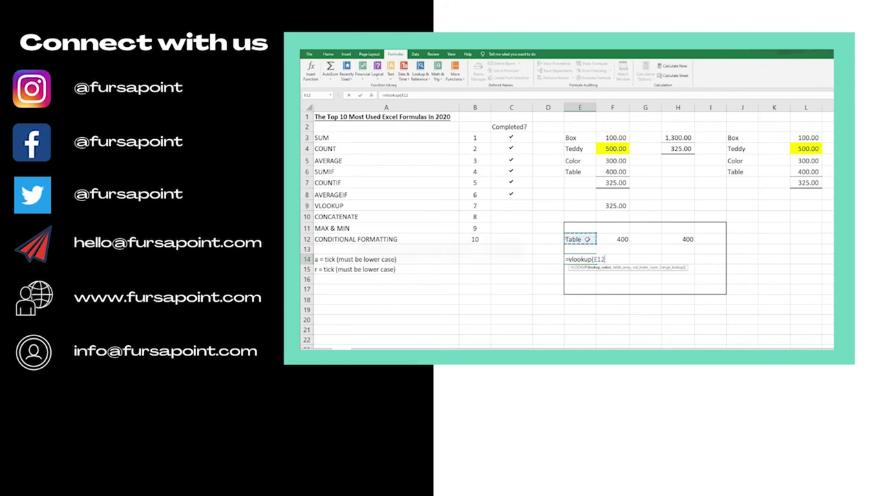
{"action": "type", "text": ","}
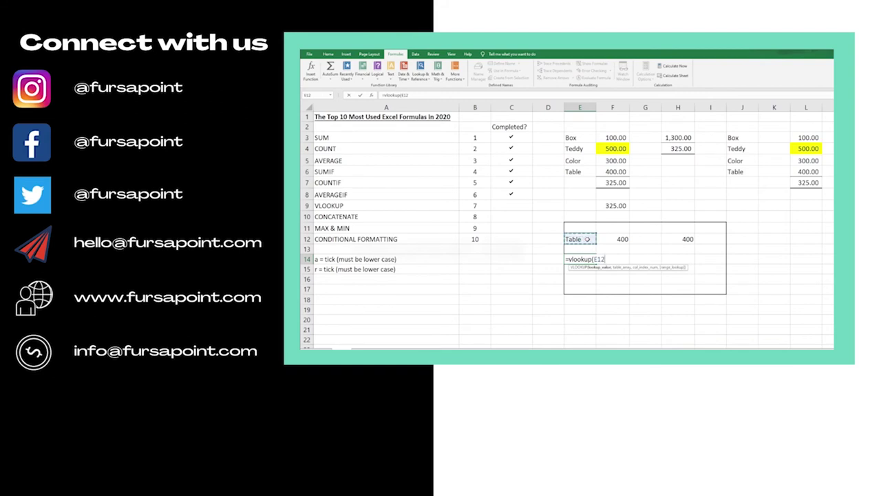
{"action": "left_click", "coordinate": [585, 137]}
{"action": "left_click_drag", "start_coordinate": [584, 137], "coordinate": [613, 172]}
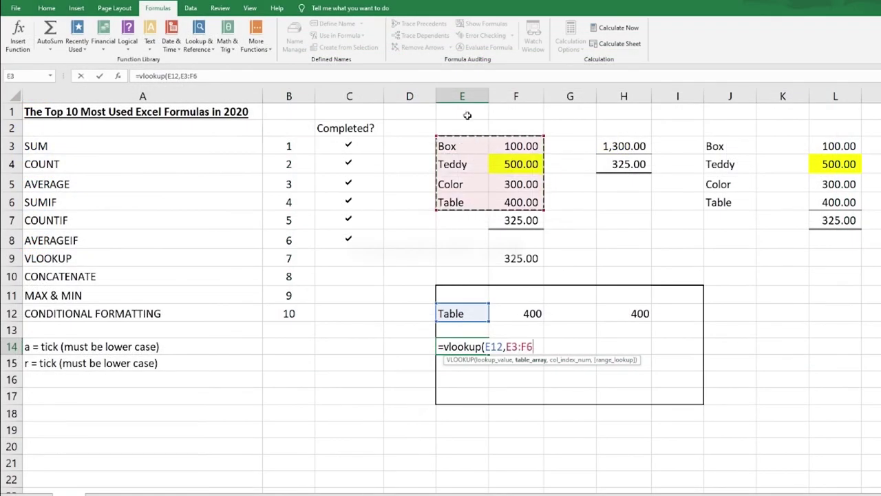
{"action": "type", "text": ","}
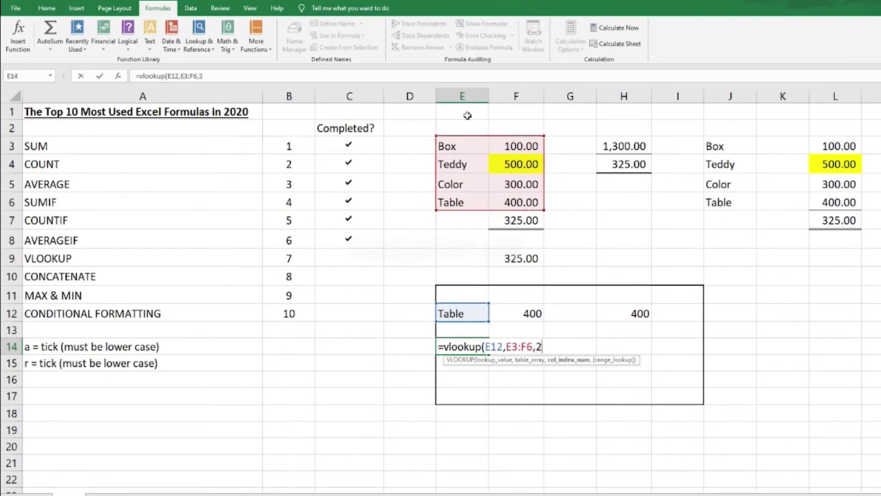
{"action": "type", "text": "2,false)"}
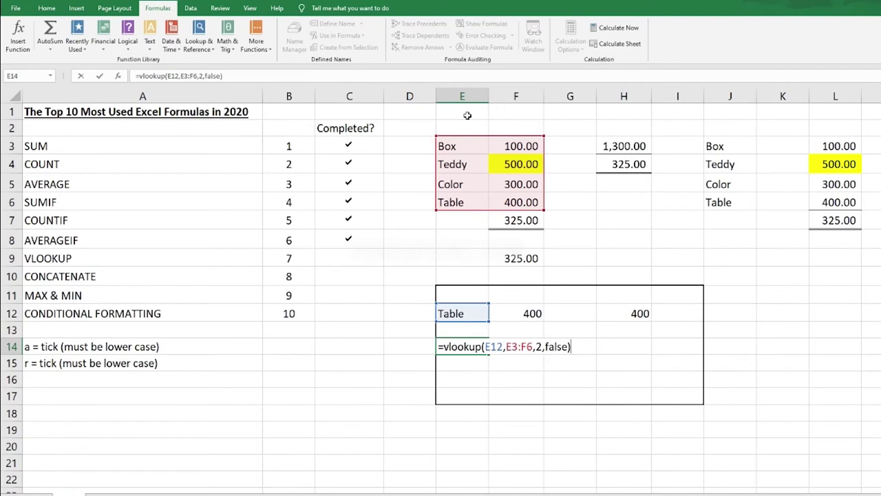
{"action": "key", "text": "Return"}
{"action": "left_click", "coordinate": [479, 345]}
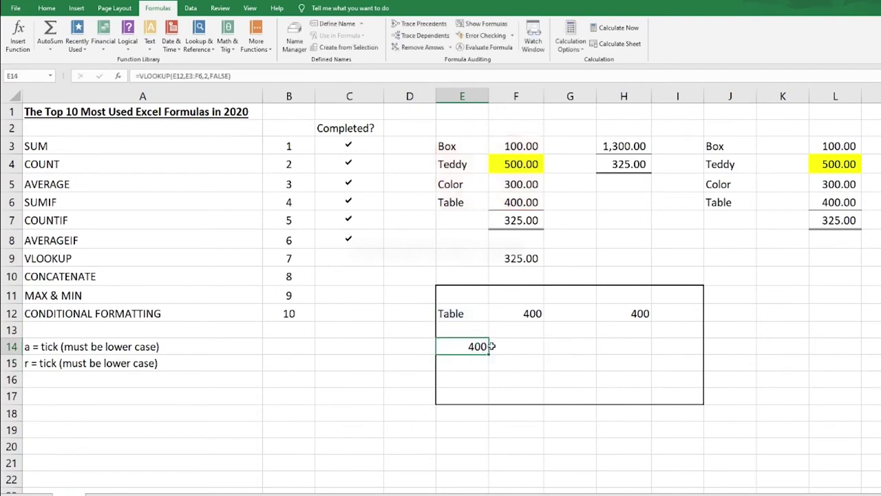
- Mark VLOOKUP as completed by entering a in C9
{"action": "left_click", "coordinate": [349, 256]}
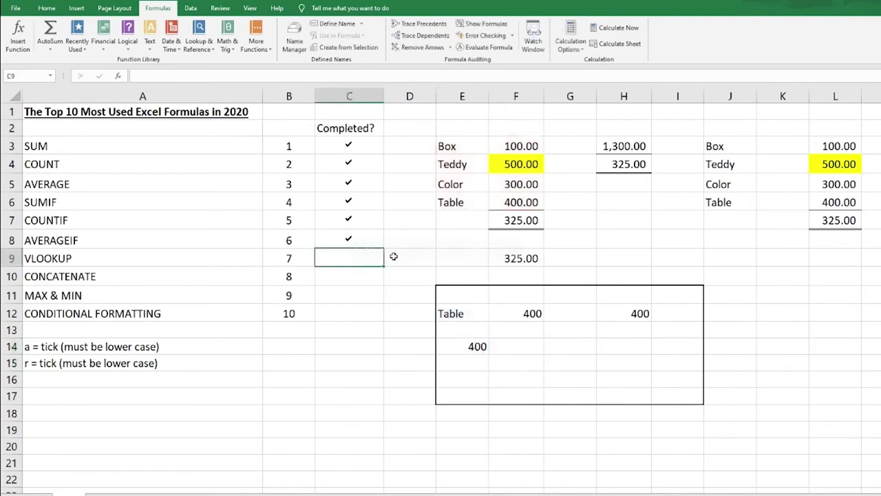
{"action": "type", "text": "a"}
{"action": "left_click", "coordinate": [368, 290]}
{"action": "left_click", "coordinate": [364, 281]}
- Find CONCATENATE by searching the functions for concatenate, and insert it in E9
{"action": "left_click", "coordinate": [467, 273]}
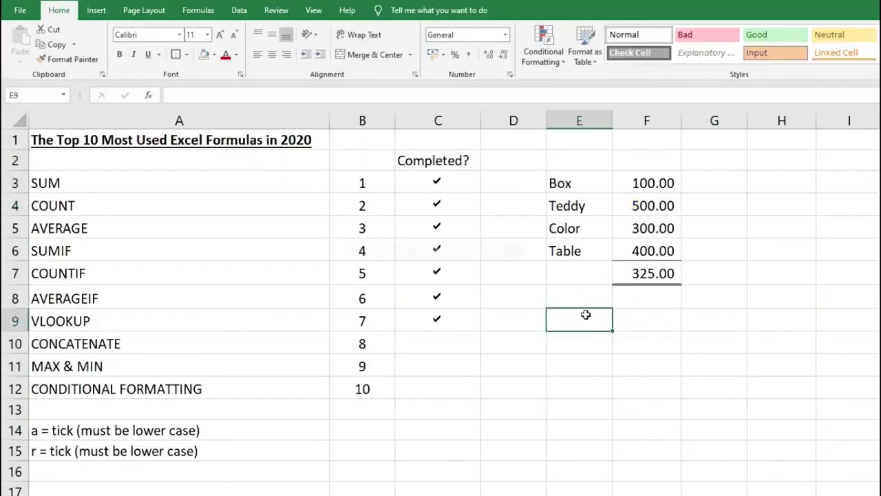
{"action": "left_click", "coordinate": [196, 15]}
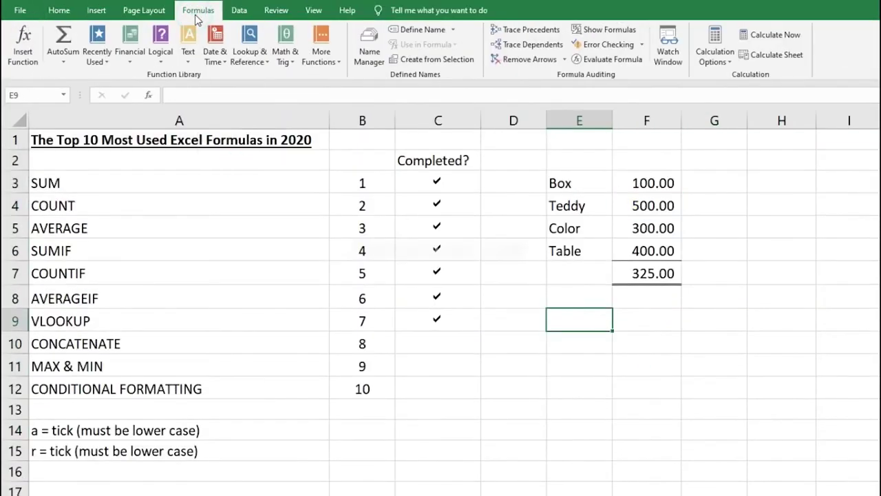
{"action": "left_click", "coordinate": [27, 52]}
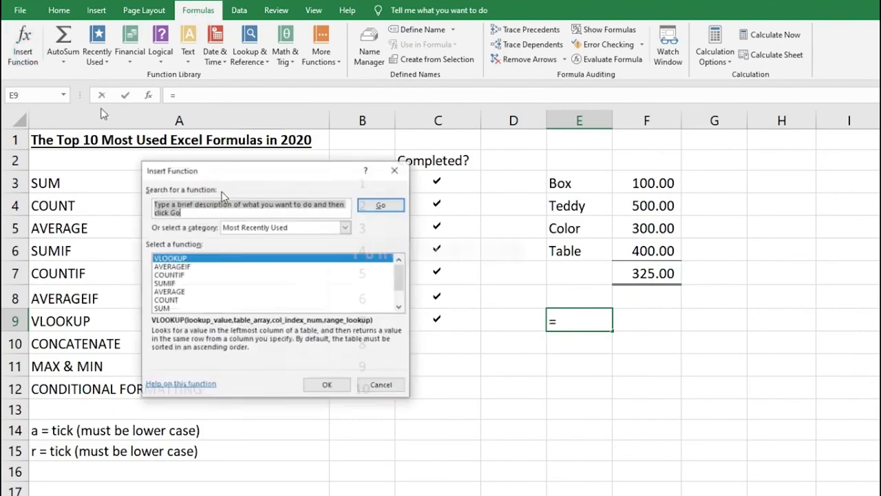
{"action": "left_click", "coordinate": [254, 227]}
{"action": "left_click", "coordinate": [237, 247]}
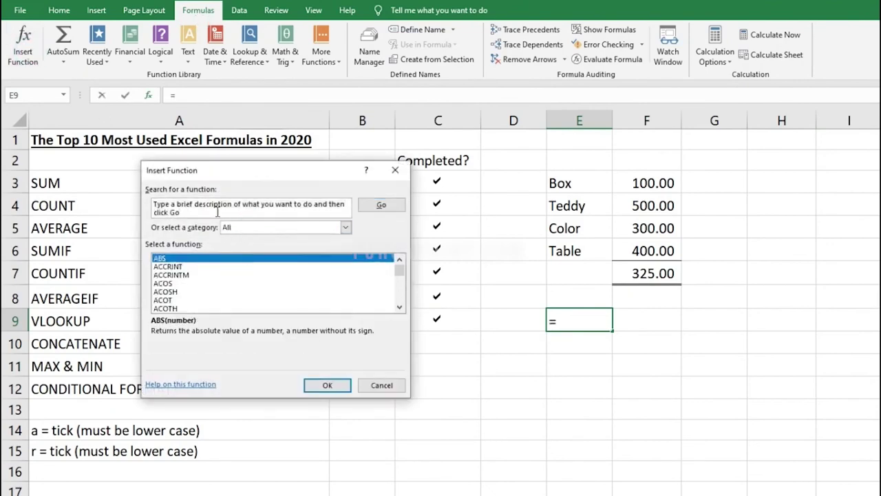
{"action": "left_click", "coordinate": [293, 206]}
{"action": "type", "text": "concatenate"}
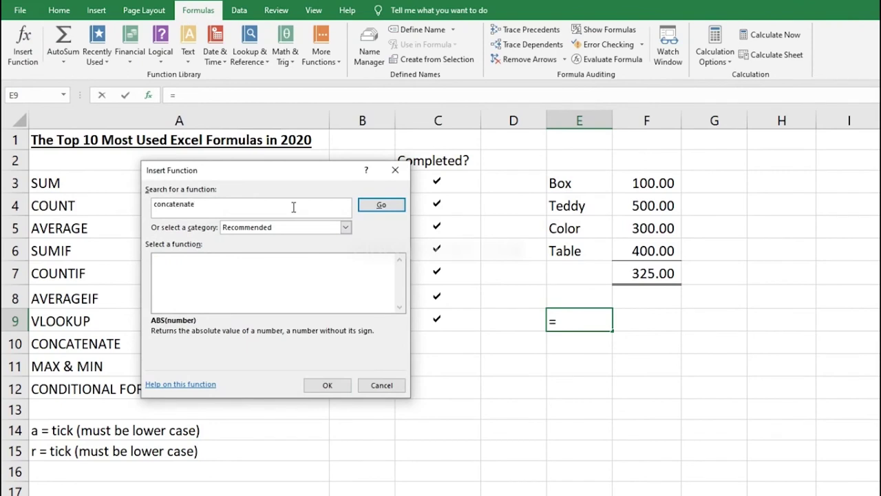
{"action": "left_click", "coordinate": [326, 385]}
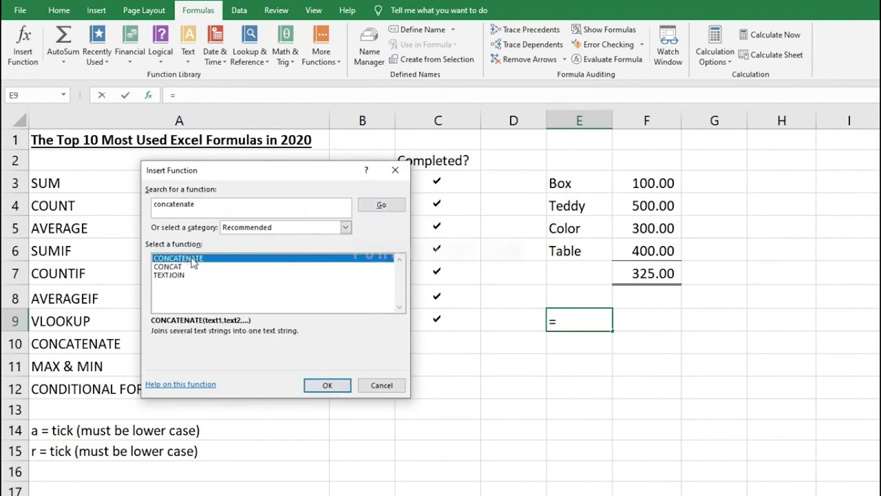
{"action": "left_click", "coordinate": [328, 386]}
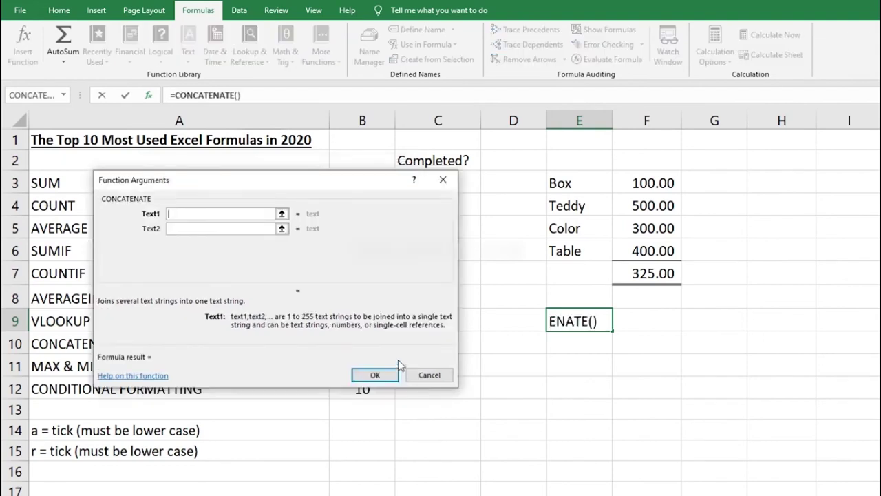
- Complete the CONCATENATE in E9 with E3 as the first text and E4 as the second
{"action": "left_click", "coordinate": [563, 182]}
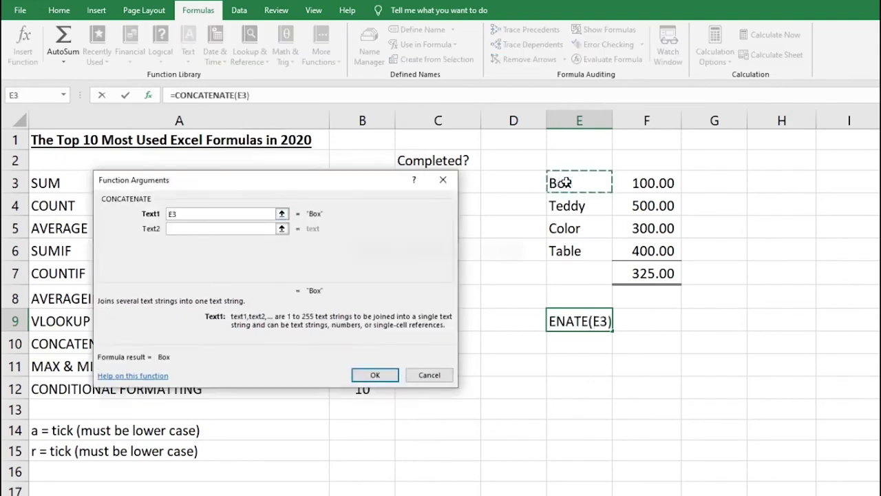
{"action": "left_click", "coordinate": [244, 228]}
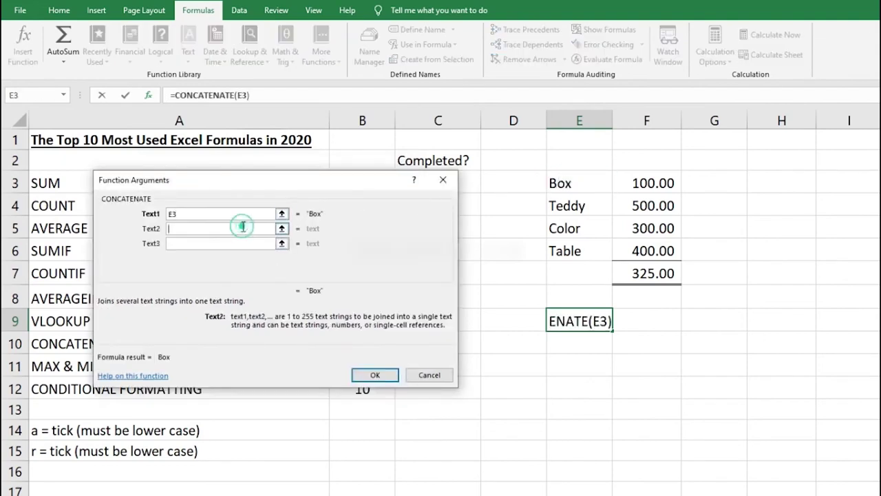
{"action": "left_click", "coordinate": [568, 205]}
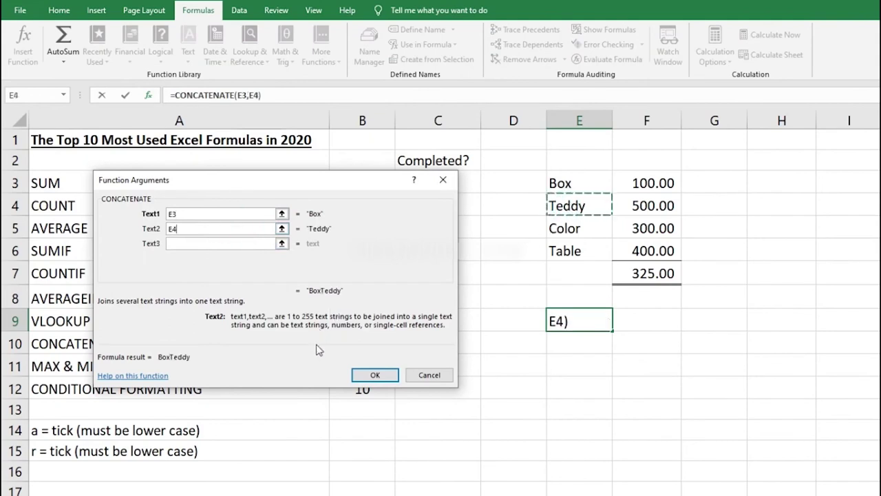
{"action": "left_click", "coordinate": [375, 374]}
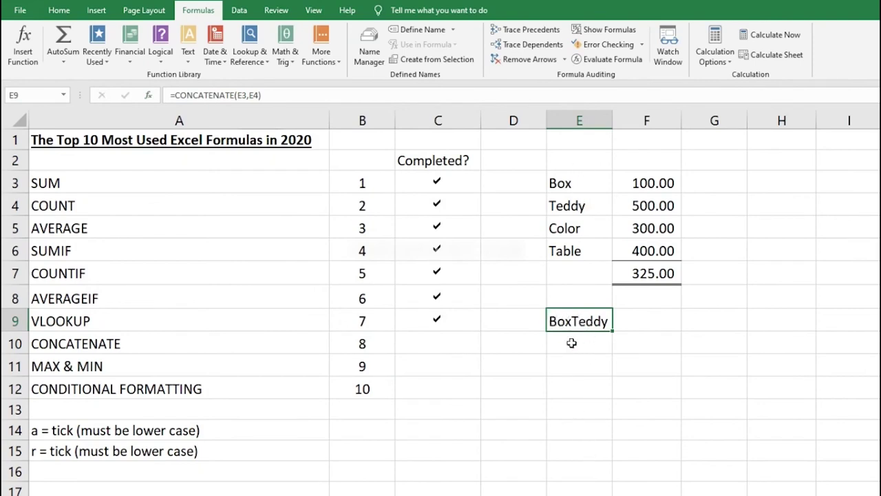
{"action": "left_click", "coordinate": [574, 323]}
- Insert another CONCATENATE function in E10
{"action": "left_click", "coordinate": [571, 343]}
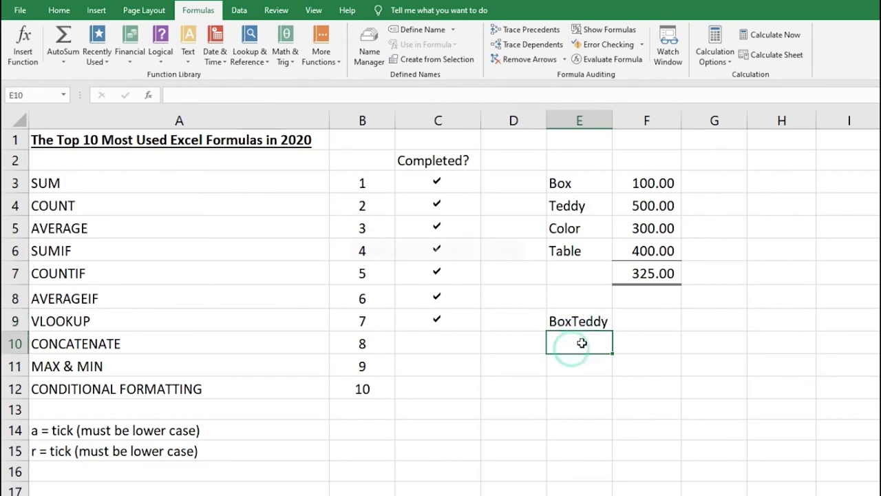
{"action": "left_click", "coordinate": [28, 61]}
{"action": "left_click", "coordinate": [206, 258]}
{"action": "left_click", "coordinate": [318, 385]}
- Complete the CONCATENATE in E10 with E3, a quoted space " " and E4 as its three texts
{"action": "left_click", "coordinate": [563, 184]}
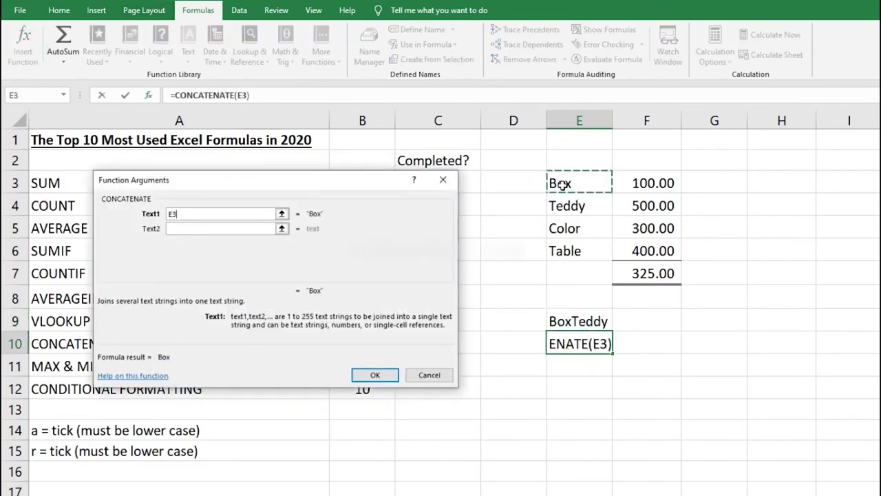
{"action": "left_click", "coordinate": [217, 231]}
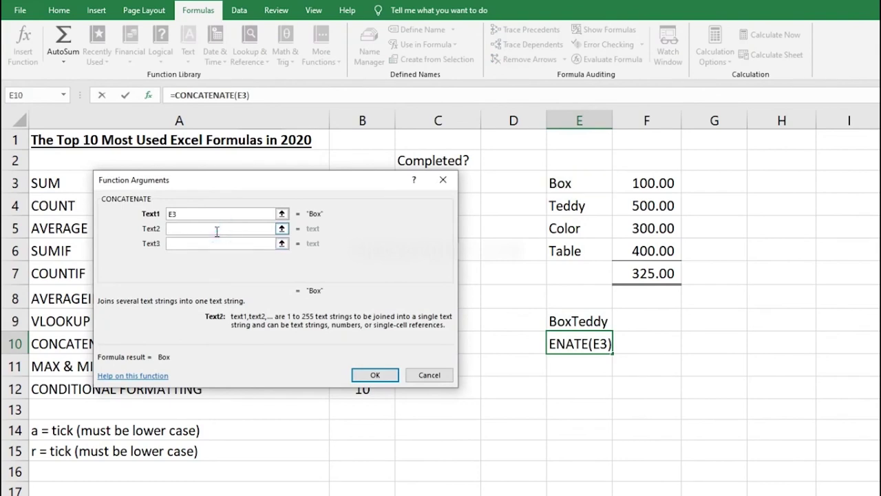
{"action": "type", "text": "\""}
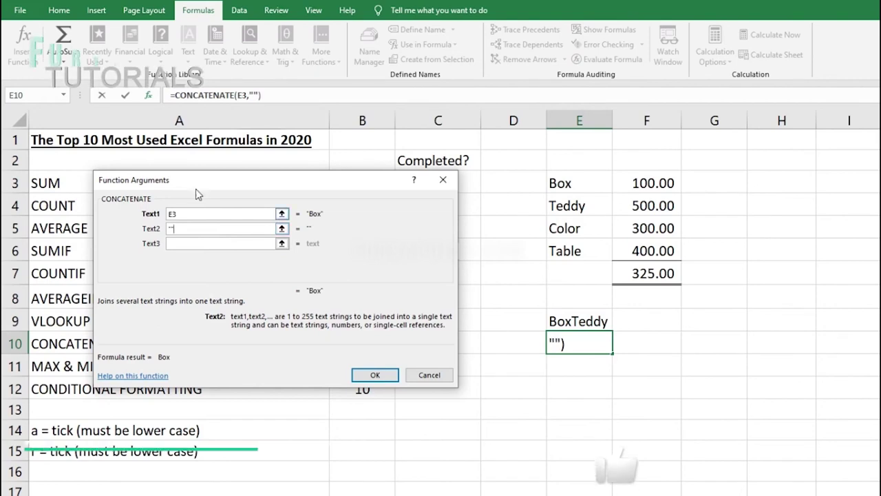
{"action": "left_click", "coordinate": [172, 229]}
{"action": "left_click", "coordinate": [191, 243]}
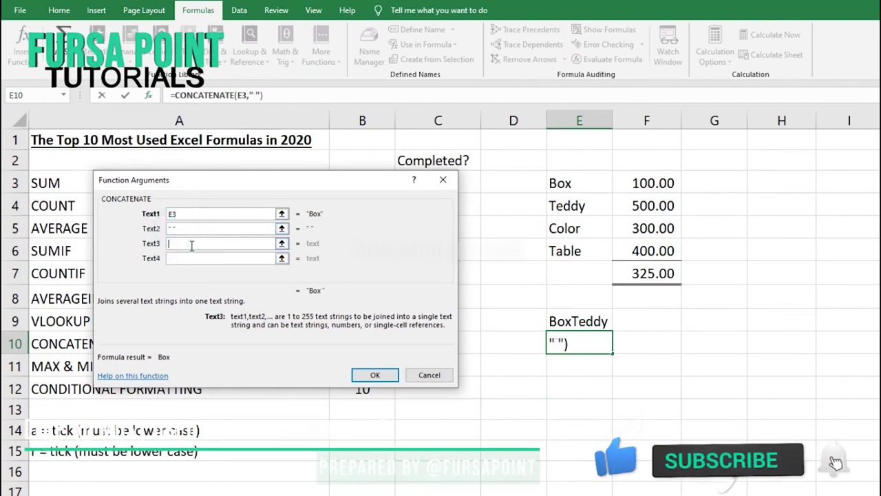
{"action": "left_click", "coordinate": [575, 205]}
{"action": "left_click", "coordinate": [372, 374]}
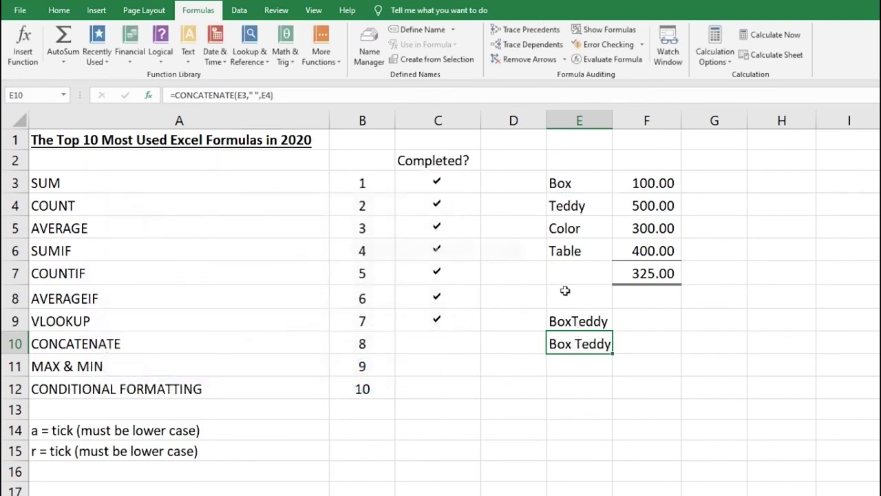
- Write the formula =E3&" "&E4 directly in E12 to join the two words with ampersands
{"action": "left_click", "coordinate": [585, 369]}
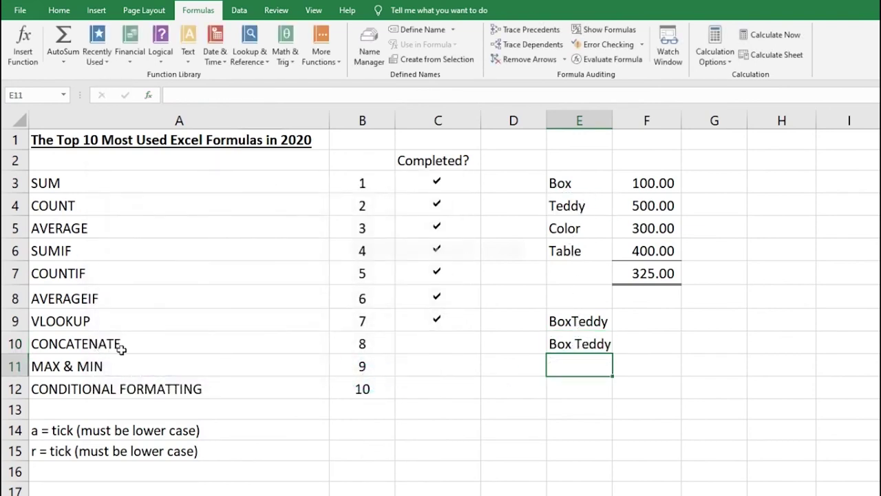
{"action": "left_click", "coordinate": [557, 390]}
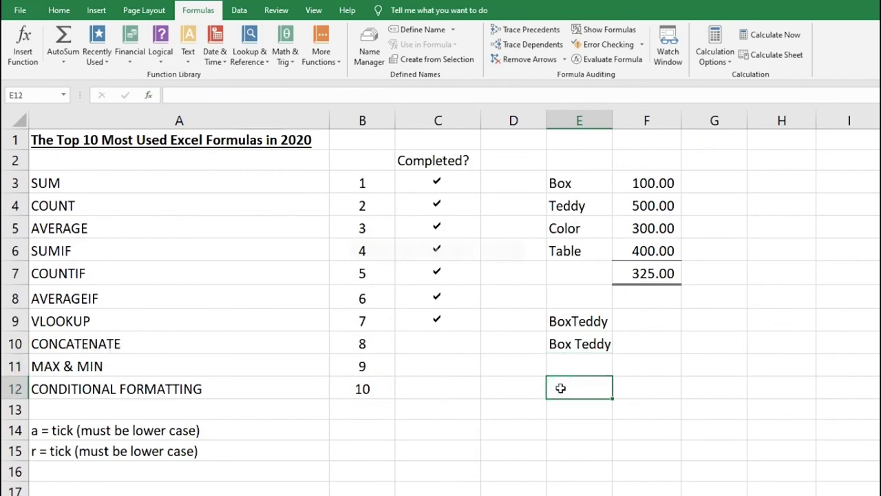
{"action": "type", "text": "="}
{"action": "left_click", "coordinate": [582, 176]}
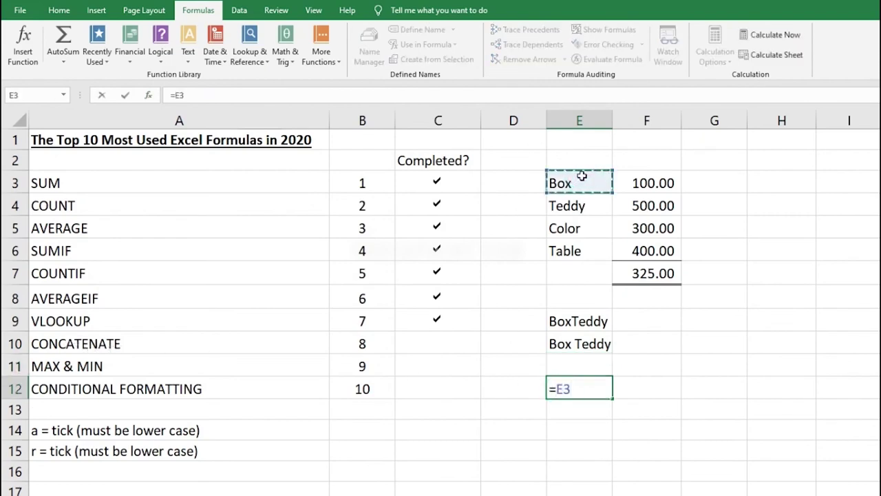
{"action": "type", "text": "&"}
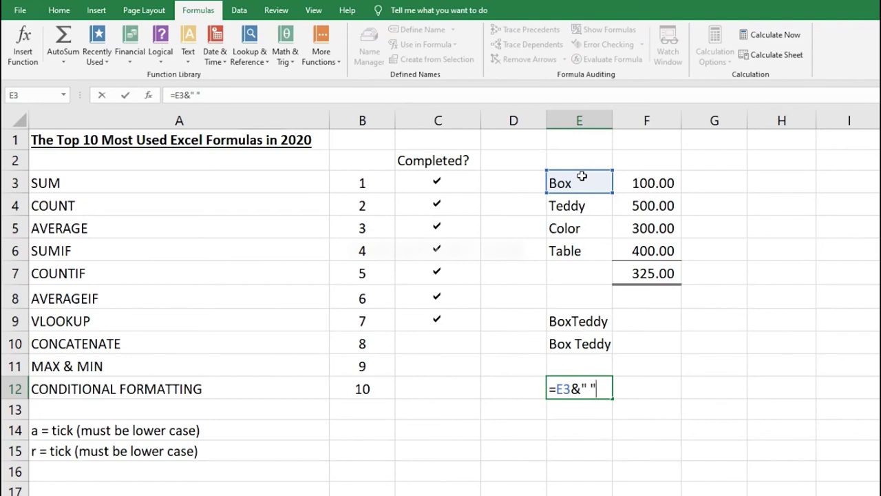
{"action": "type", "text": "&"}
{"action": "left_click", "coordinate": [558, 202]}
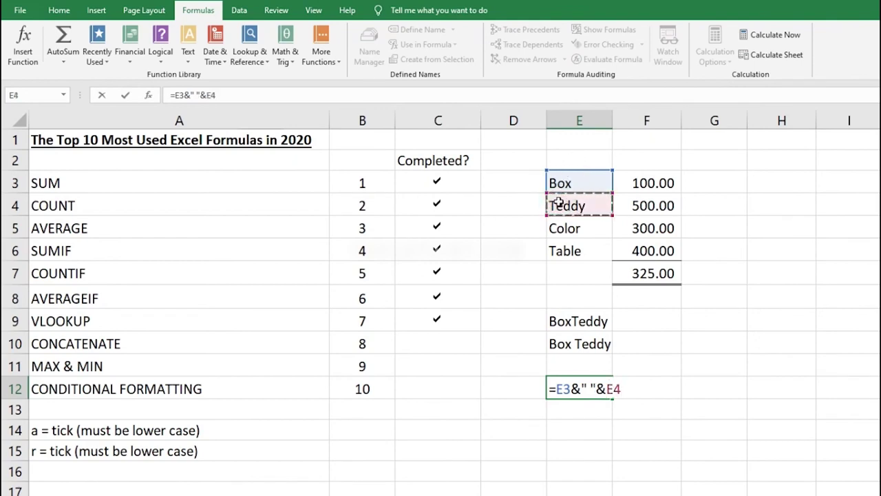
{"action": "key", "text": "Return"}
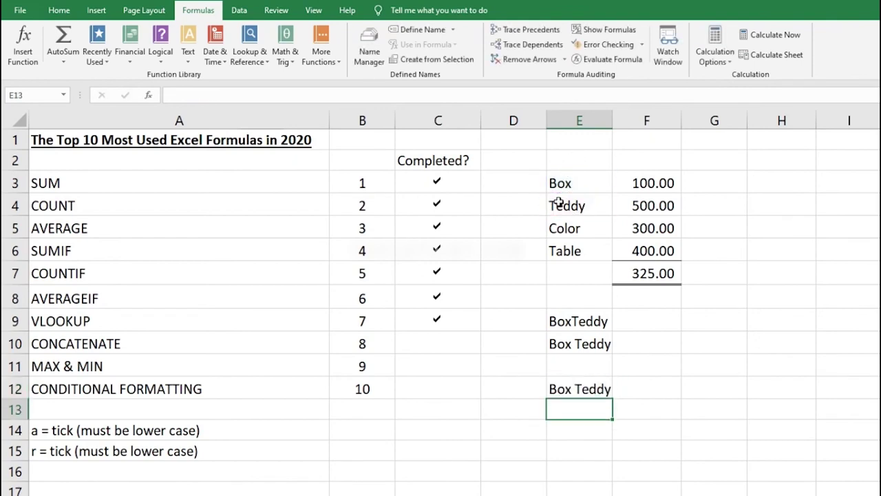
{"action": "left_click", "coordinate": [579, 390]}
{"action": "key", "text": "shift+Up"}
{"action": "key", "text": "shift+Up"}
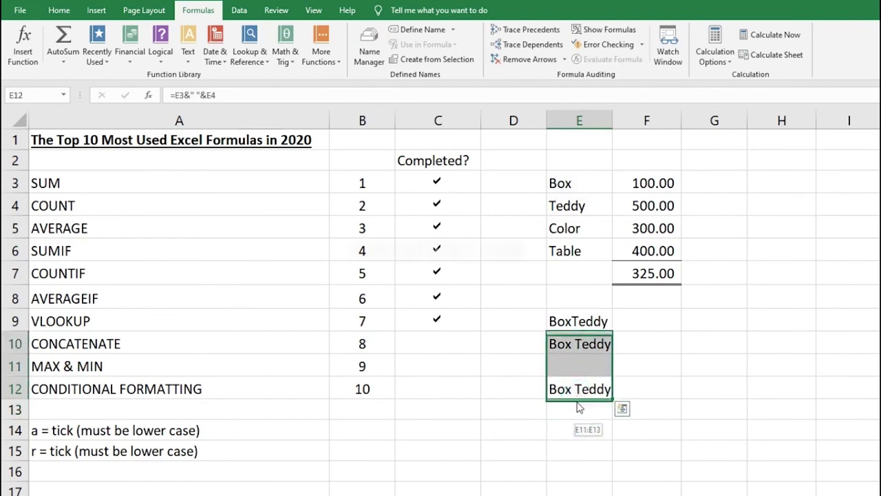
{"action": "left_click", "coordinate": [575, 429]}
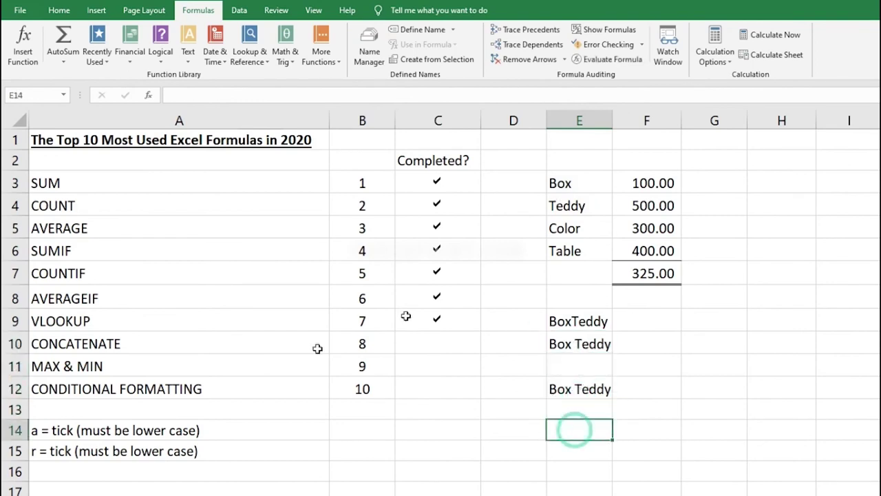
- Mark CONCATENATE as completed by copying the tick from C9 to C10, and clear the joined texts in E9:E12
{"action": "left_click", "coordinate": [459, 321]}
{"action": "key", "text": "ctrl+c"}
{"action": "left_click", "coordinate": [437, 344]}
{"action": "key", "text": "ctrl+v"}
{"action": "key", "text": "Escape"}
{"action": "left_click_drag", "start_coordinate": [579, 321], "coordinate": [602, 390]}
{"action": "key", "text": "Delete"}
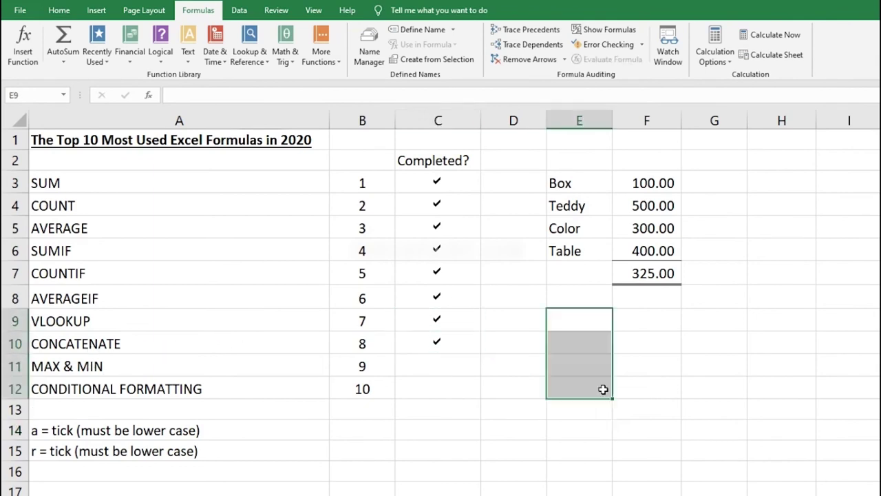
- Find MAX by searching all function categories for max, and insert it in F9
{"action": "left_click", "coordinate": [622, 345]}
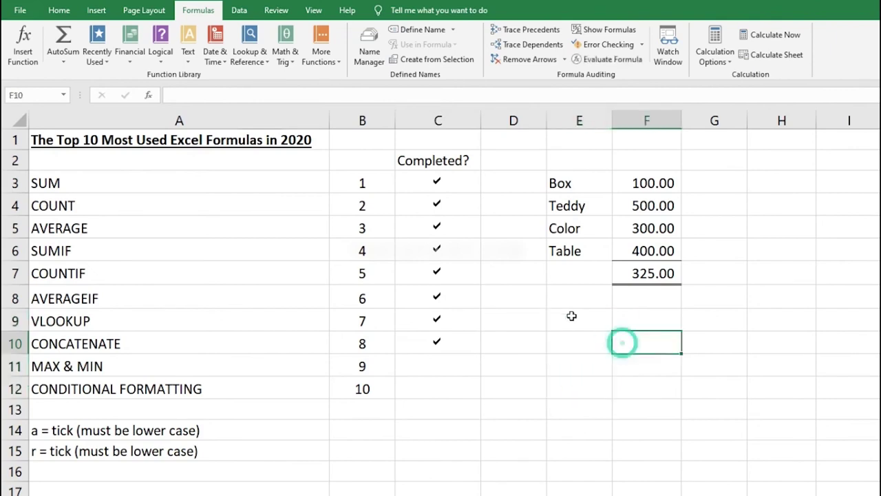
{"action": "key", "text": "Up"}
{"action": "left_click", "coordinate": [22, 45]}
{"action": "type", "text": "max"}
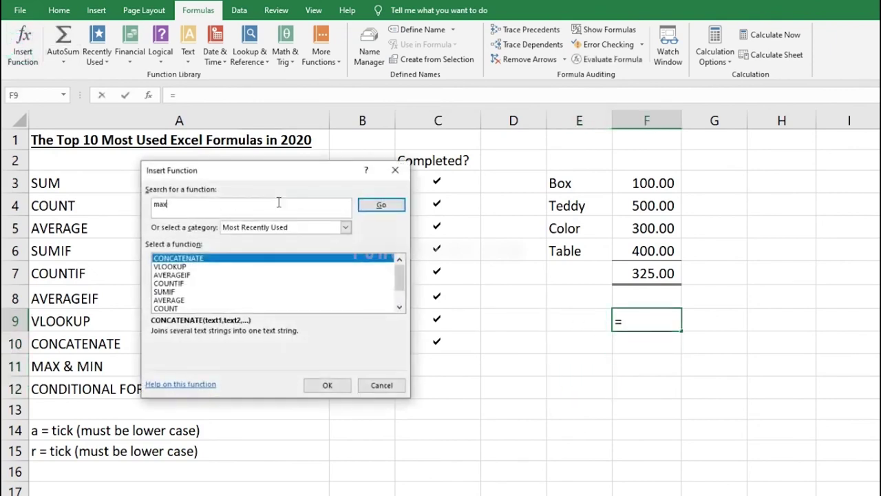
{"action": "left_click", "coordinate": [345, 227]}
{"action": "left_click", "coordinate": [278, 242]}
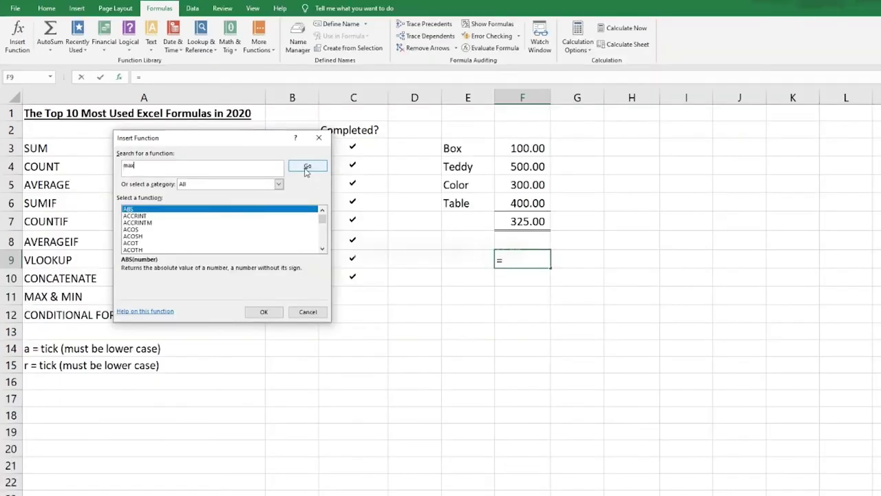
{"action": "left_click", "coordinate": [381, 204]}
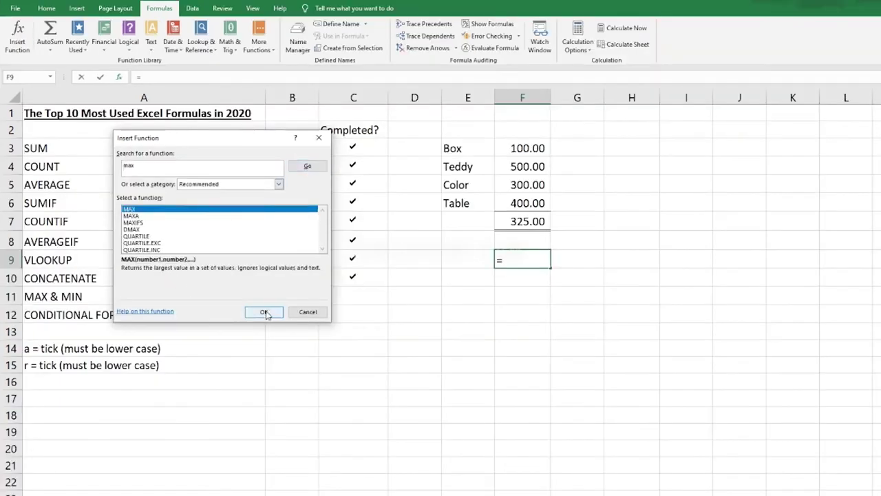
{"action": "left_click", "coordinate": [267, 314]}
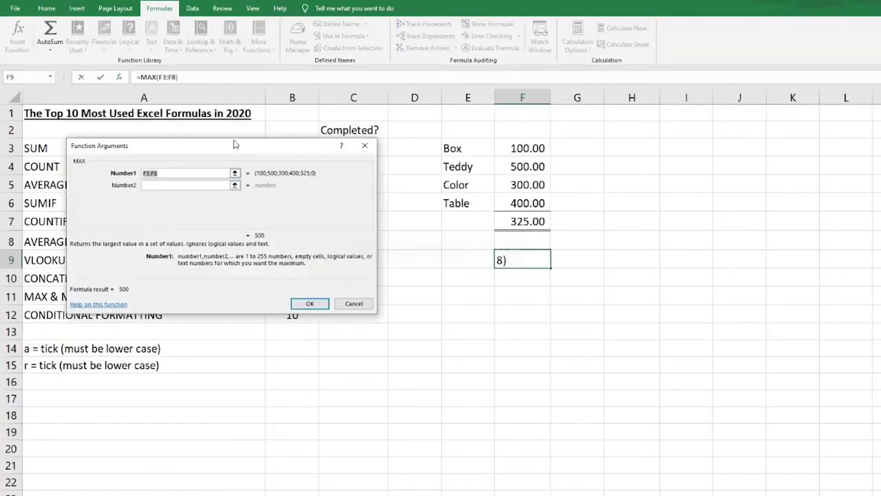
- Set the range of the MAX function in F9 to F3:F6
{"action": "left_click_drag", "start_coordinate": [244, 147], "coordinate": [477, 317]}
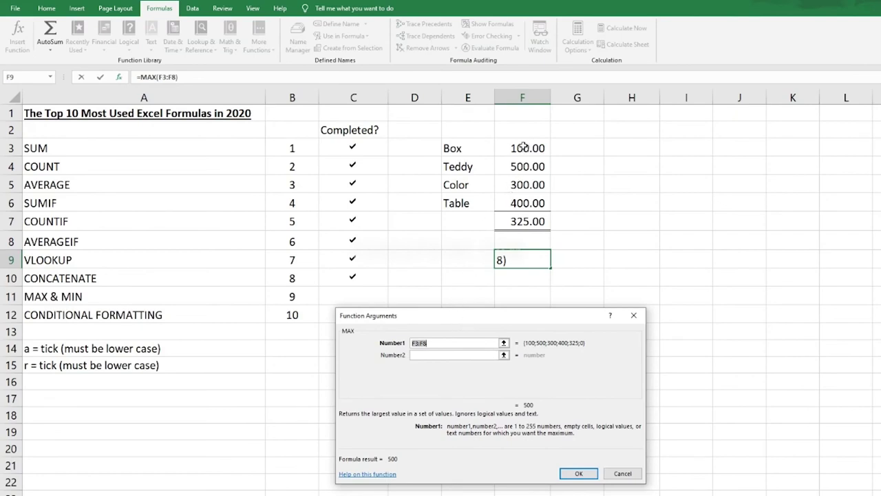
{"action": "left_click_drag", "start_coordinate": [521, 146], "coordinate": [540, 202]}
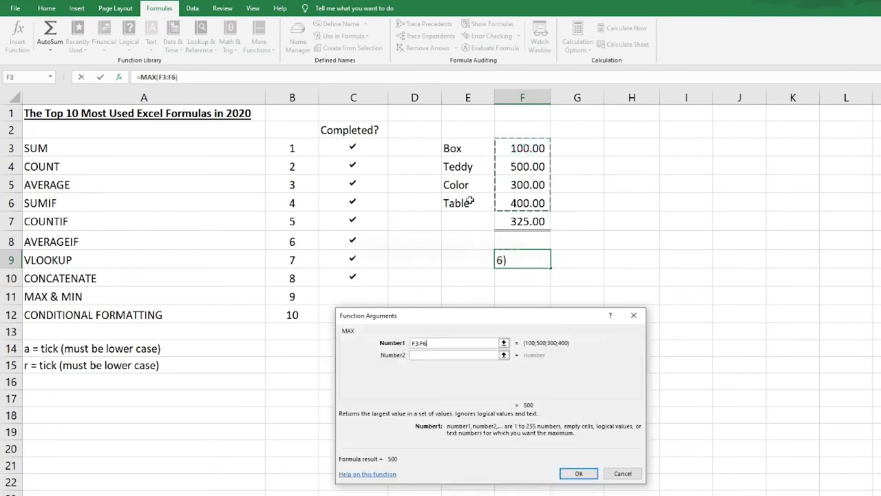
{"action": "left_click", "coordinate": [566, 471]}
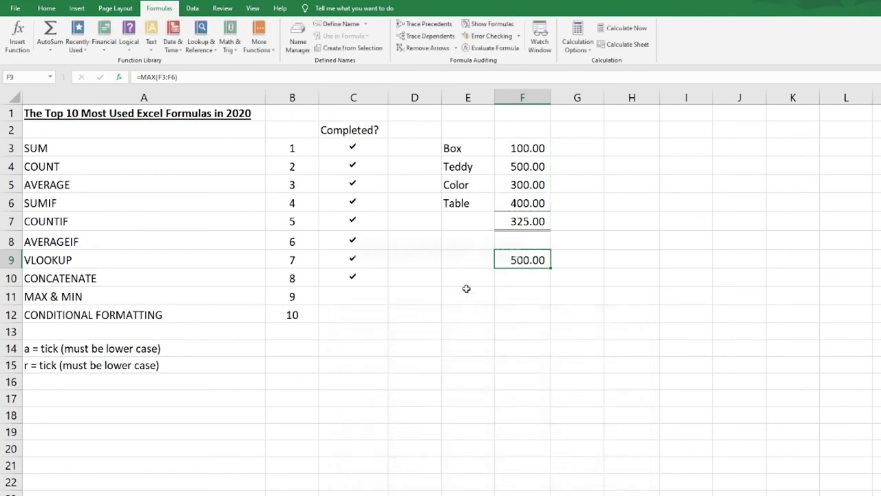
- Label the Teddy amount by entering maximum number in G4
{"action": "left_click", "coordinate": [565, 166]}
{"action": "type", "text": "maximu"}
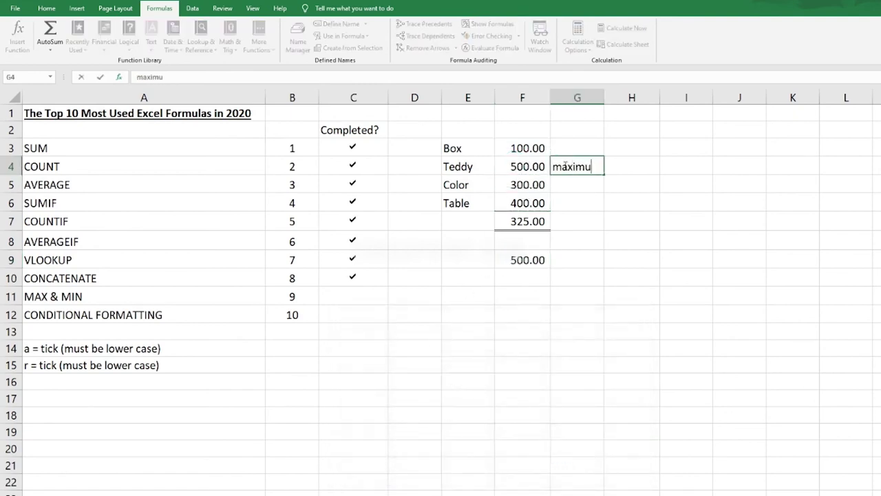
{"action": "type", "text": "m number"}
{"action": "key", "text": "Return"}
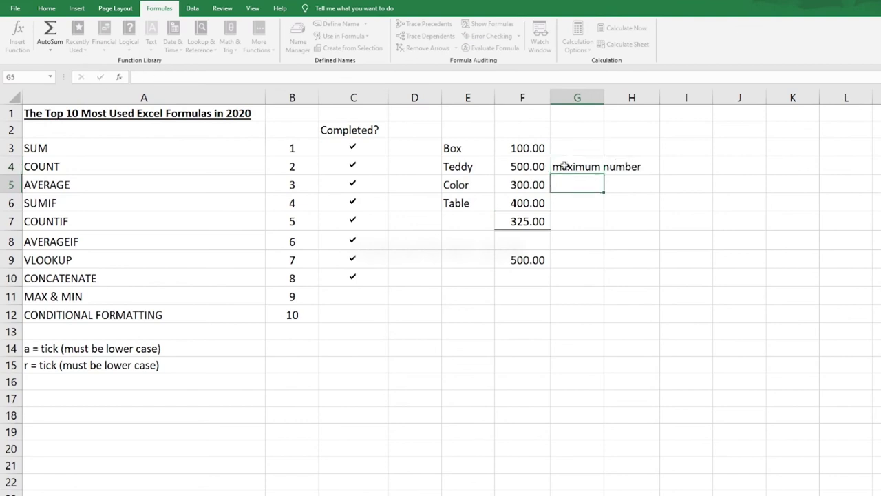
- Search the functions for min, insert MIN in F10 and set its range to F3:F6
{"action": "left_click", "coordinate": [521, 278]}
{"action": "left_click", "coordinate": [17, 34]}
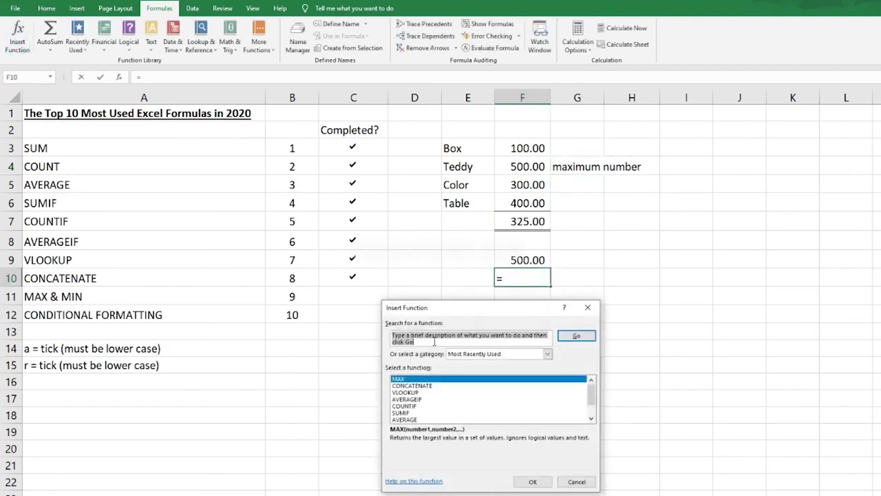
{"action": "type", "text": "min"}
{"action": "left_click", "coordinate": [470, 356]}
{"action": "left_click", "coordinate": [466, 365]}
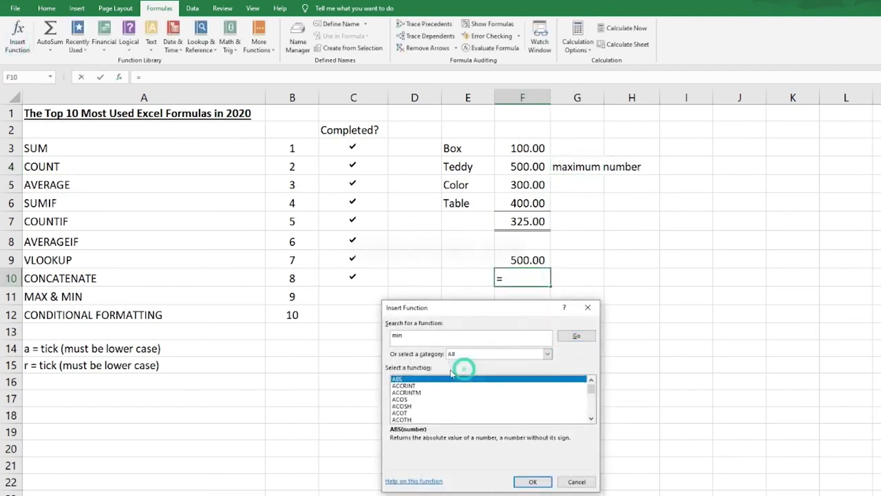
{"action": "left_click", "coordinate": [576, 335]}
{"action": "left_click", "coordinate": [536, 481]}
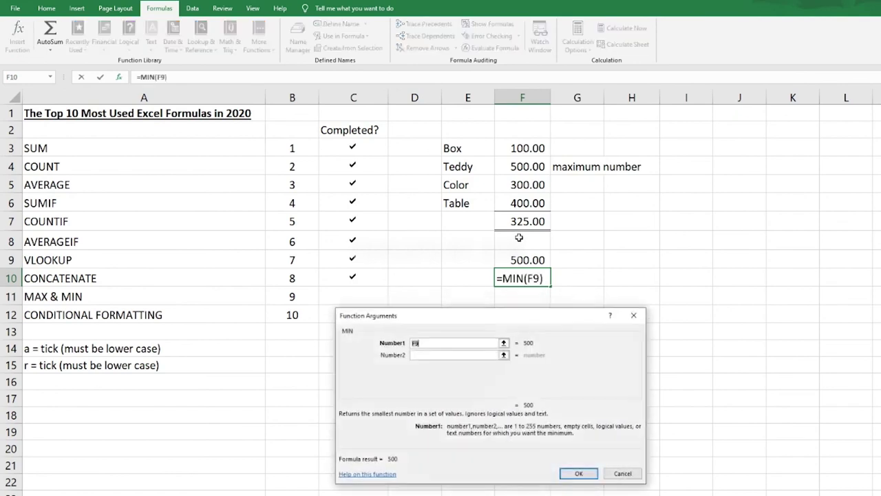
{"action": "left_click_drag", "start_coordinate": [531, 147], "coordinate": [544, 205]}
{"action": "left_click", "coordinate": [580, 474]}
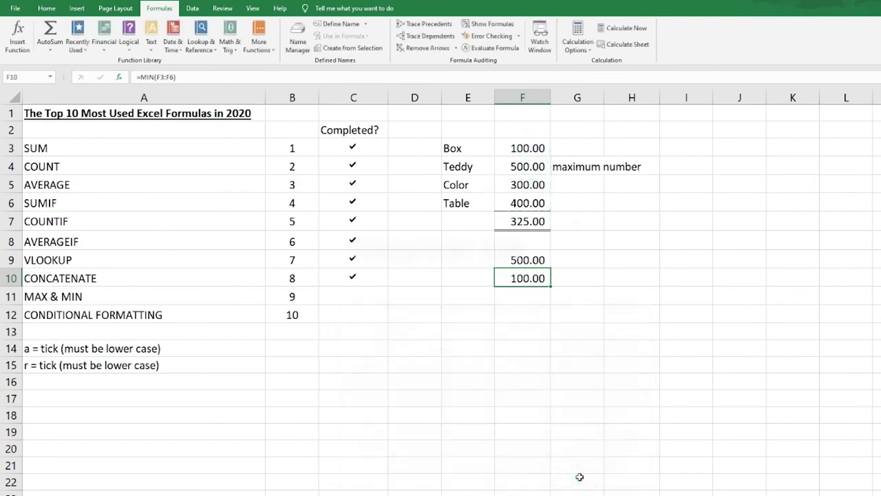
- Label the Box amount by entering minimum number in G3
{"action": "left_click", "coordinate": [569, 149]}
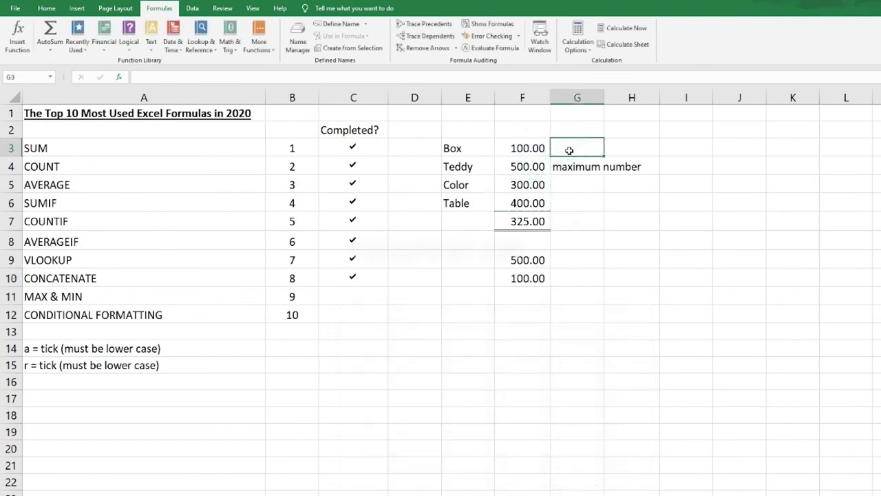
{"action": "type", "text": "minimum n"}
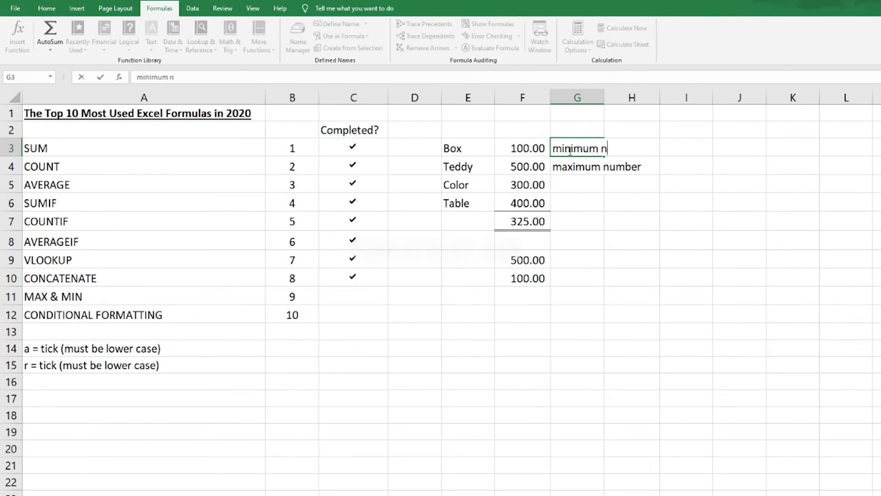
{"action": "type", "text": "umber"}
{"action": "key", "text": "Return"}
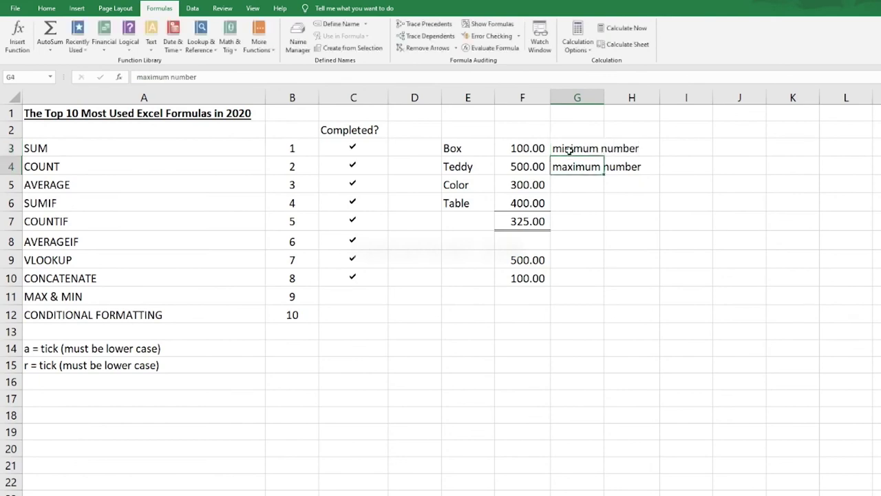
- Tick off MAX & MIN as completed by entering a in C11
{"action": "left_click", "coordinate": [365, 295]}
{"action": "type", "text": "a"}
{"action": "left_click", "coordinate": [443, 333]}
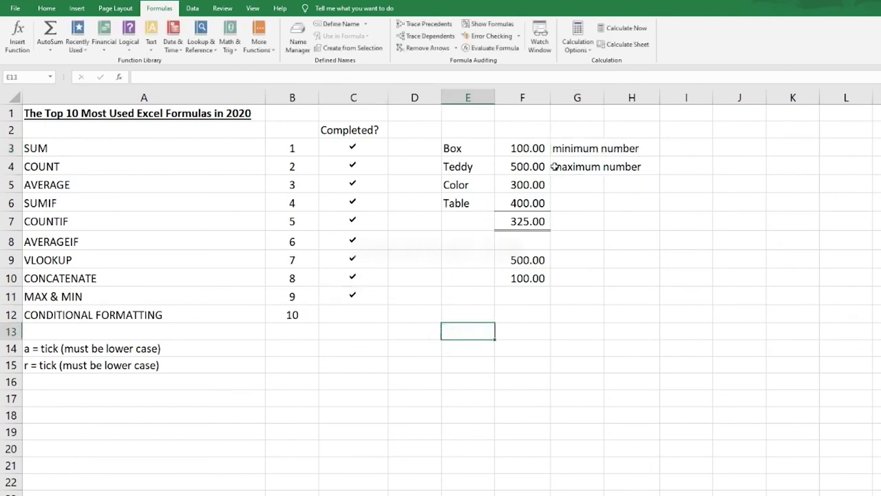
- Delete the minimum and maximum labels in G3:G4 and the MAX and MIN formulas in F9:F10
{"action": "left_click_drag", "start_coordinate": [580, 130], "coordinate": [484, 312]}
{"action": "key", "text": "Delete"}
{"action": "key", "text": "Delete"}
{"action": "left_click", "coordinate": [480, 310]}
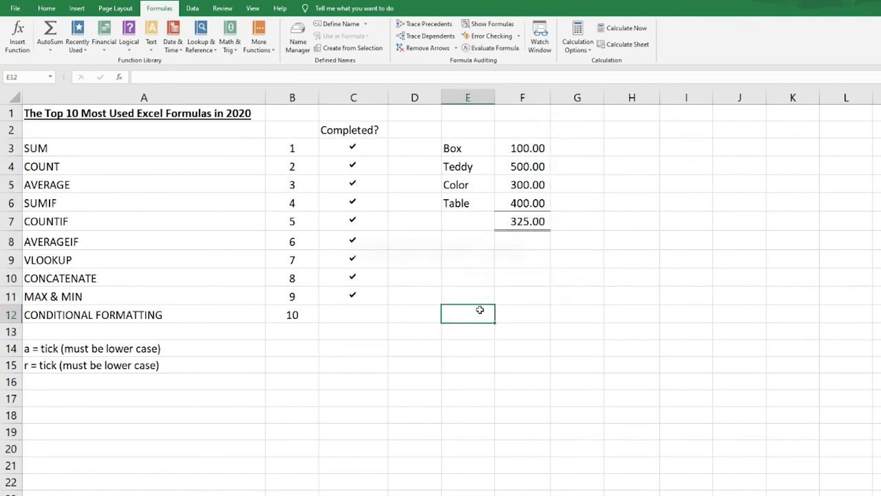
- Set up a Text that Contains conditional formatting rule on the item names in E3:E6 with the text color
{"action": "left_click_drag", "start_coordinate": [525, 166], "coordinate": [513, 221]}
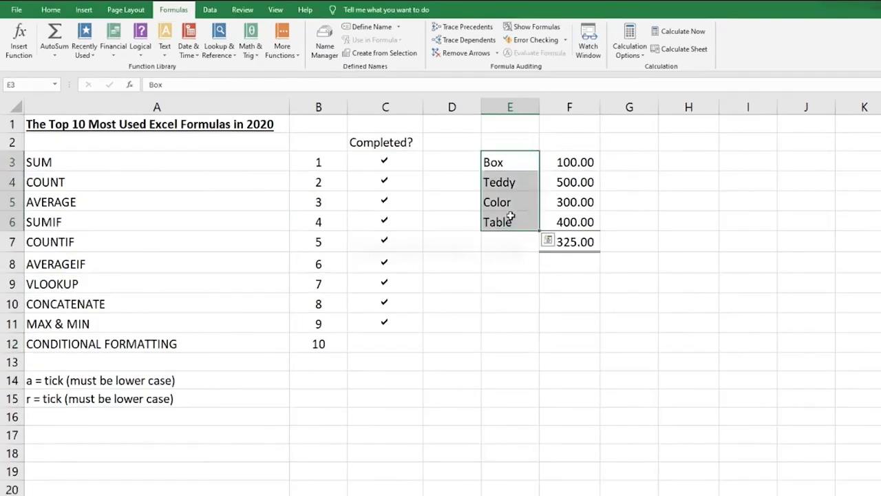
{"action": "left_click", "coordinate": [51, 9]}
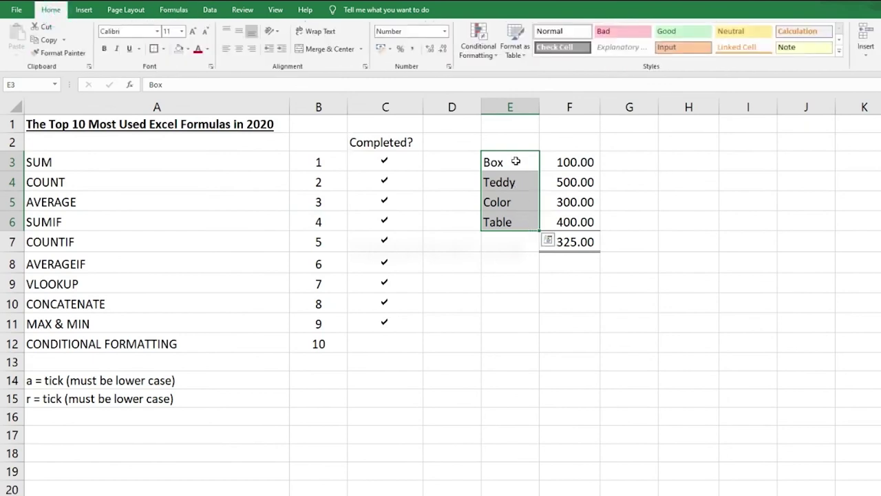
{"action": "left_click", "coordinate": [482, 55]}
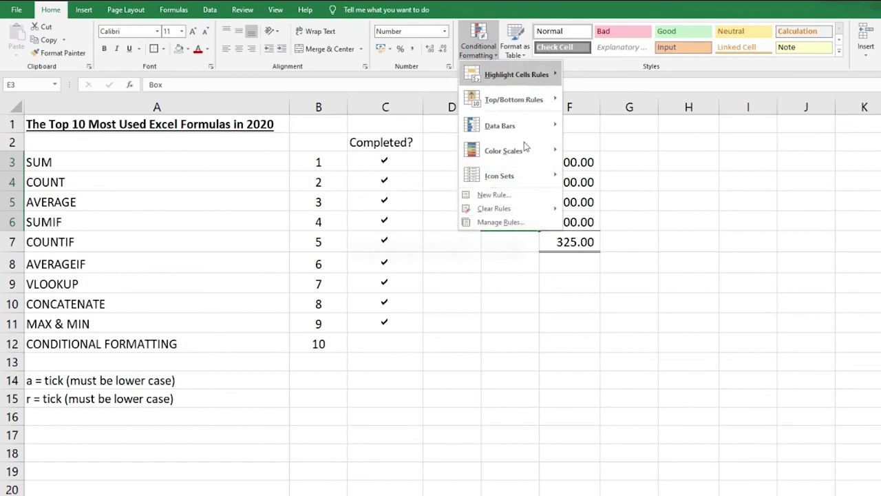
{"action": "mouse_move", "coordinate": [523, 81]}
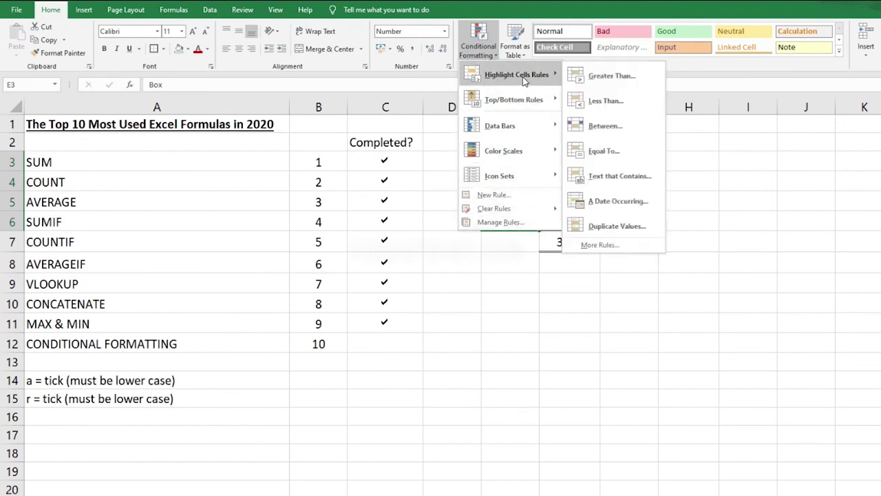
{"action": "left_click", "coordinate": [618, 176]}
{"action": "type", "text": "color"}
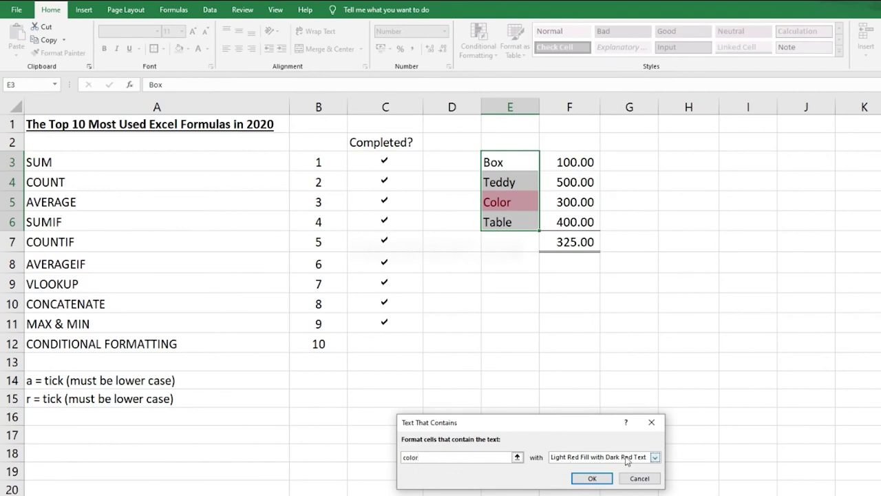
- Choose Yellow Fill with Dark Yellow Text as the rule's format and apply the rule
{"action": "left_click", "coordinate": [655, 460]}
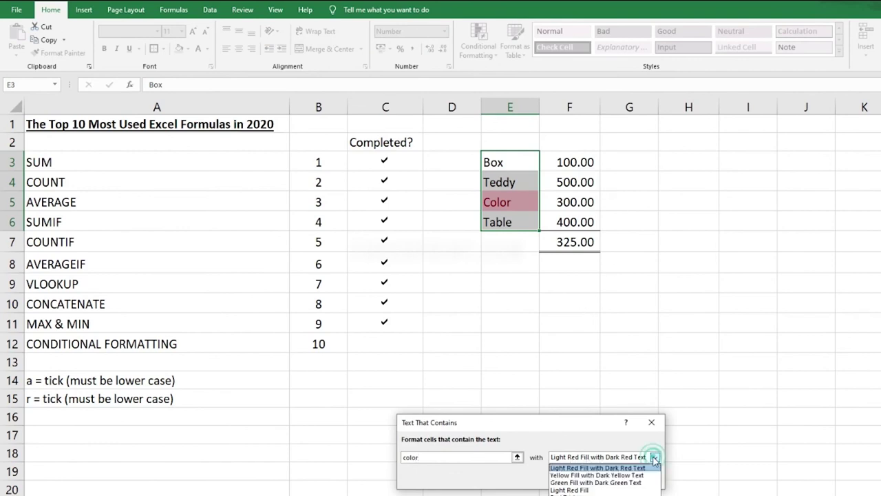
{"action": "left_click", "coordinate": [620, 478]}
{"action": "left_click", "coordinate": [654, 457]}
{"action": "left_click", "coordinate": [596, 481]}
{"action": "left_click", "coordinate": [655, 457]}
{"action": "left_click", "coordinate": [596, 475]}
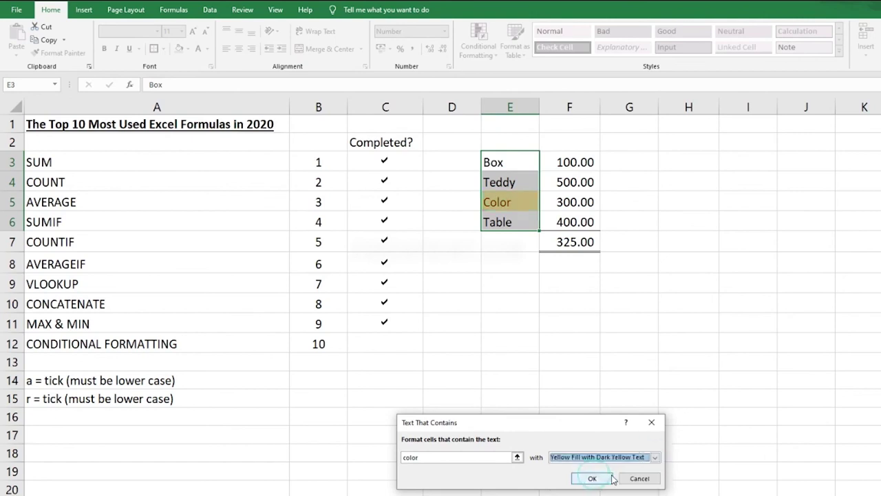
{"action": "left_click", "coordinate": [595, 476]}
{"action": "left_click", "coordinate": [575, 360]}
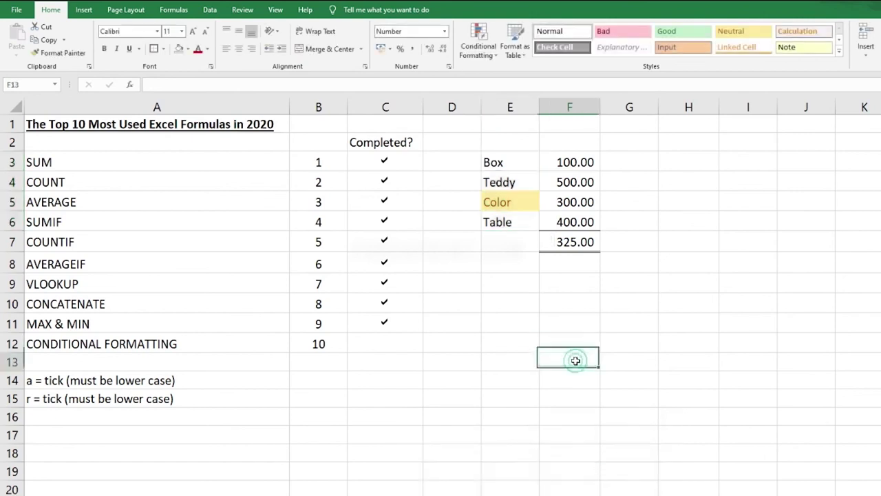
- Highlight values greater than 400 in column F with Light Red Fill with Dark Red Text using conditional formatting
{"action": "left_click", "coordinate": [572, 107]}
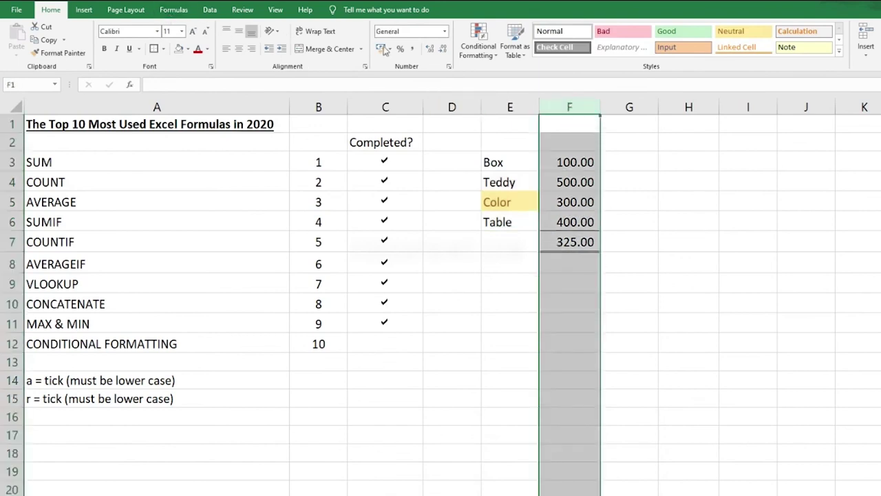
{"action": "left_click", "coordinate": [480, 53]}
{"action": "mouse_move", "coordinate": [536, 79]}
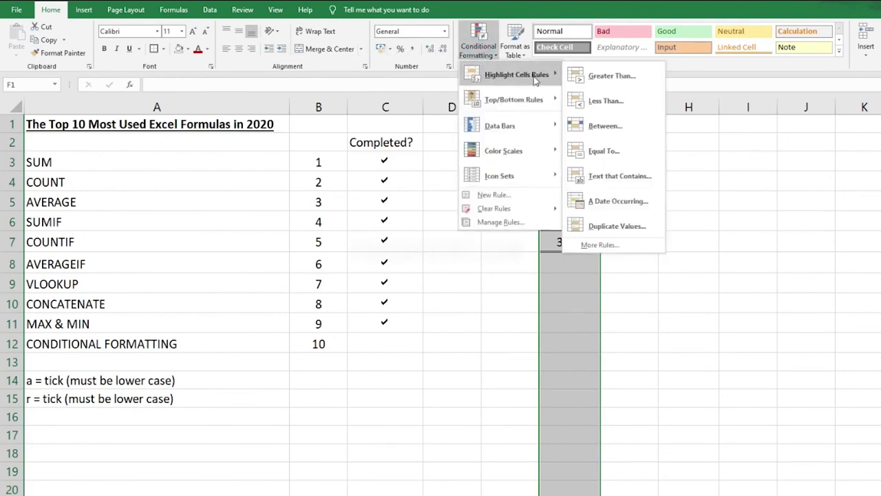
{"action": "left_click", "coordinate": [607, 77]}
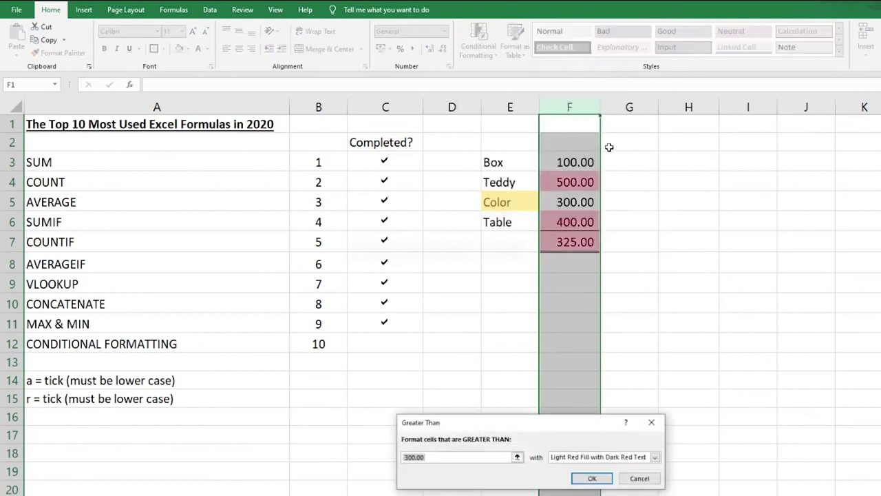
{"action": "type", "text": "500"}
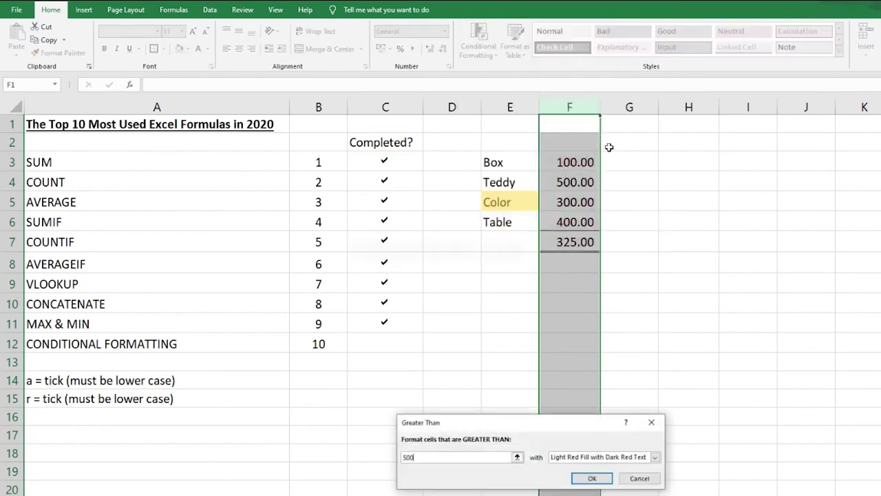
{"action": "key", "text": "BackSpace"}
{"action": "key", "text": "BackSpace"}
{"action": "key", "text": "BackSpace"}
{"action": "type", "text": "400"}
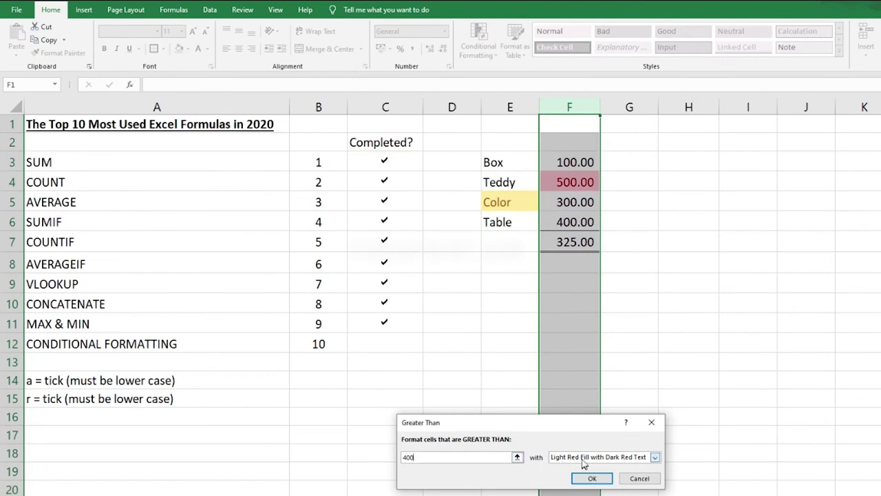
{"action": "left_click", "coordinate": [591, 477]}
{"action": "left_click", "coordinate": [517, 351]}
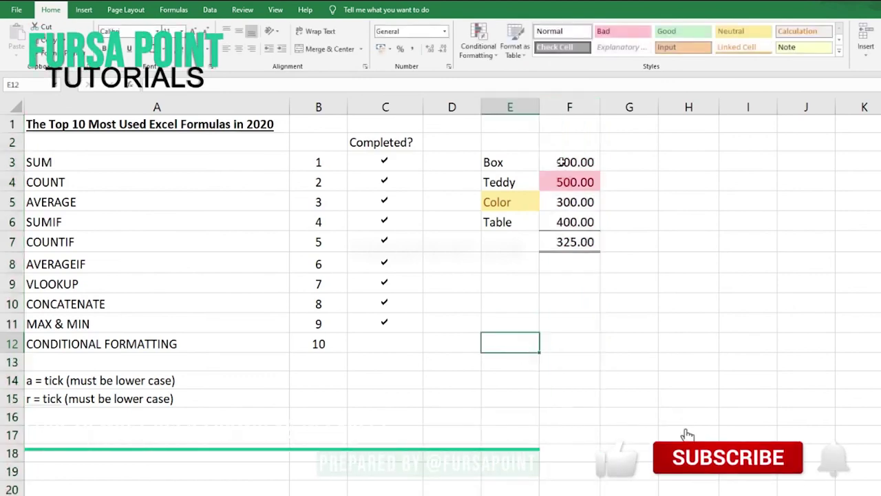
- Clear the conditional formatting rules from columns E and F only
{"action": "left_click_drag", "start_coordinate": [511, 106], "coordinate": [574, 107]}
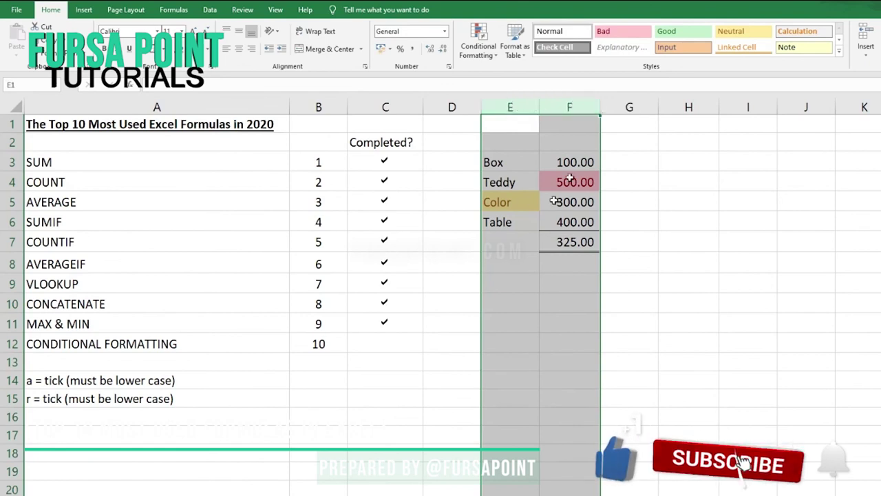
{"action": "left_click", "coordinate": [483, 60]}
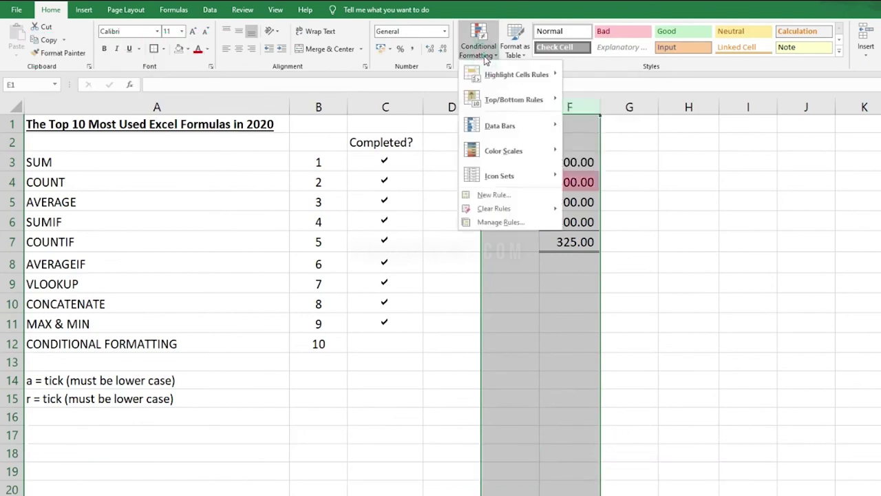
{"action": "mouse_move", "coordinate": [497, 212]}
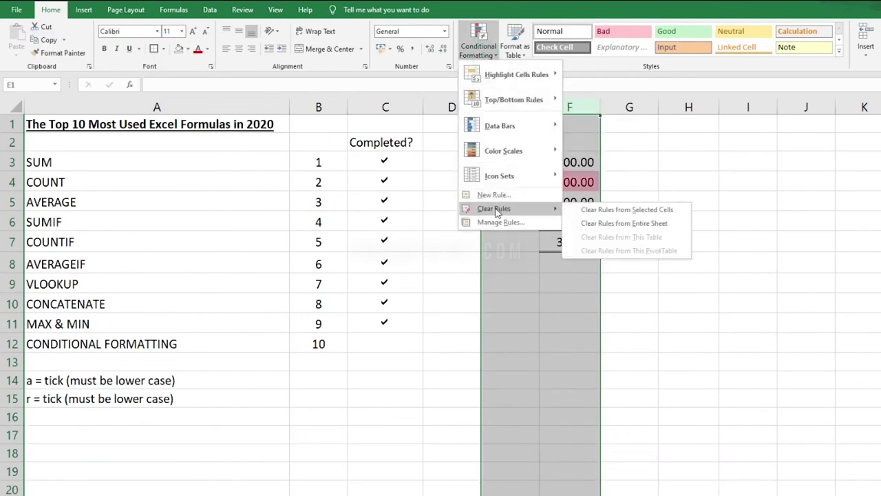
{"action": "left_click", "coordinate": [600, 209]}
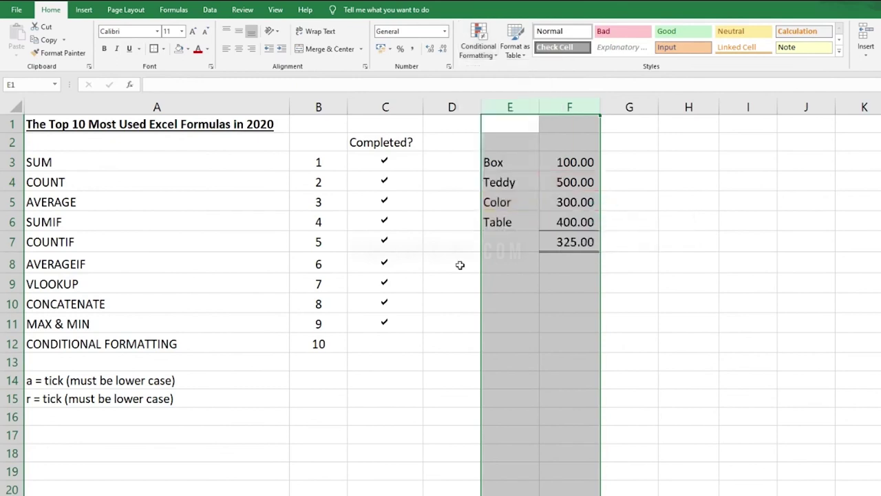
{"action": "left_click", "coordinate": [459, 266]}
- Tick off CONDITIONAL FORMATTING as completed by entering a in C12
{"action": "left_click", "coordinate": [410, 342]}
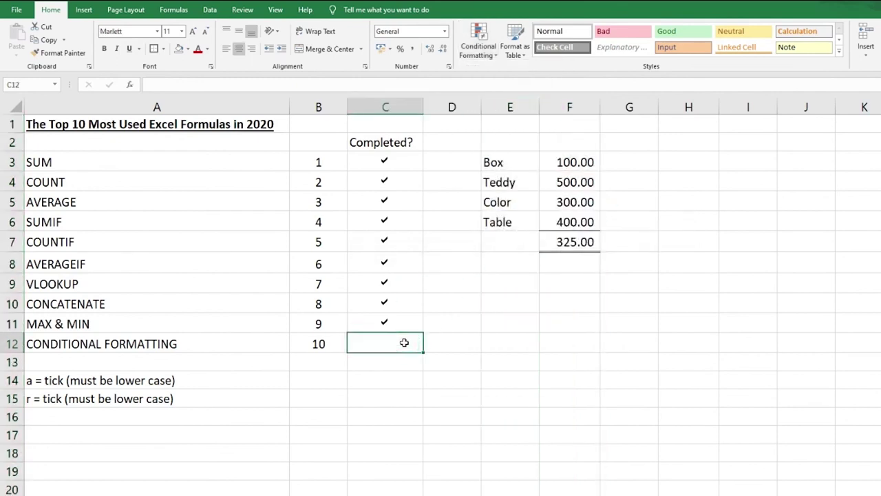
{"action": "type", "text": "a"}
{"action": "left_click", "coordinate": [448, 377]}
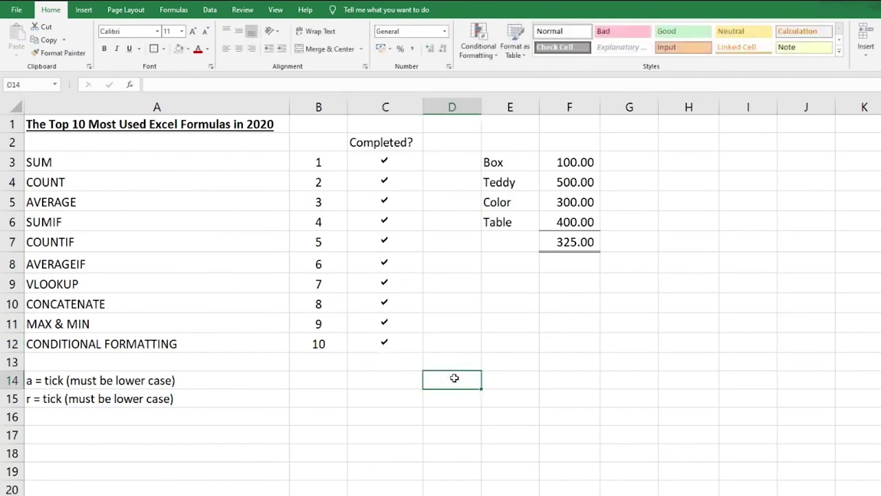